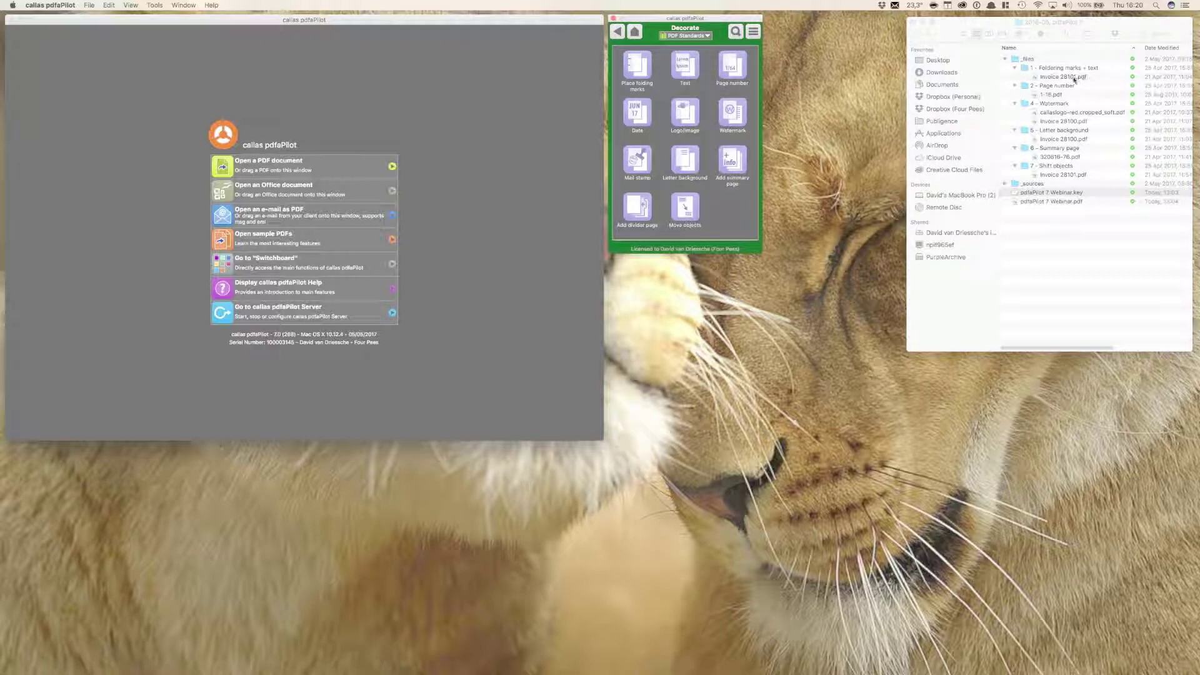
# Open Invoice 28101.pdf in pdfaPilot and run the Place folding marks fixup on it.
pyautogui.moveTo(1073, 80); pyautogui.dragTo(526, 113)
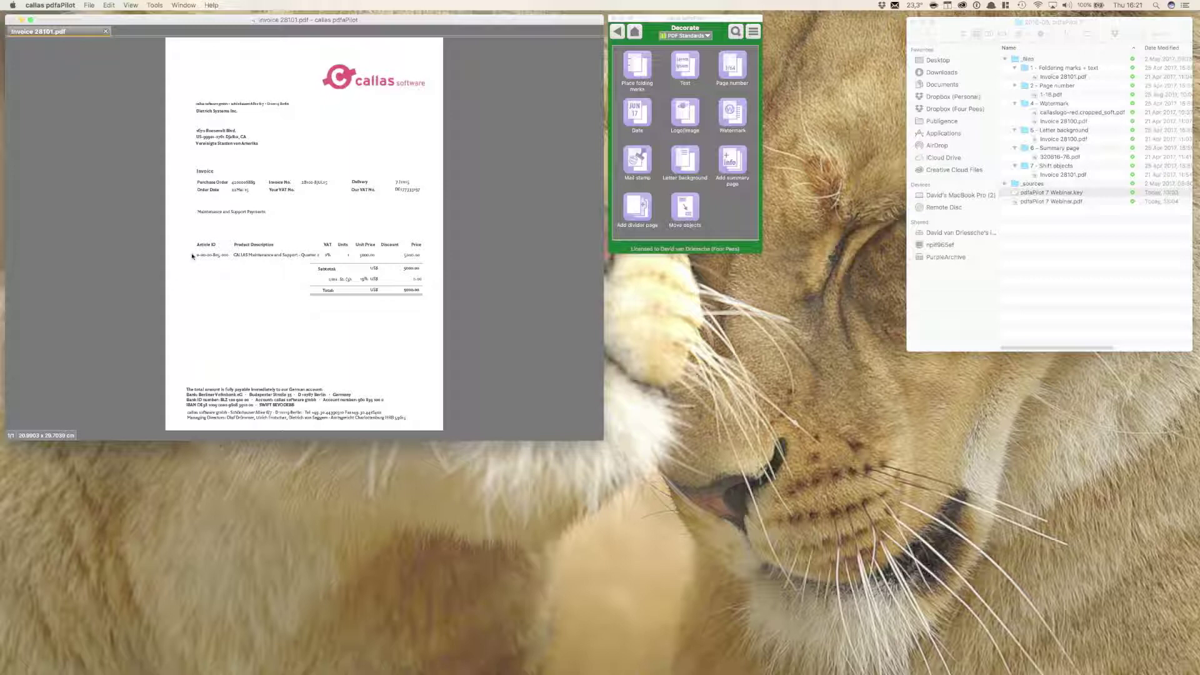
pyautogui.click(631, 72)
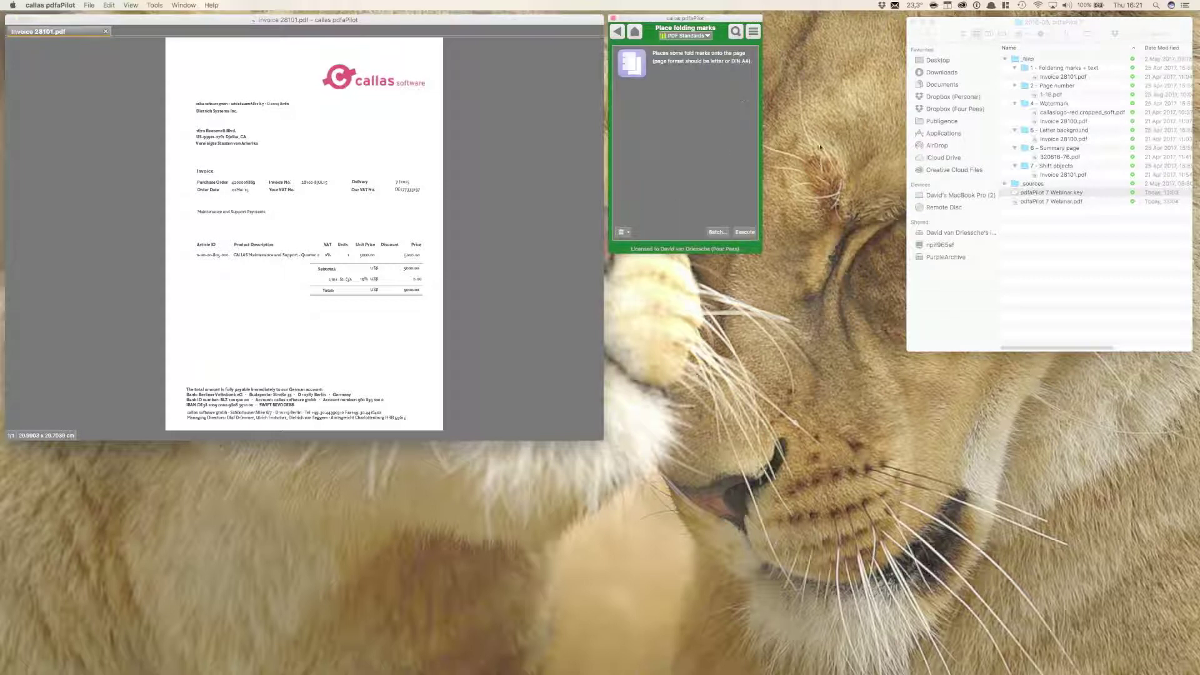
pyautogui.click(749, 233)
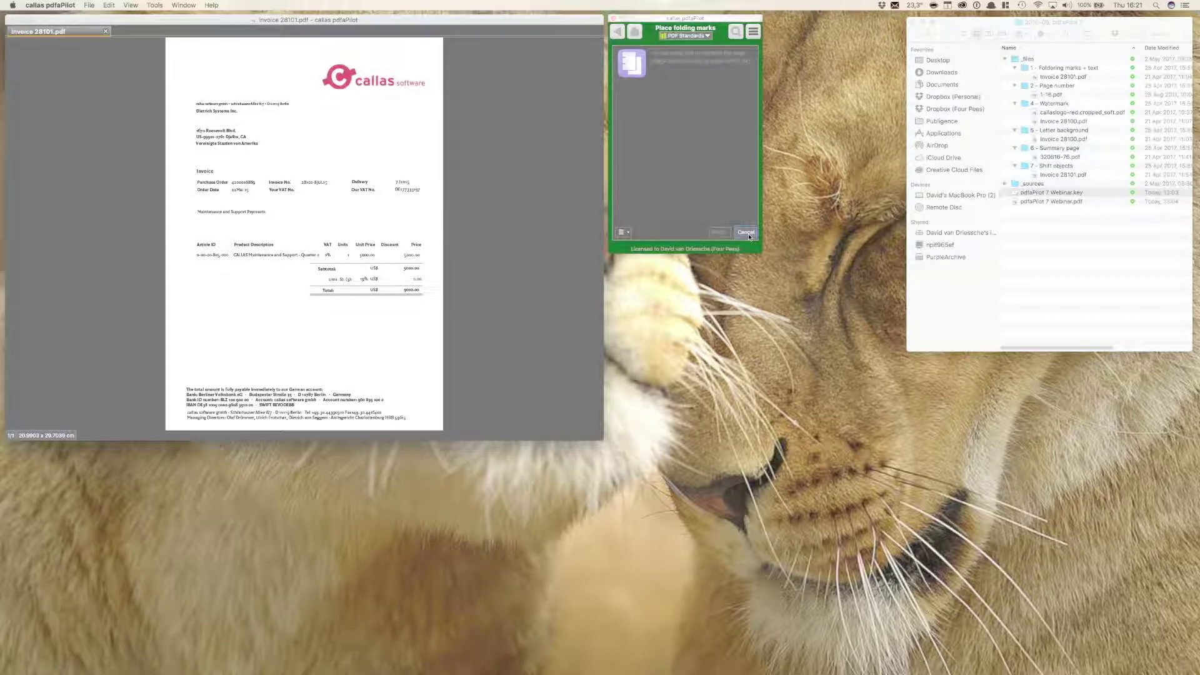
# Save the folding-marked invoice to the Desktop and return to the Decorate fixups.
pyautogui.click(473, 196)
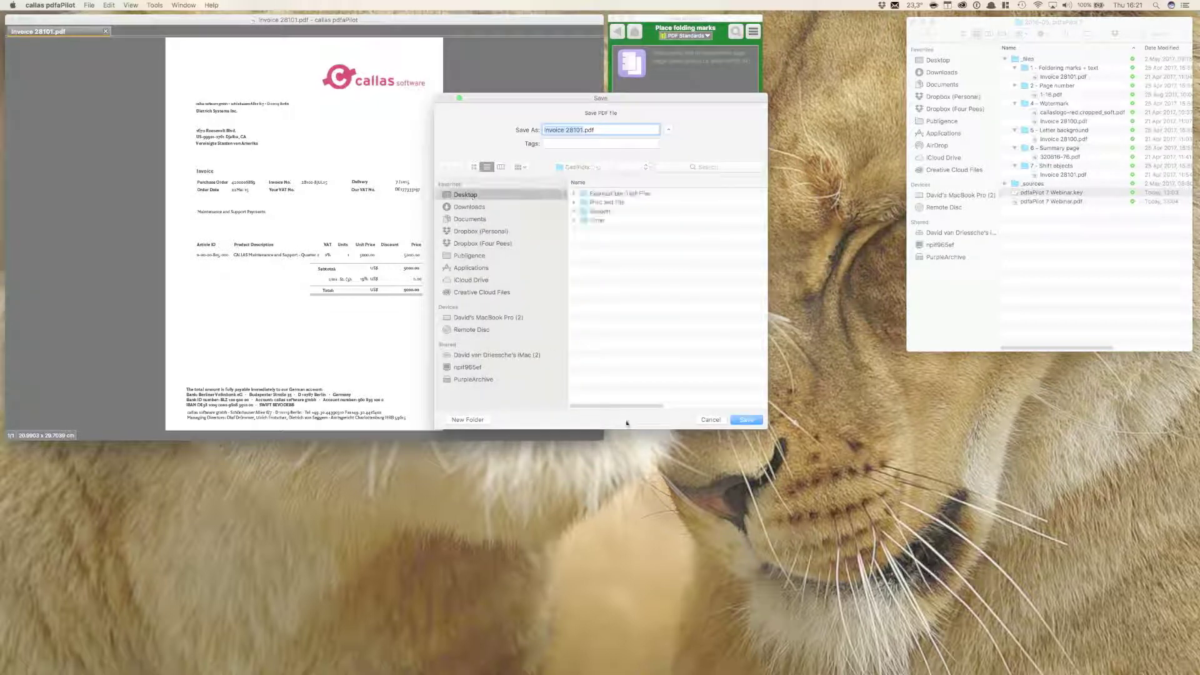
pyautogui.click(747, 419)
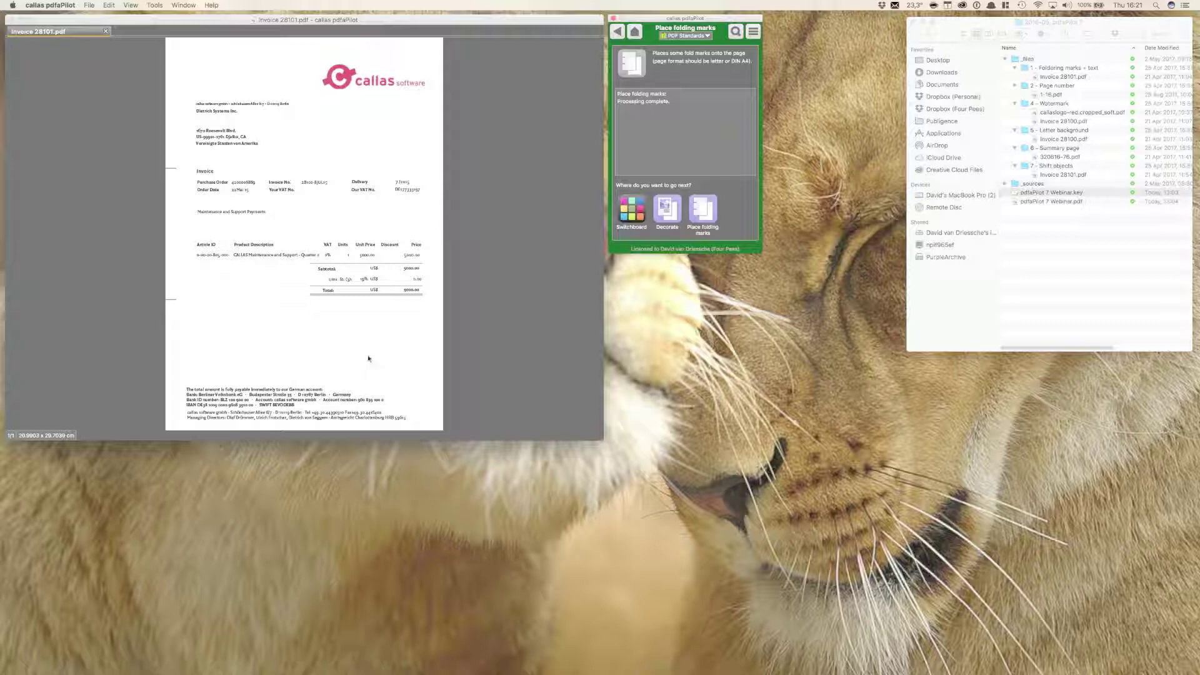
pyautogui.click(617, 31)
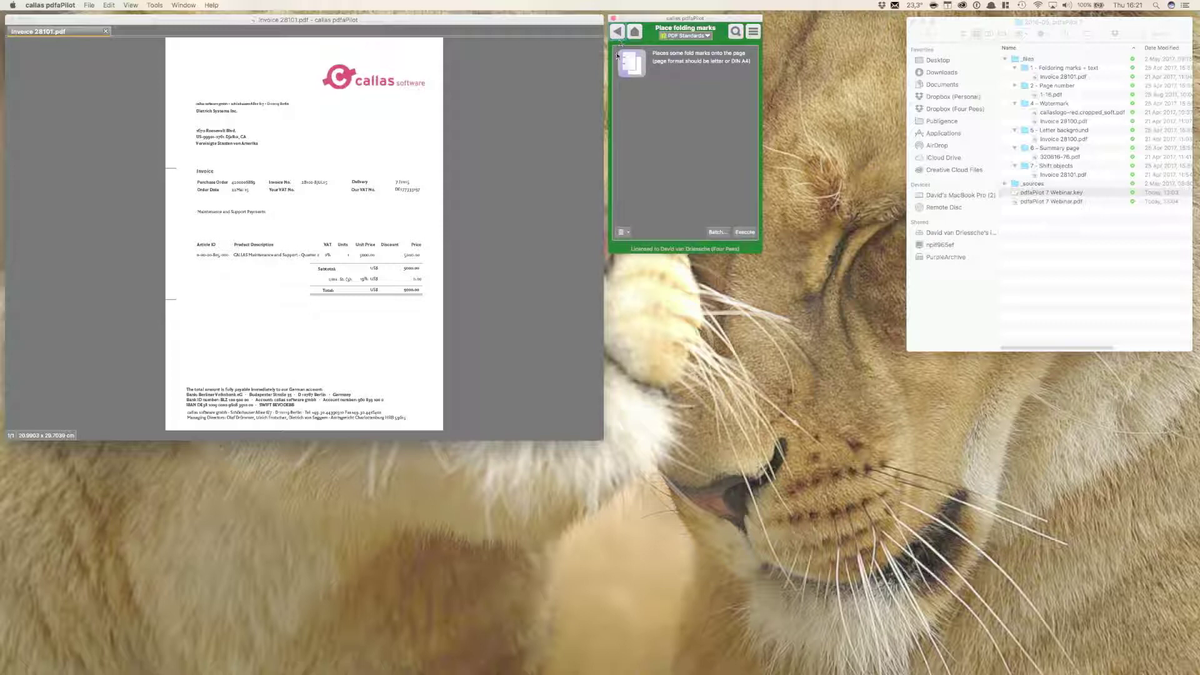
pyautogui.click(616, 31)
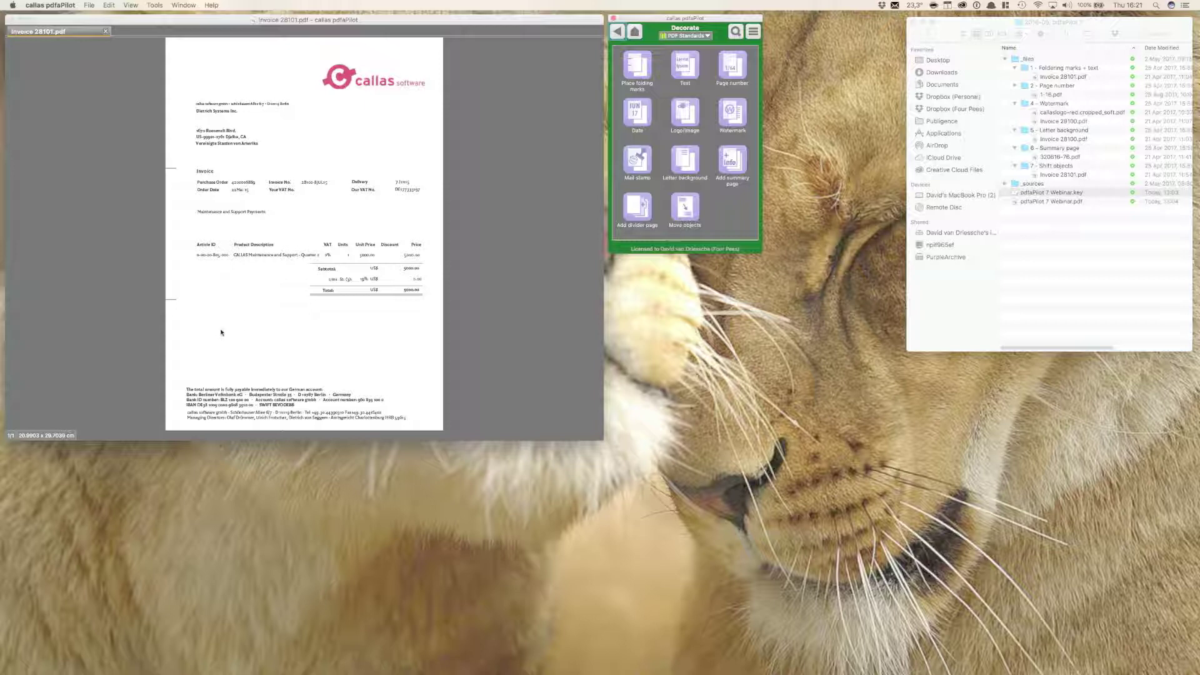
# Set up a Text fixup reading 'pdfaPilot Demo' at size 25.
pyautogui.click(690, 80)
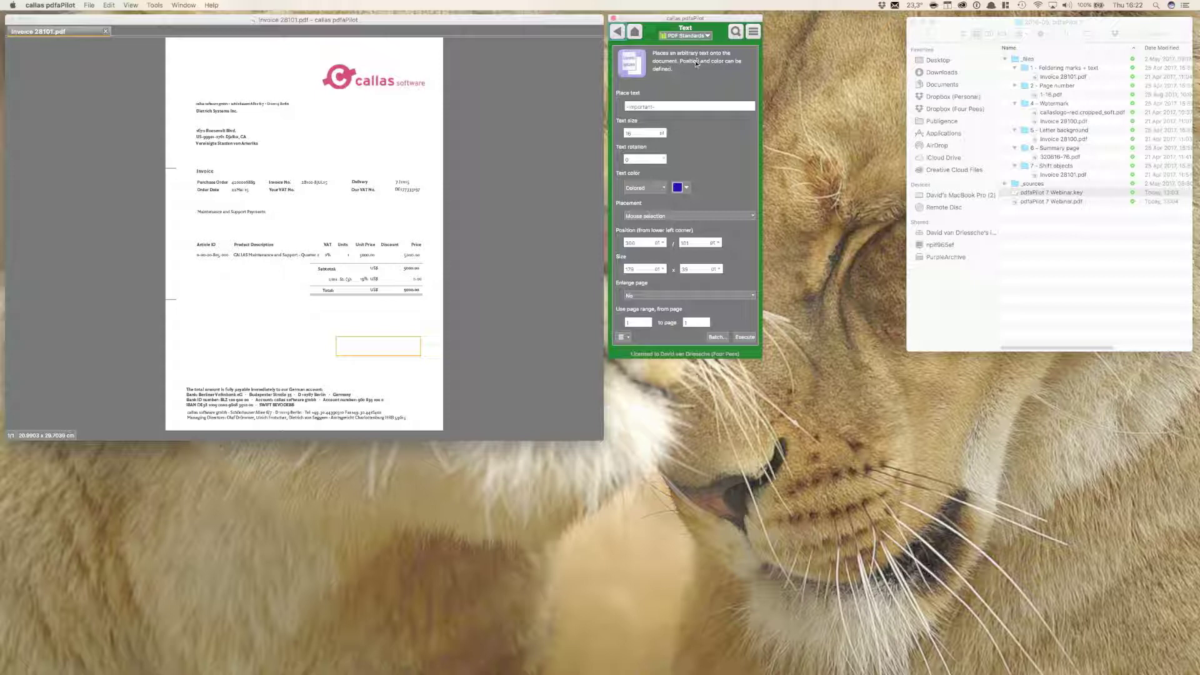
pyautogui.click(674, 110)
pyautogui.write('a')
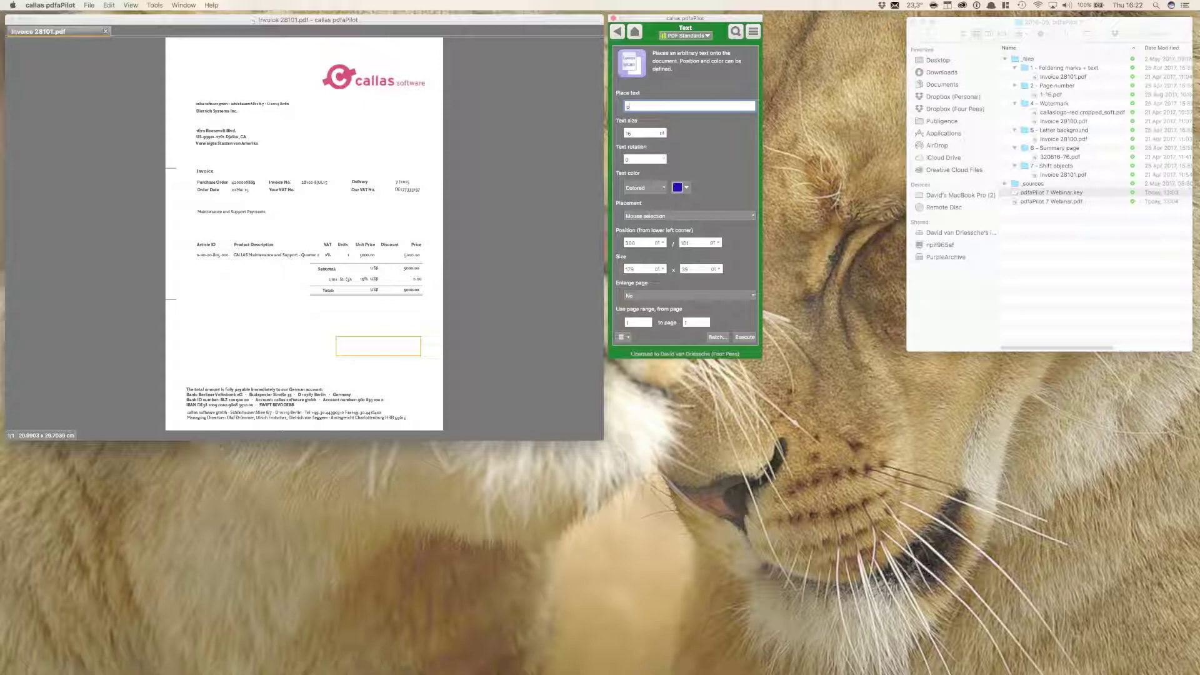
pyautogui.write('Pilot Demo')
pyautogui.doubleClick(636, 132)
pyautogui.write('28')
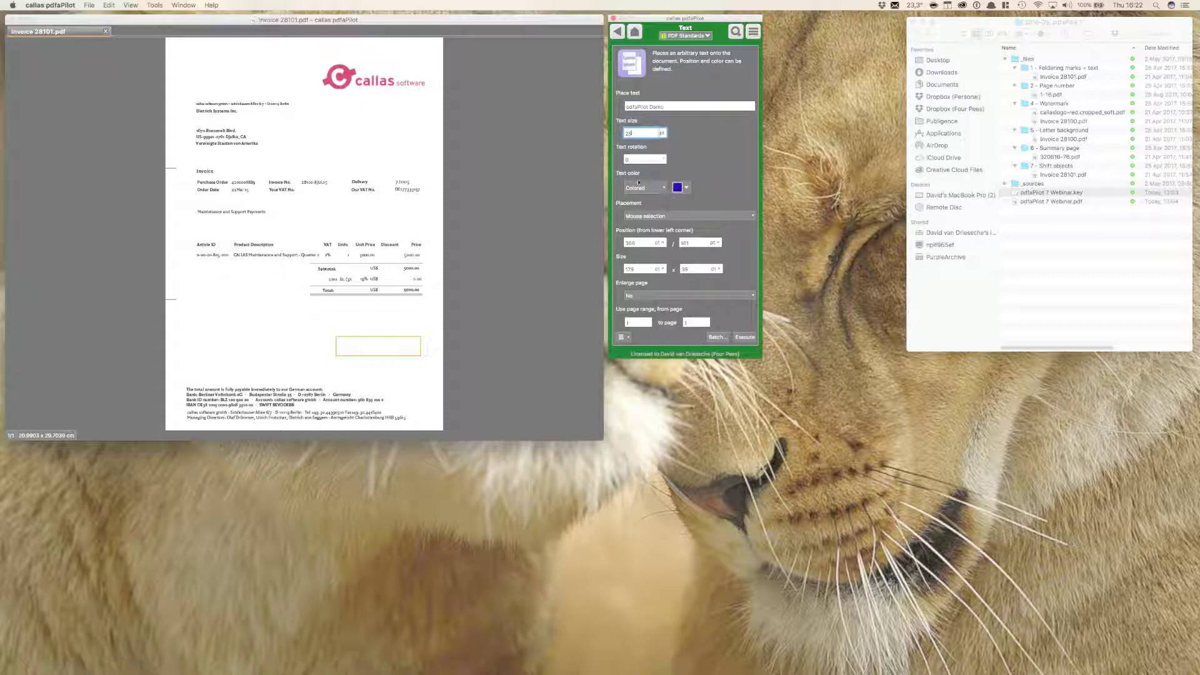
# Make the text black, centre it in the header, enlarge the page, and execute.
pyautogui.click(658, 192)
pyautogui.click(658, 196)
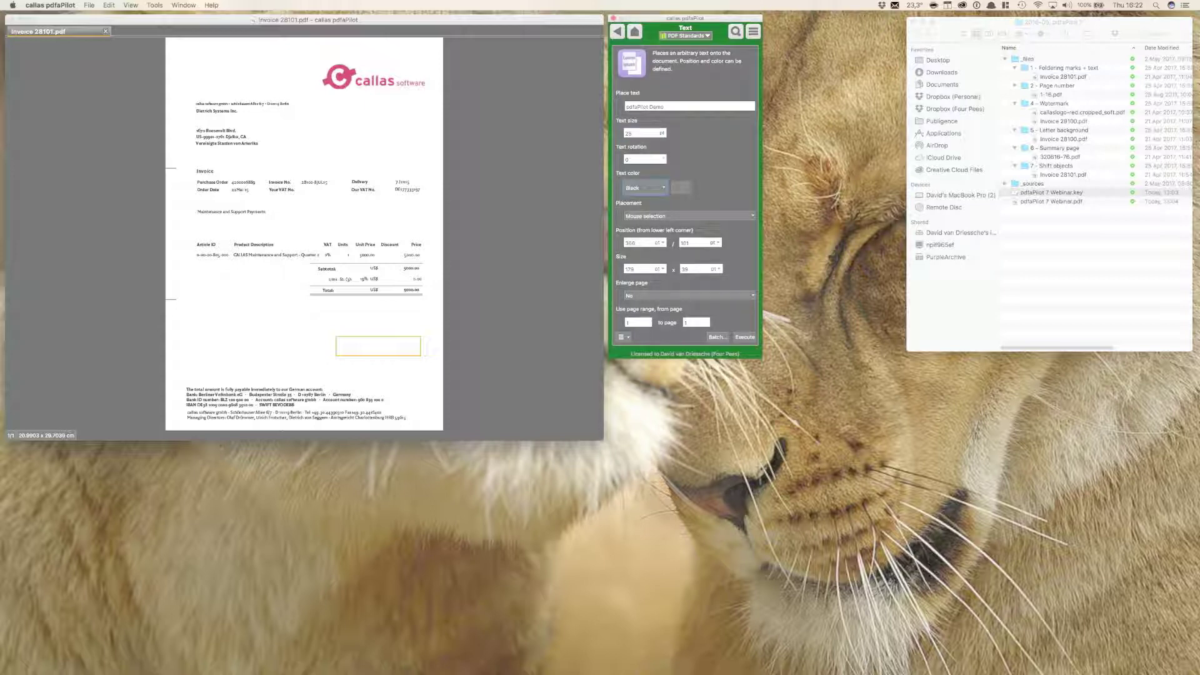
pyautogui.click(674, 215)
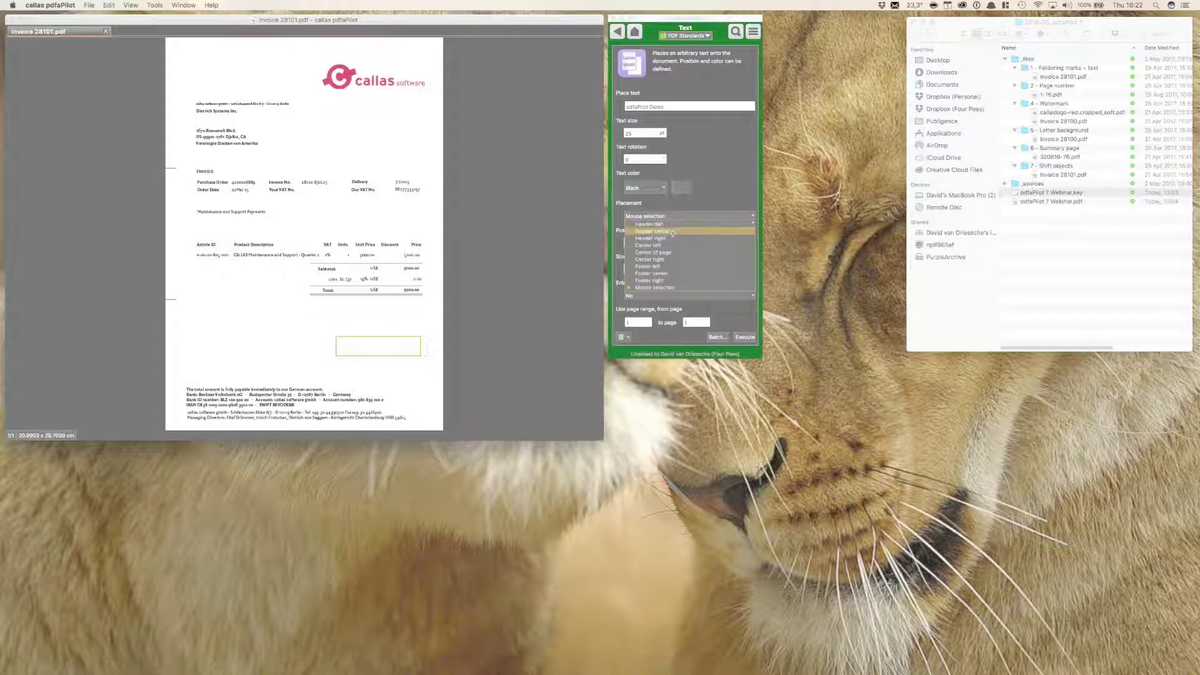
pyautogui.click(647, 230)
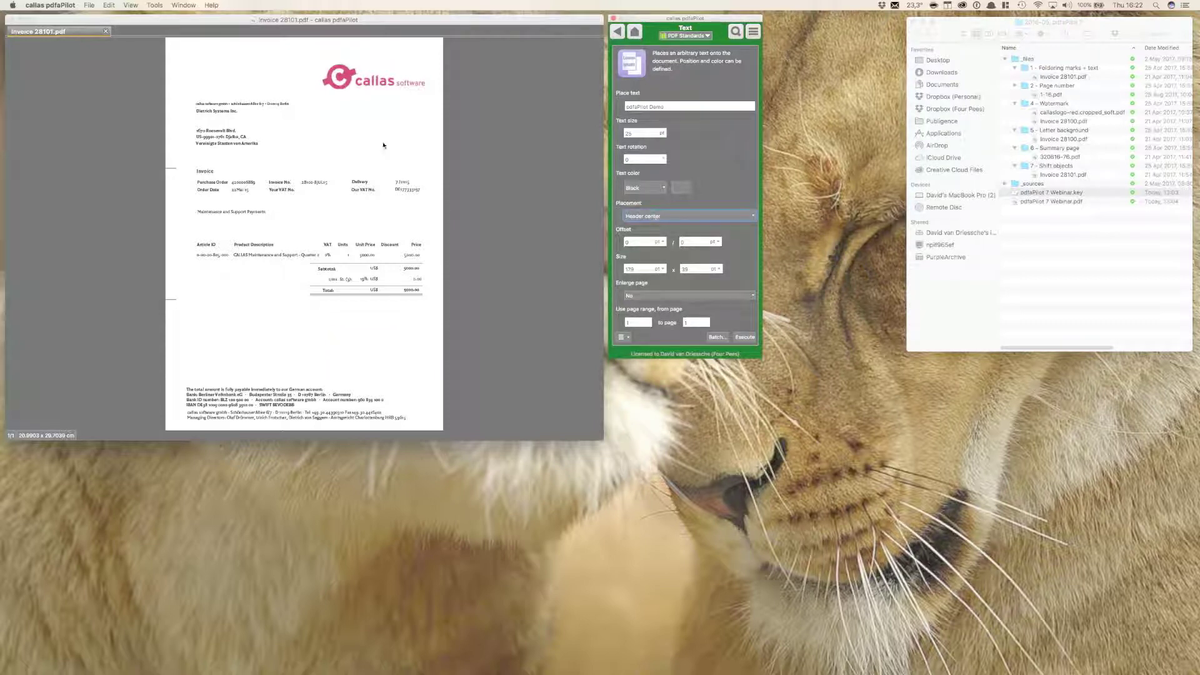
pyautogui.click(645, 296)
pyautogui.click(644, 307)
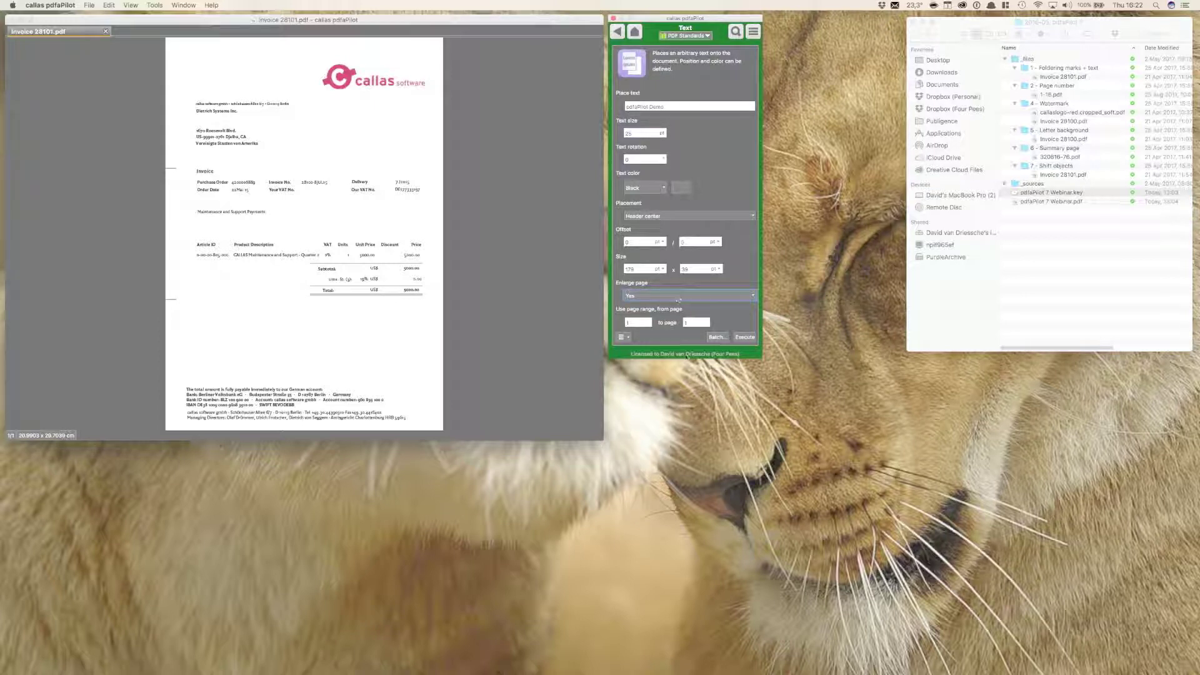
pyautogui.click(745, 338)
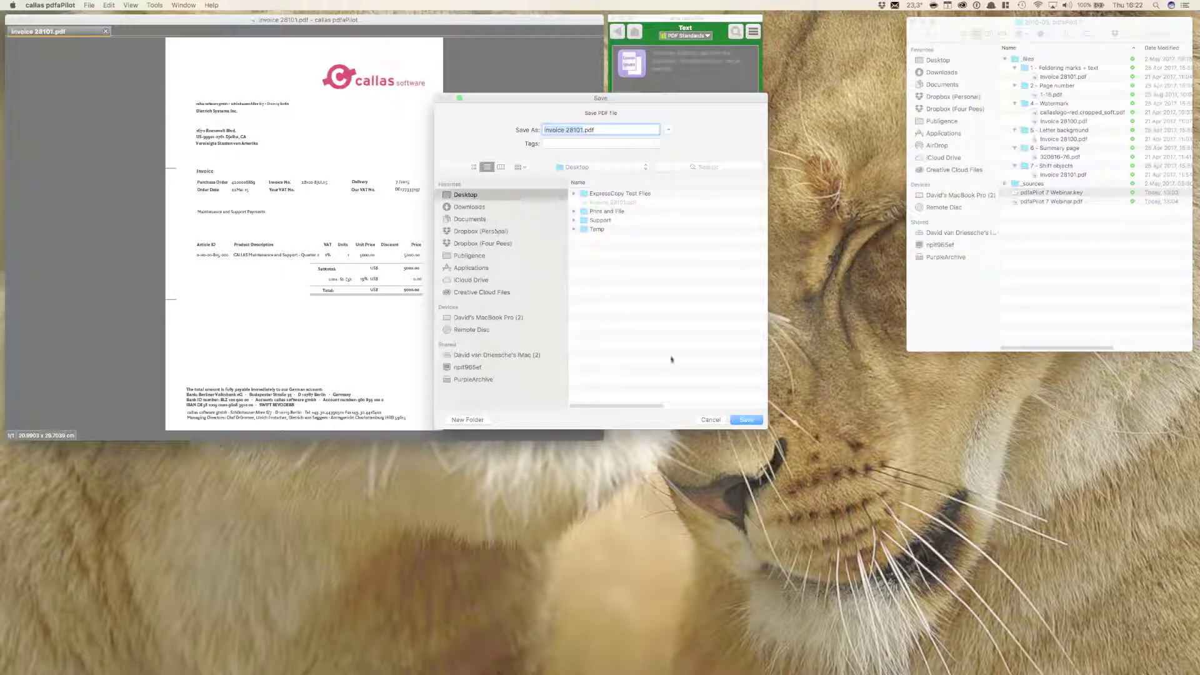
# Save the result over Invoice 28101.pdf, confirming the replacement.
pyautogui.click(749, 423)
pyautogui.click(684, 163)
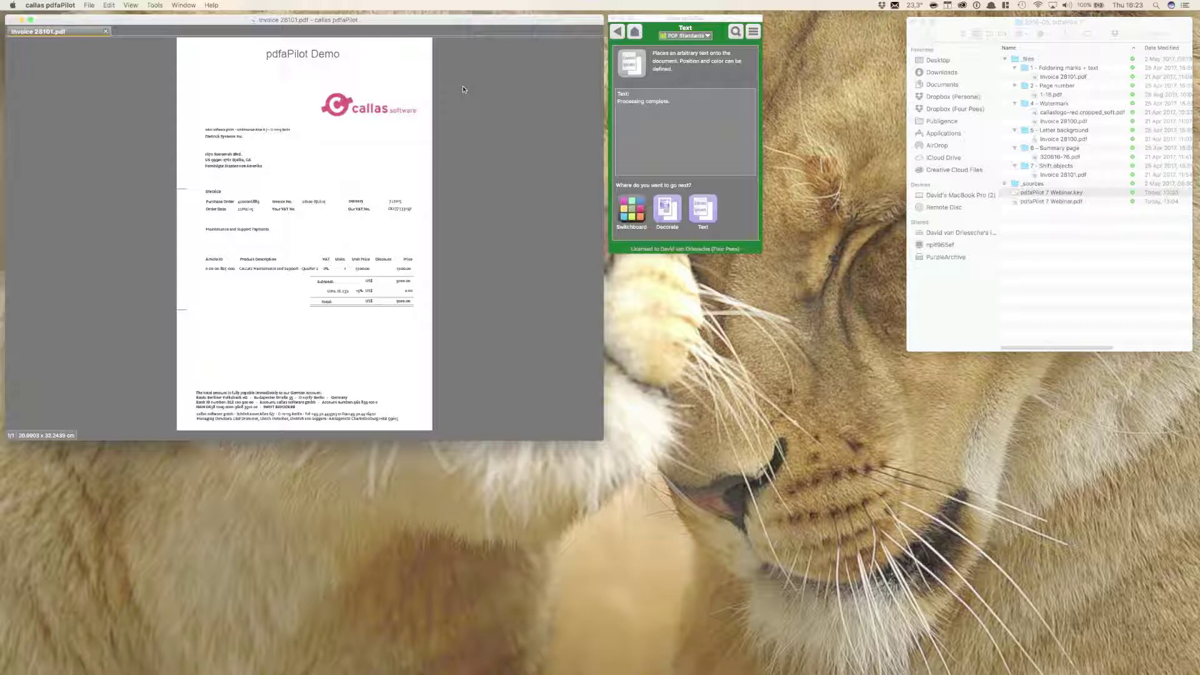
# Change the text to 'Confidential' at size 45 with a 45° rotation.
pyautogui.click(702, 209)
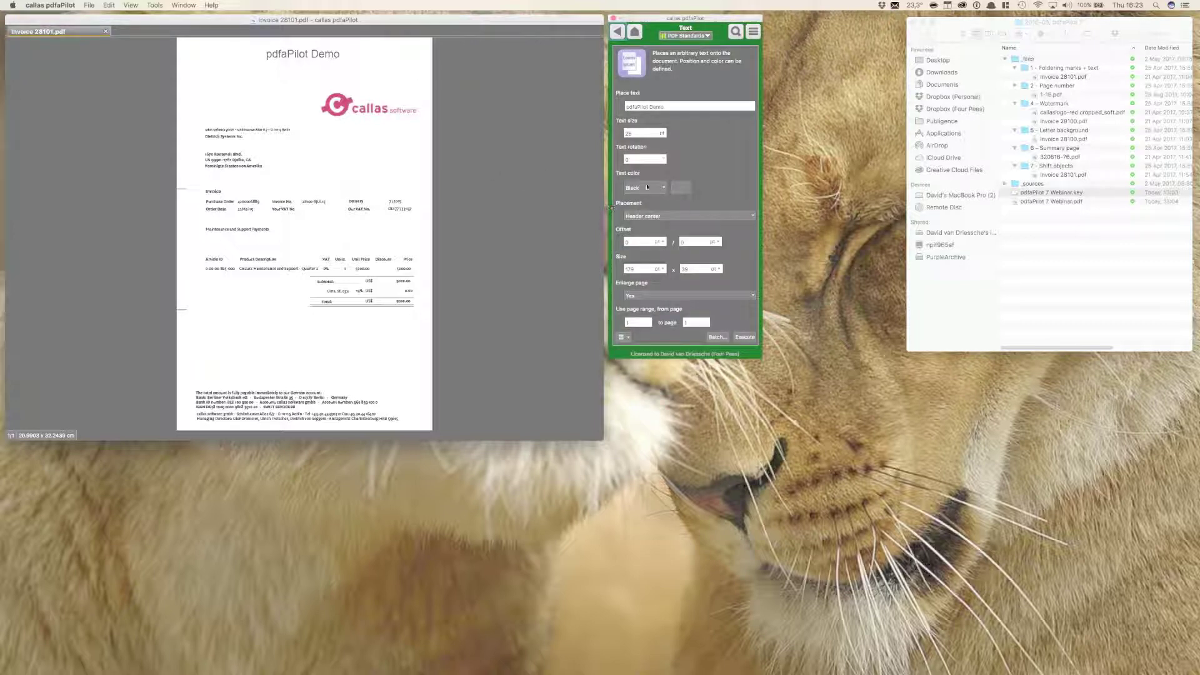
pyautogui.moveTo(682, 107); pyautogui.dragTo(625, 107)
pyautogui.write('C')
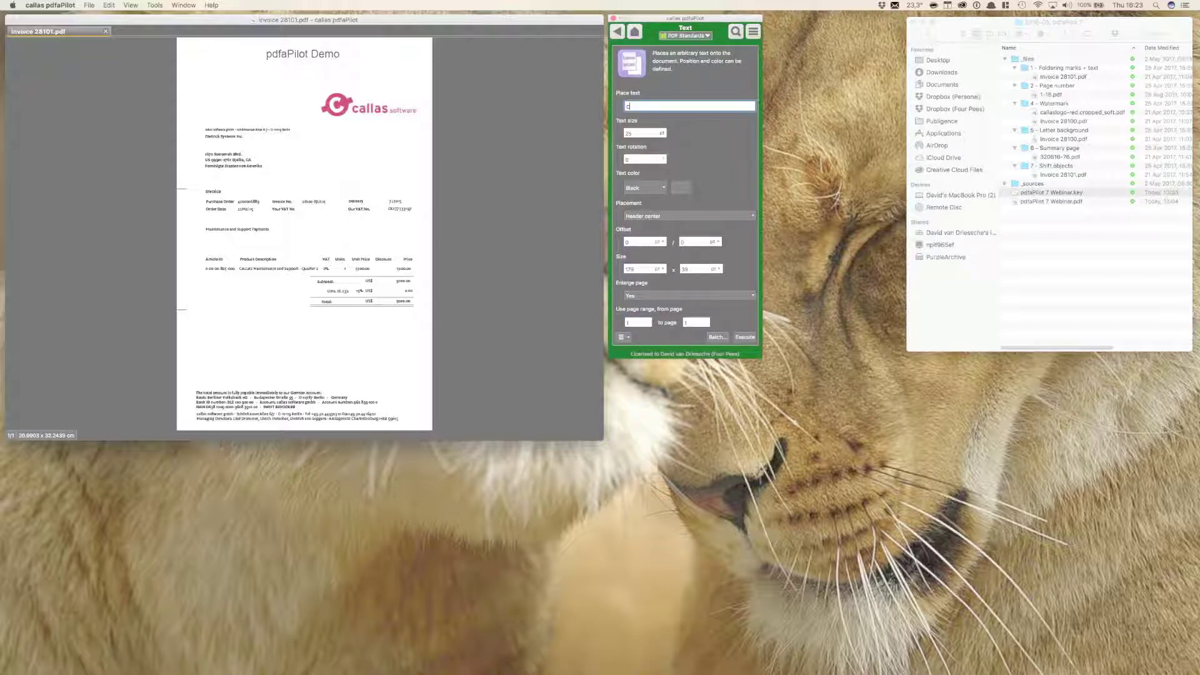
pyautogui.write('onfidential')
pyautogui.doubleClick(653, 136)
pyautogui.write('4')
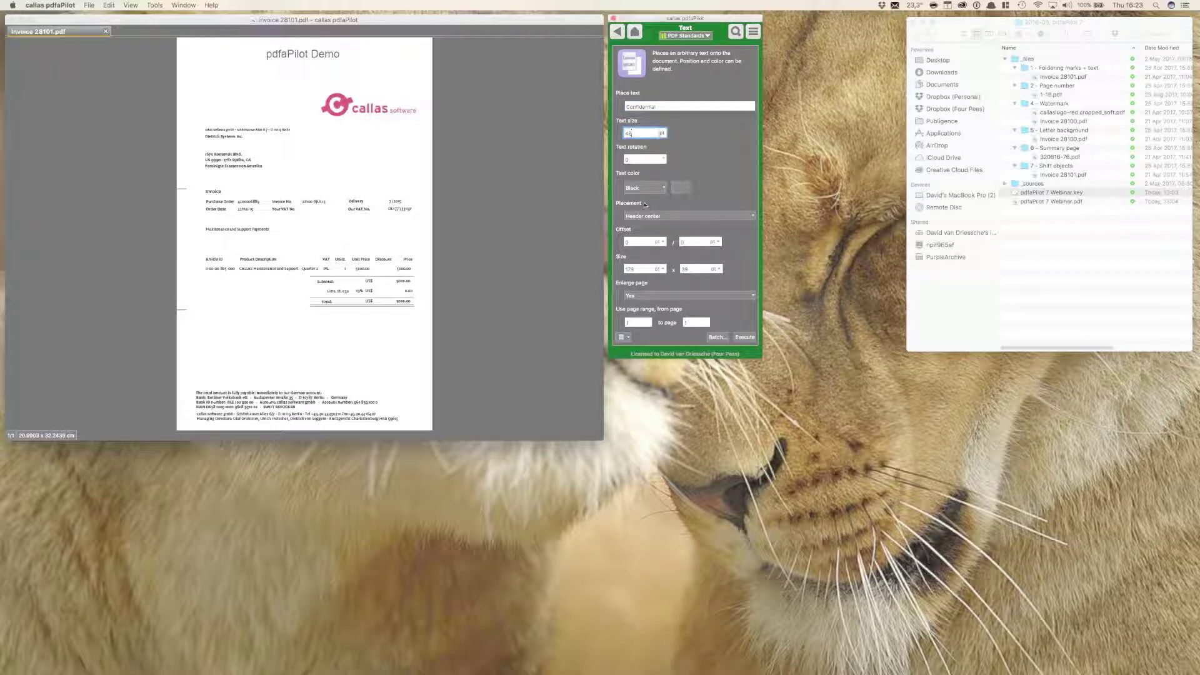
pyautogui.doubleClick(650, 160)
pyautogui.write('45')
# Give the text a custom Plum colour.
pyautogui.click(662, 188)
pyautogui.click(661, 203)
pyautogui.click(679, 188)
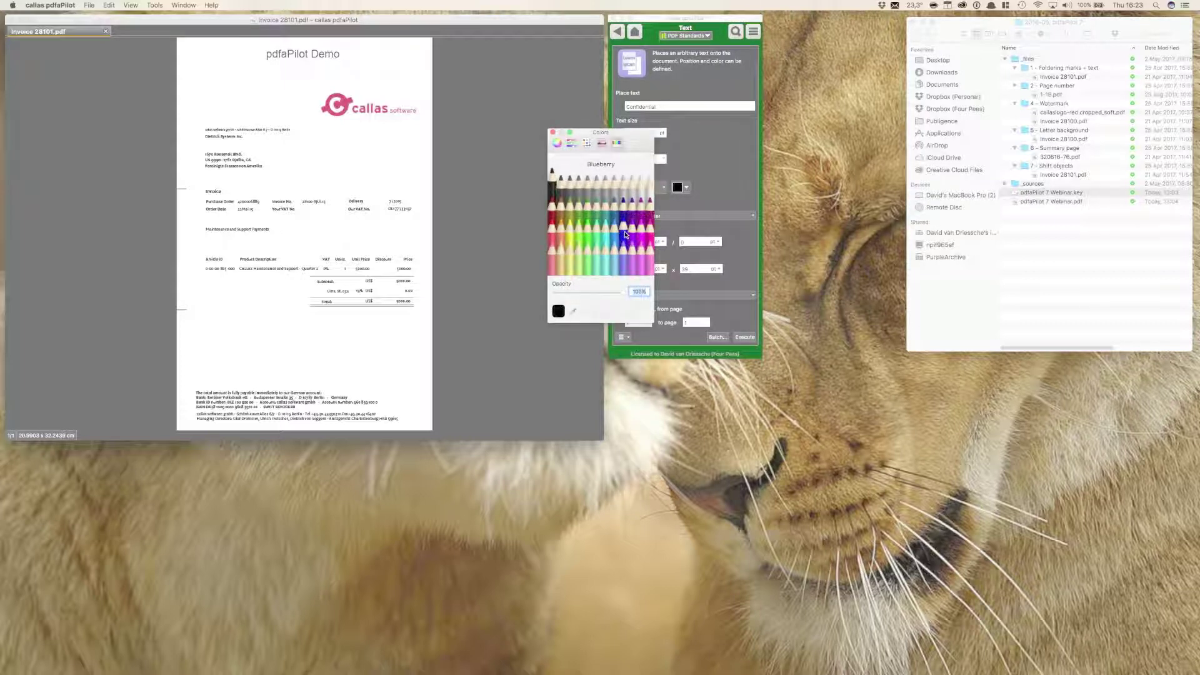
pyautogui.click(641, 209)
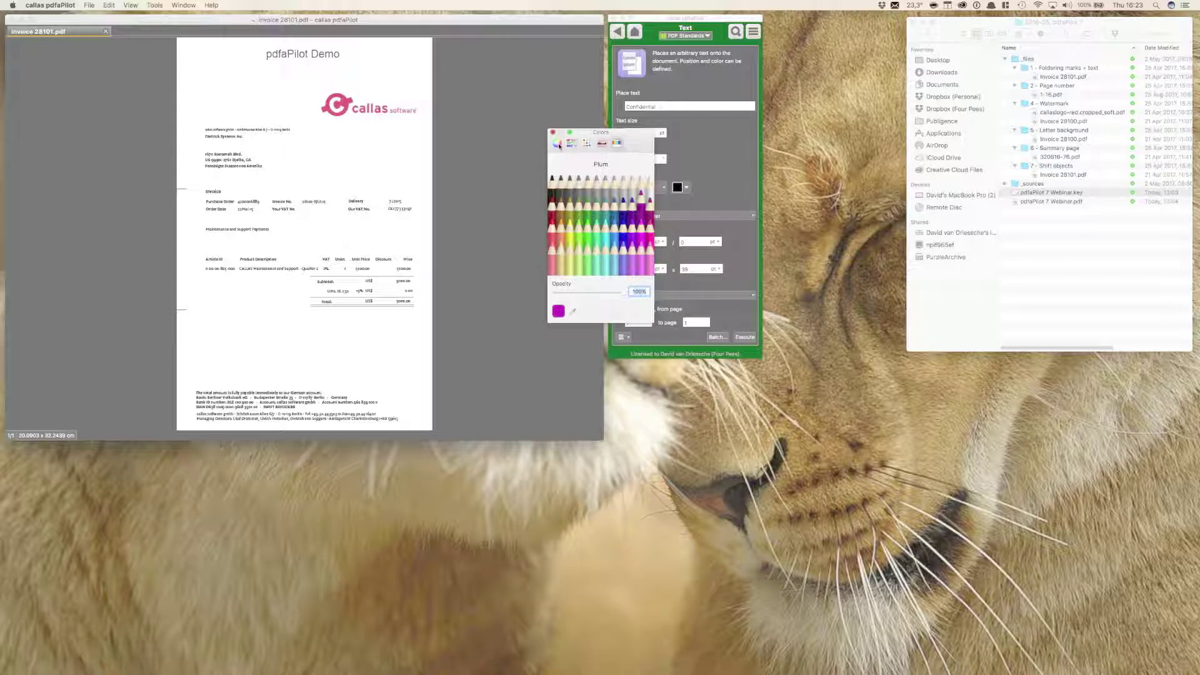
pyautogui.click(552, 132)
# Turn off page enlarging, place the text at the centre of the page, and execute.
pyautogui.click(663, 302)
pyautogui.click(654, 305)
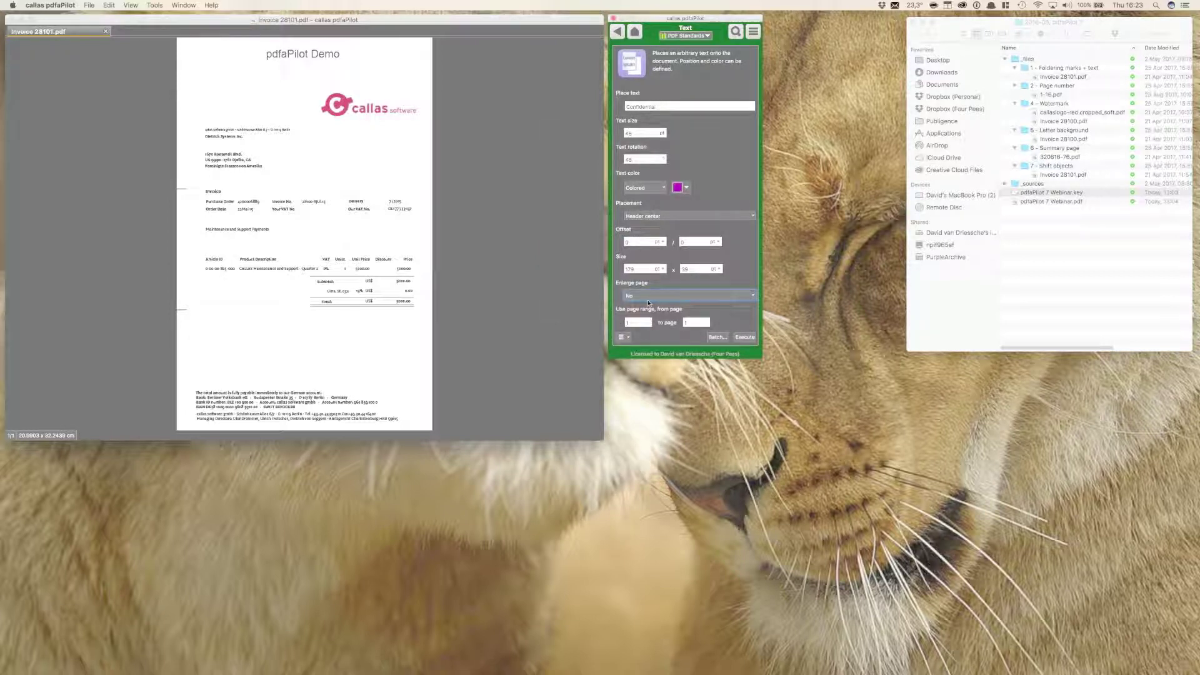
pyautogui.click(649, 216)
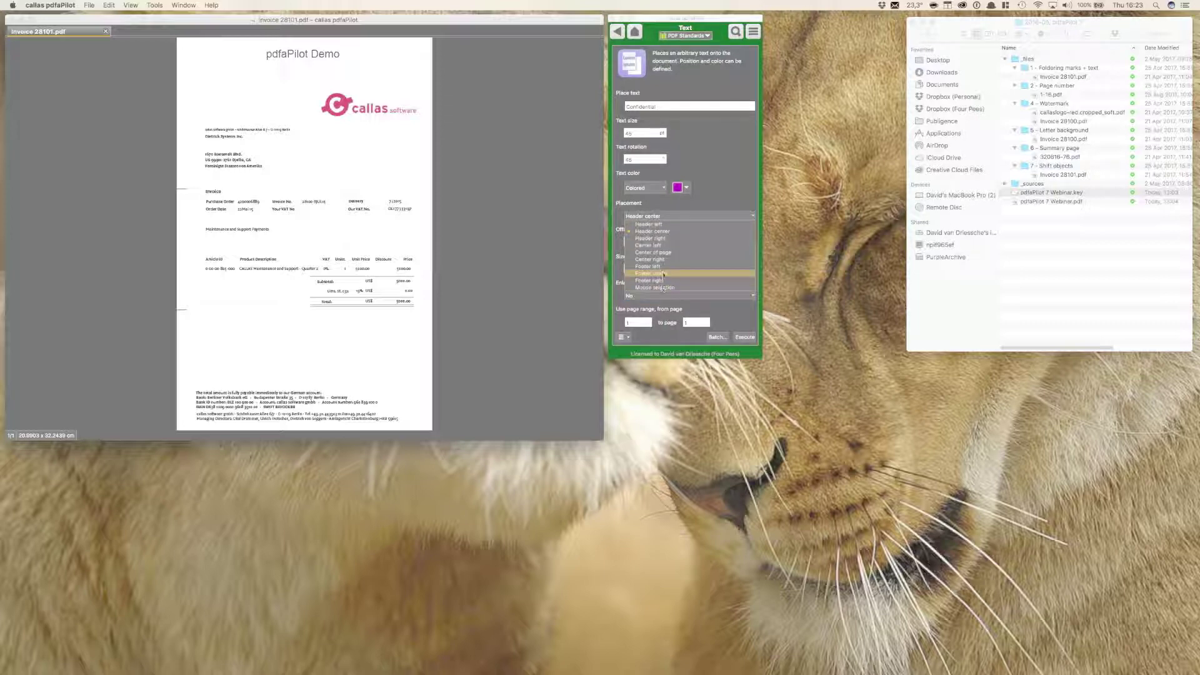
pyautogui.click(664, 252)
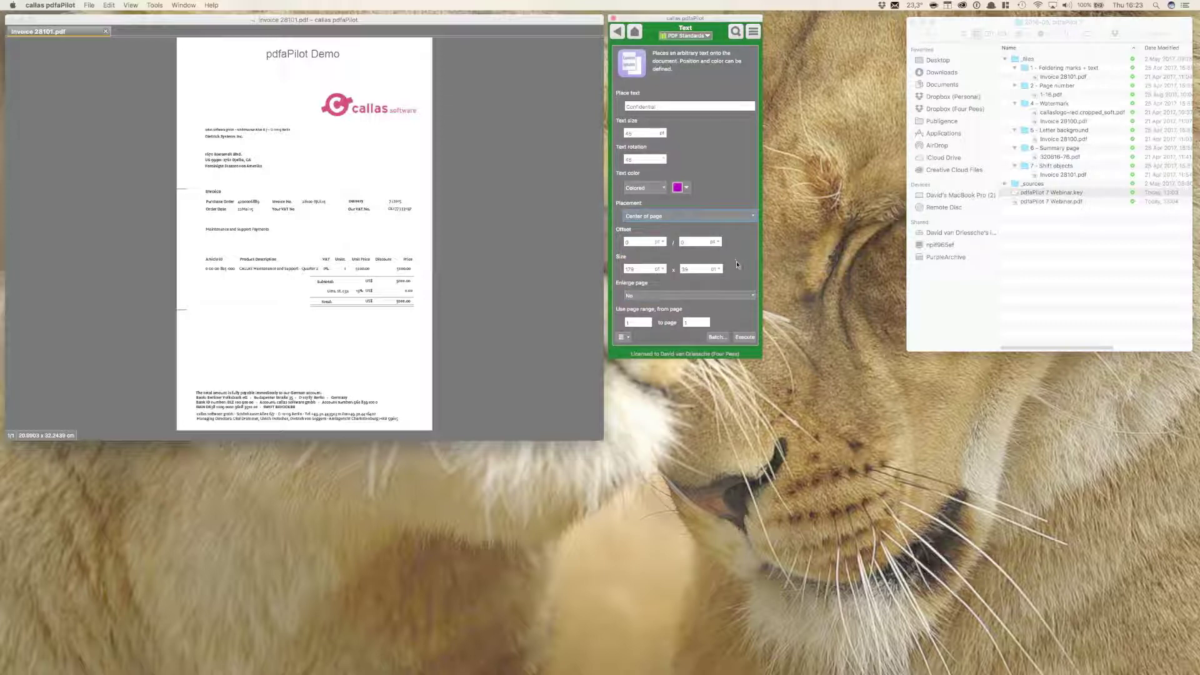
pyautogui.click(747, 338)
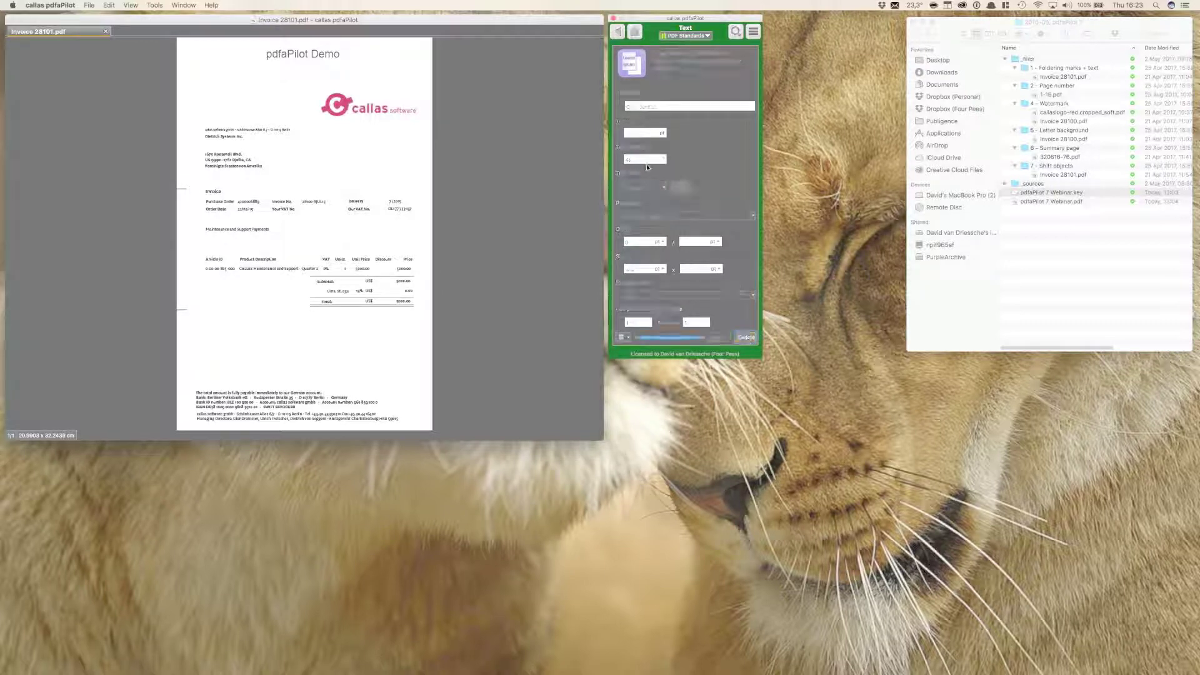
# Overwrite the invoice with the Confidential text, then start entering new text box width and height.
pyautogui.click(747, 420)
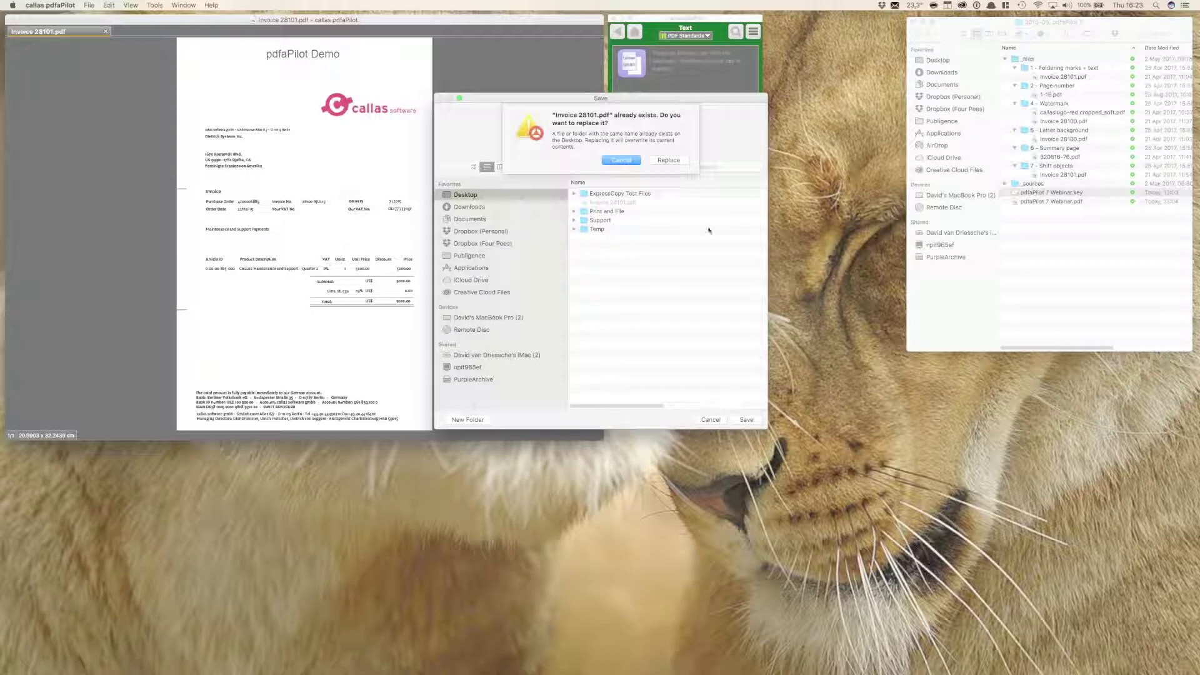
pyautogui.click(666, 160)
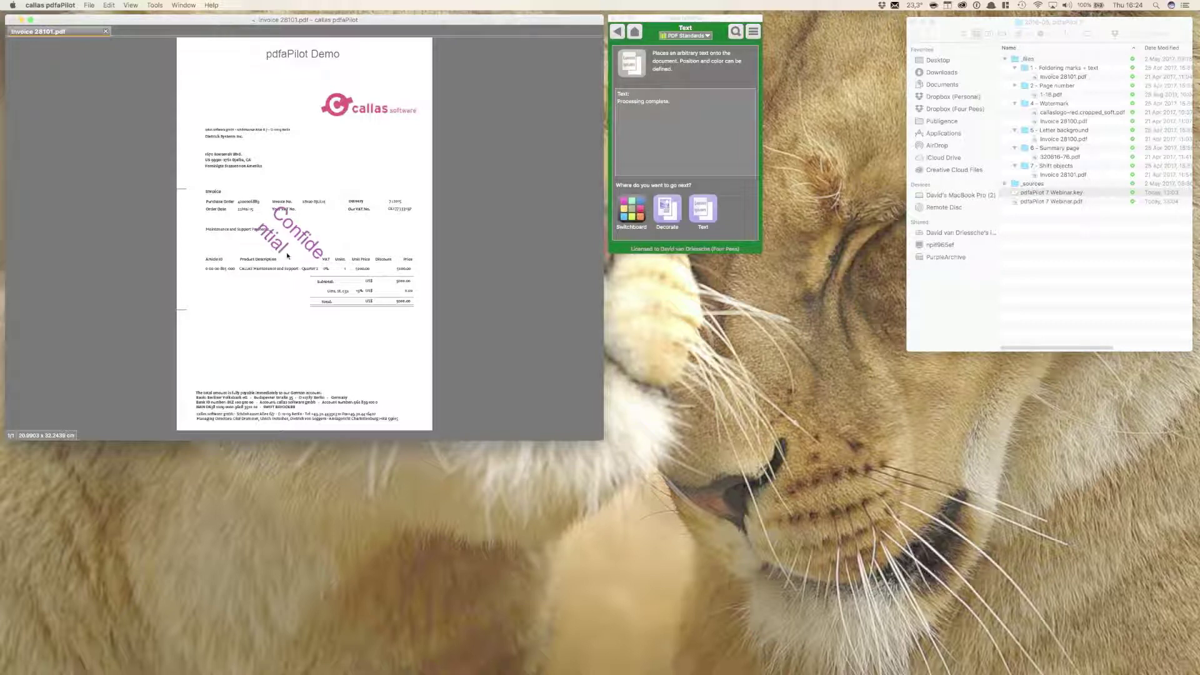
pyautogui.click(617, 33)
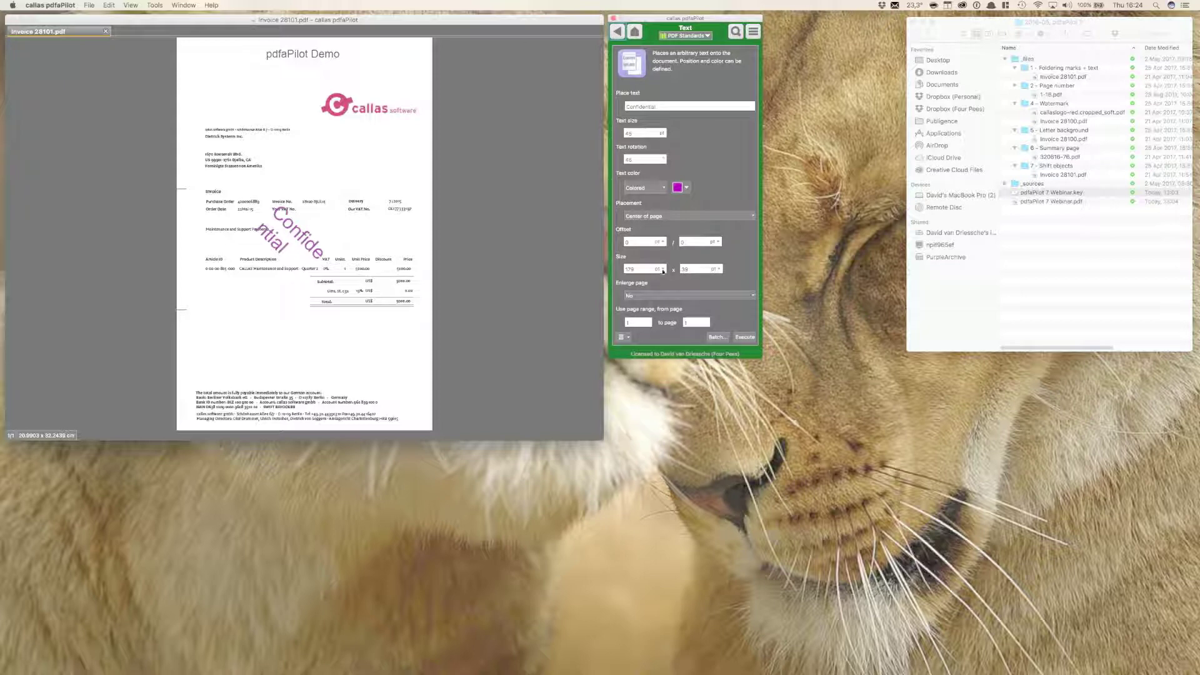
pyautogui.doubleClick(648, 271)
pyautogui.write('1')
pyautogui.press('Tab')
pyautogui.write('0')
# Switch both text offset units to millimetres.
pyautogui.click(658, 242)
pyautogui.click(719, 243)
pyautogui.click(721, 242)
# Use Mouse selection placement and draw a 217 x 64 text area below the logo.
pyautogui.click(685, 217)
pyautogui.click(640, 287)
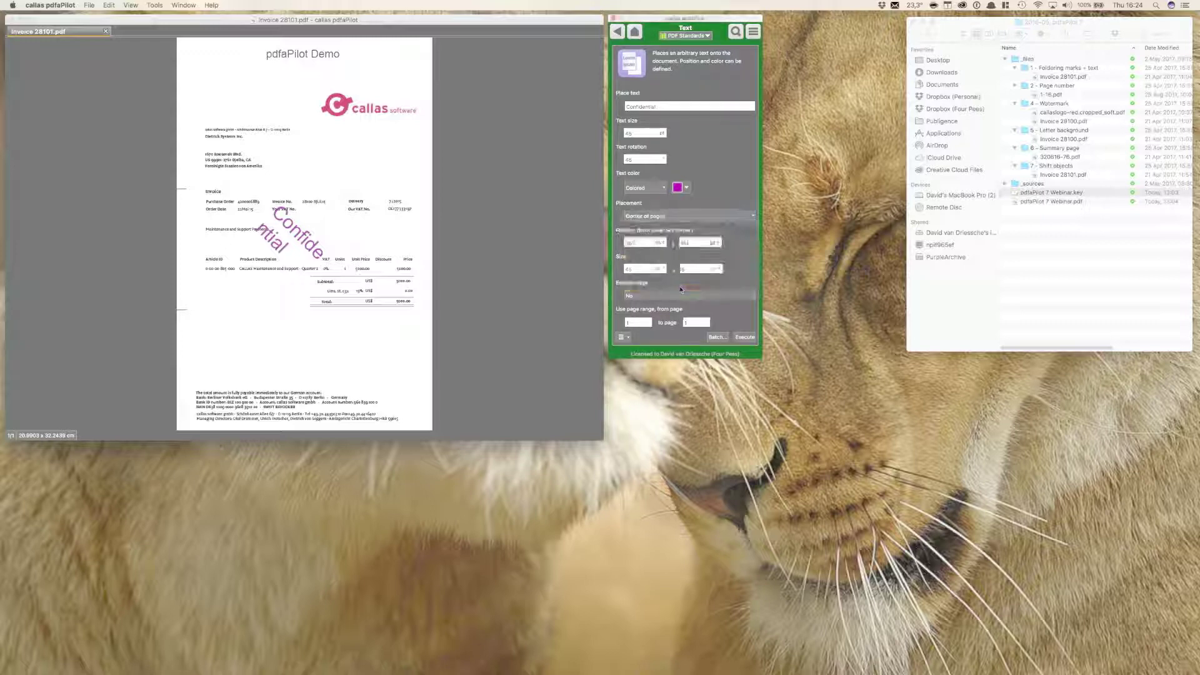
pyautogui.click(326, 141)
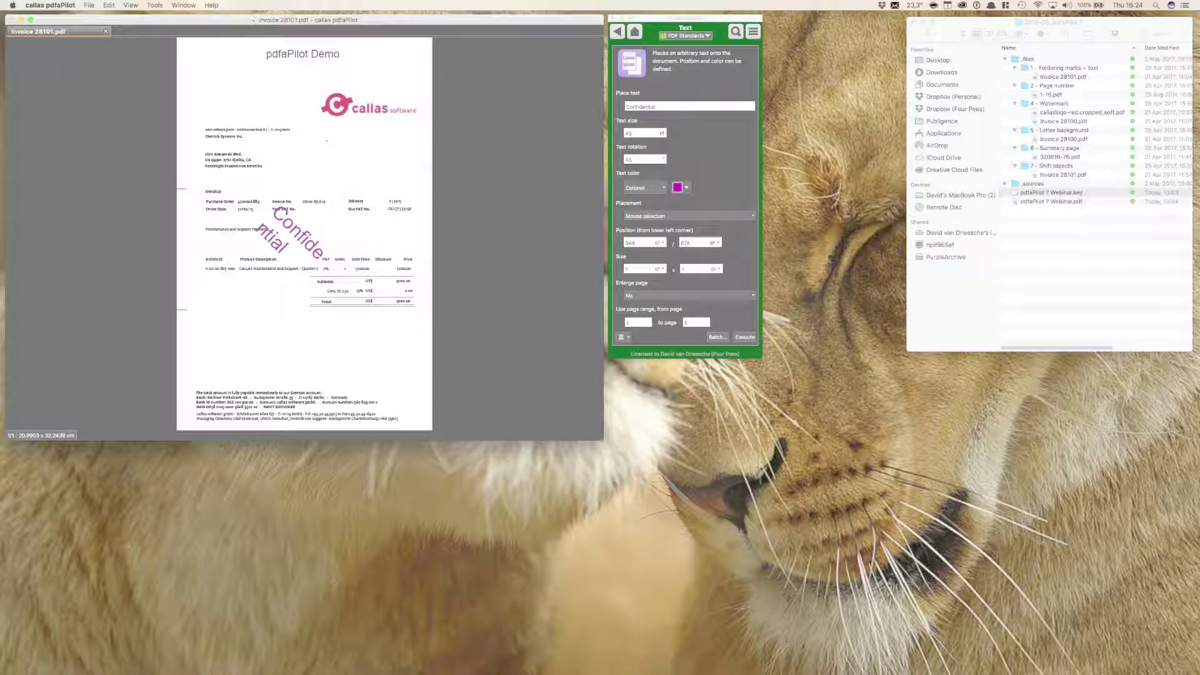
pyautogui.moveTo(326, 141); pyautogui.dragTo(421, 168)
pyautogui.moveTo(421, 168); pyautogui.dragTo(421, 168)
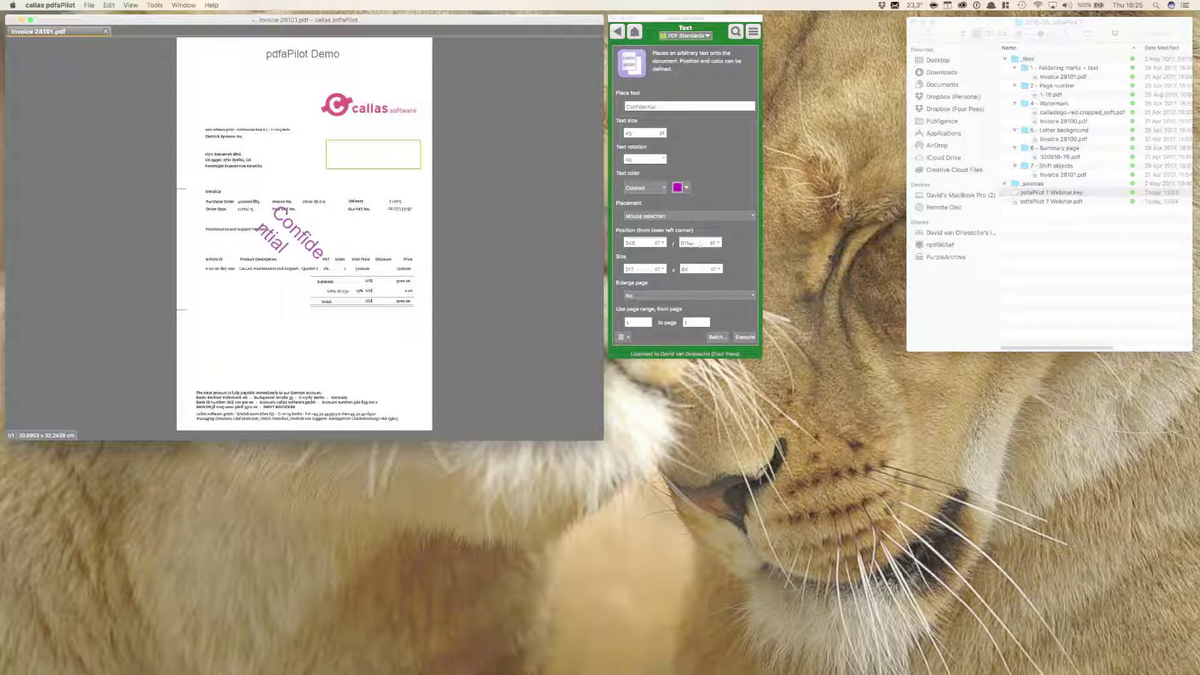
# Replace the text with 'Whatever text I want to add in this rectangle', rotation 0.
pyautogui.tripleClick(678, 101)
pyautogui.write('co')
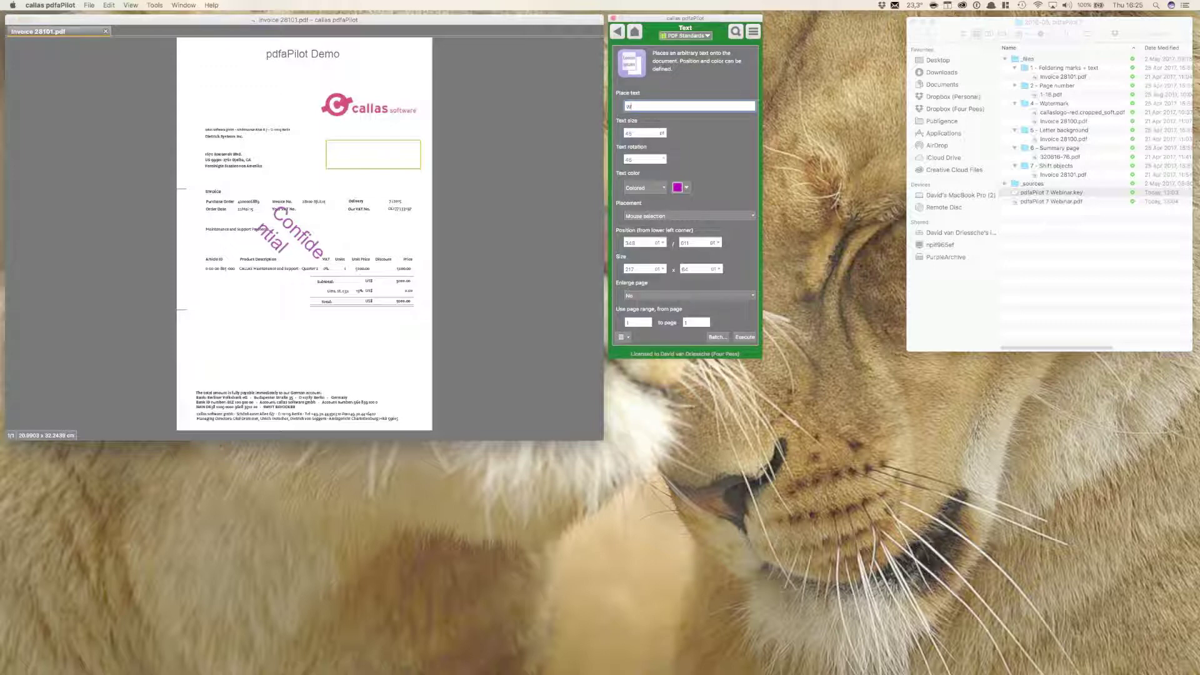
pyautogui.write('hatever text I want to add in this rectangle')
pyautogui.press('Tab')
pyautogui.write('2')
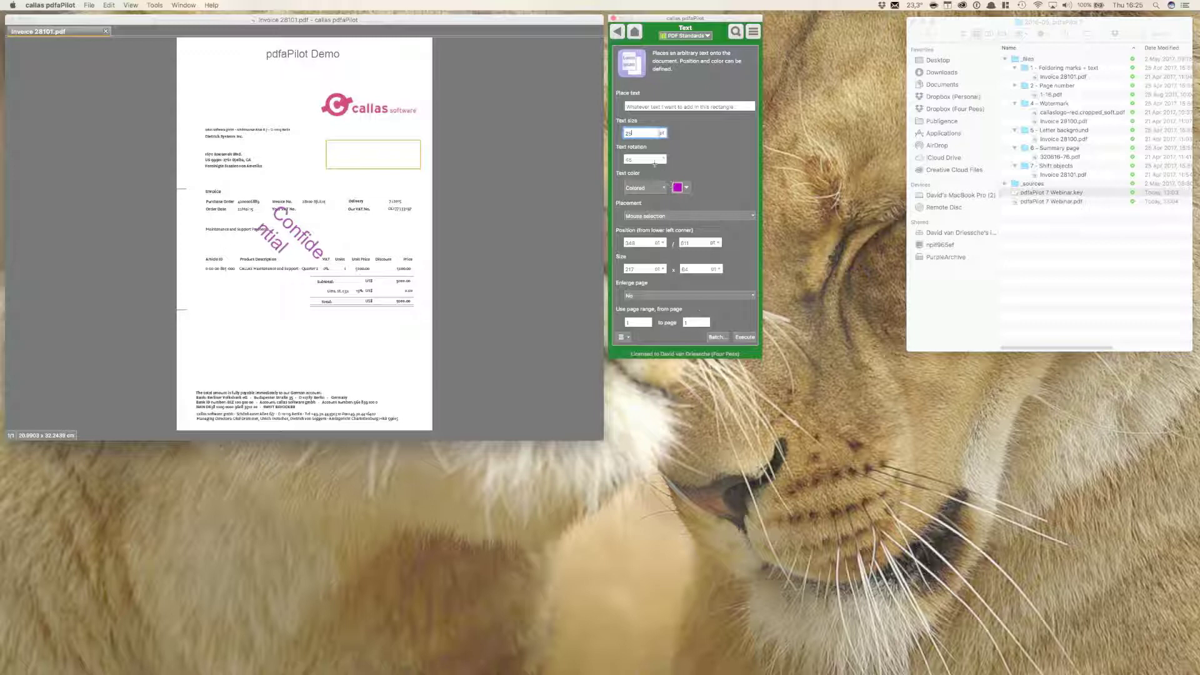
pyautogui.press('Tab')
pyautogui.write('0')
# Apply the text fixup and overwrite Invoice 28101.pdf with the result.
pyautogui.click(748, 338)
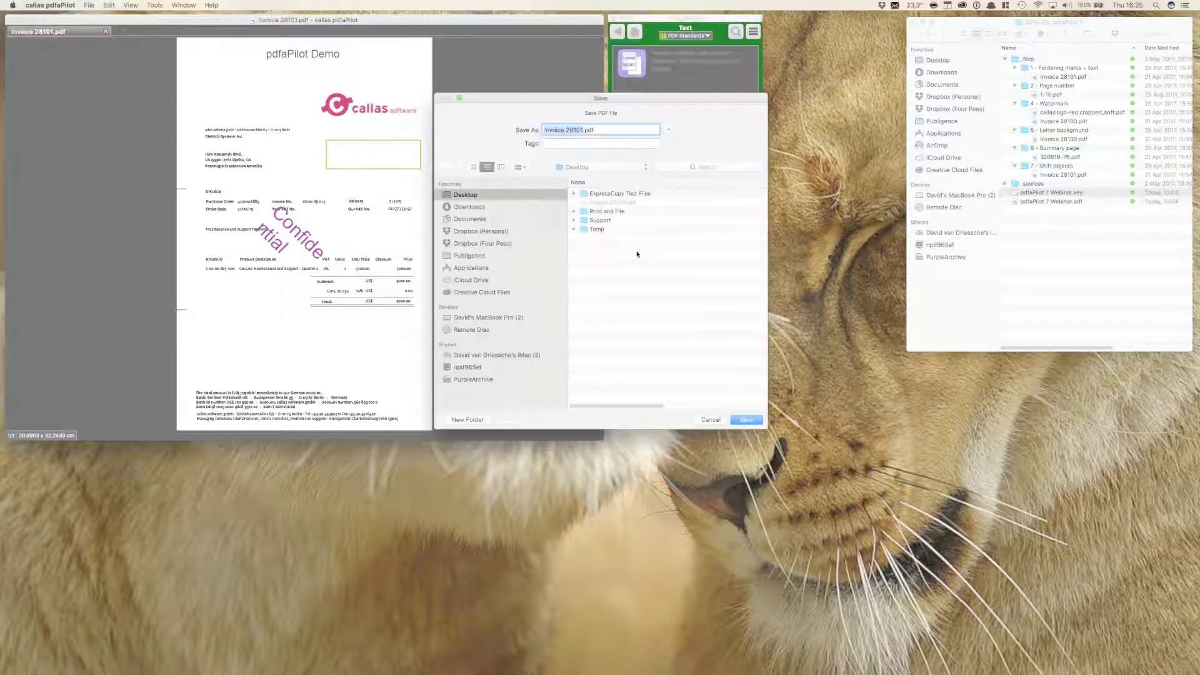
pyautogui.click(746, 420)
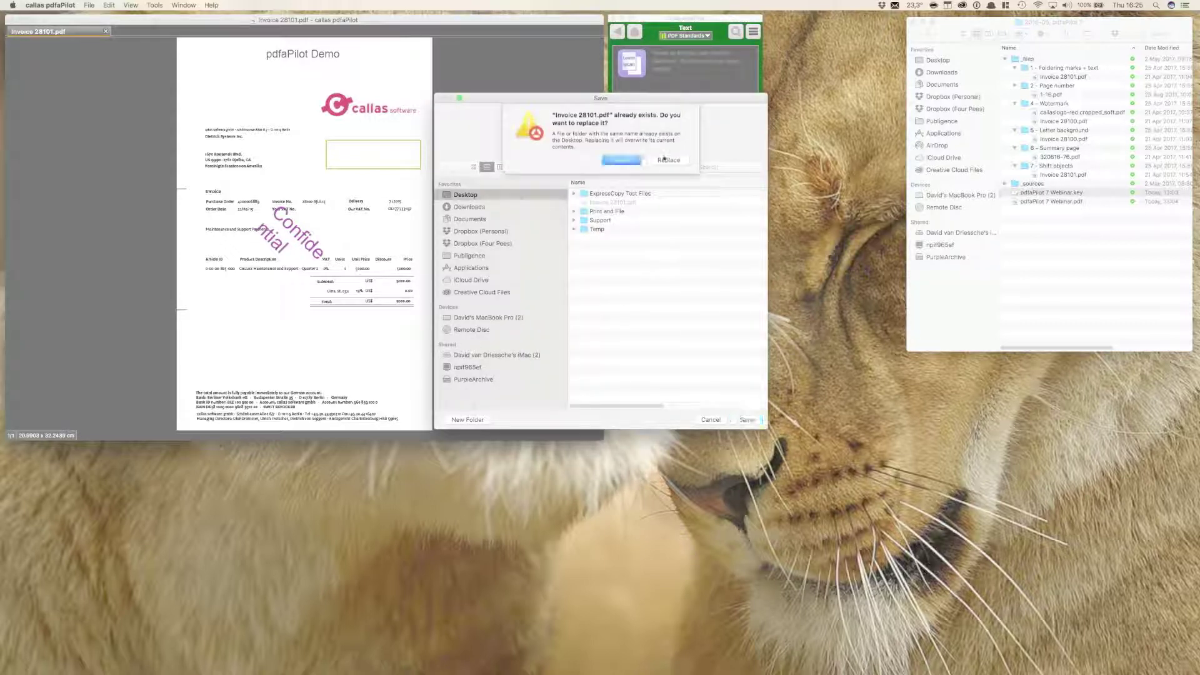
pyautogui.click(666, 159)
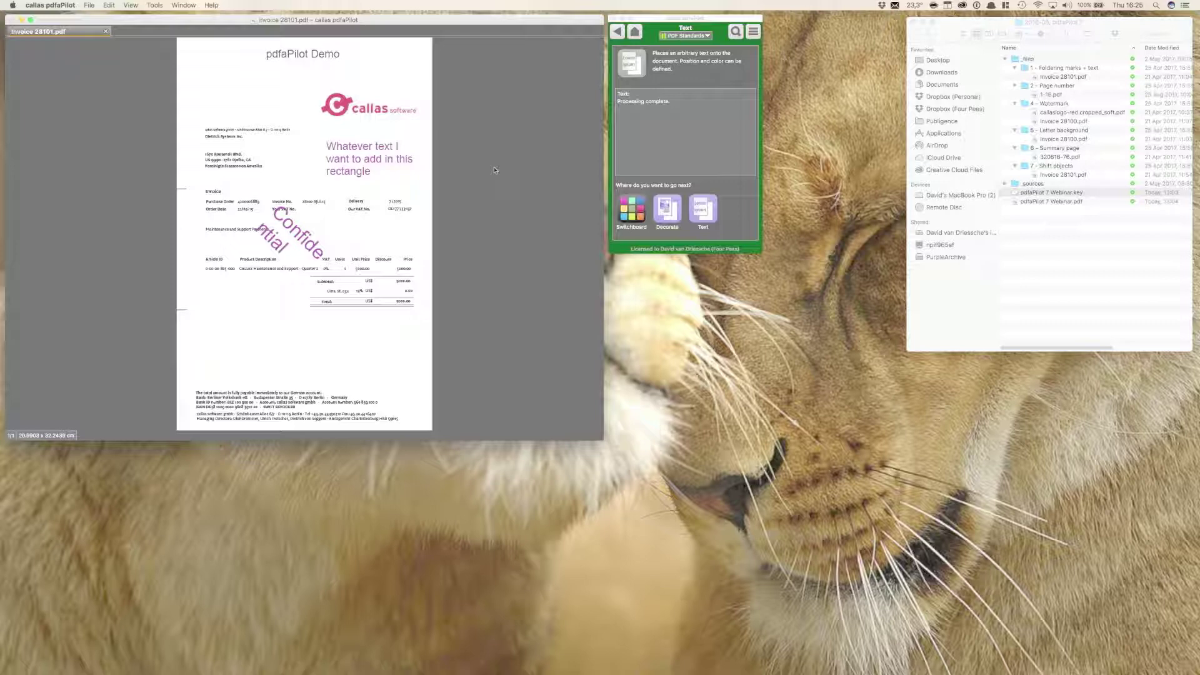
pyautogui.click(617, 31)
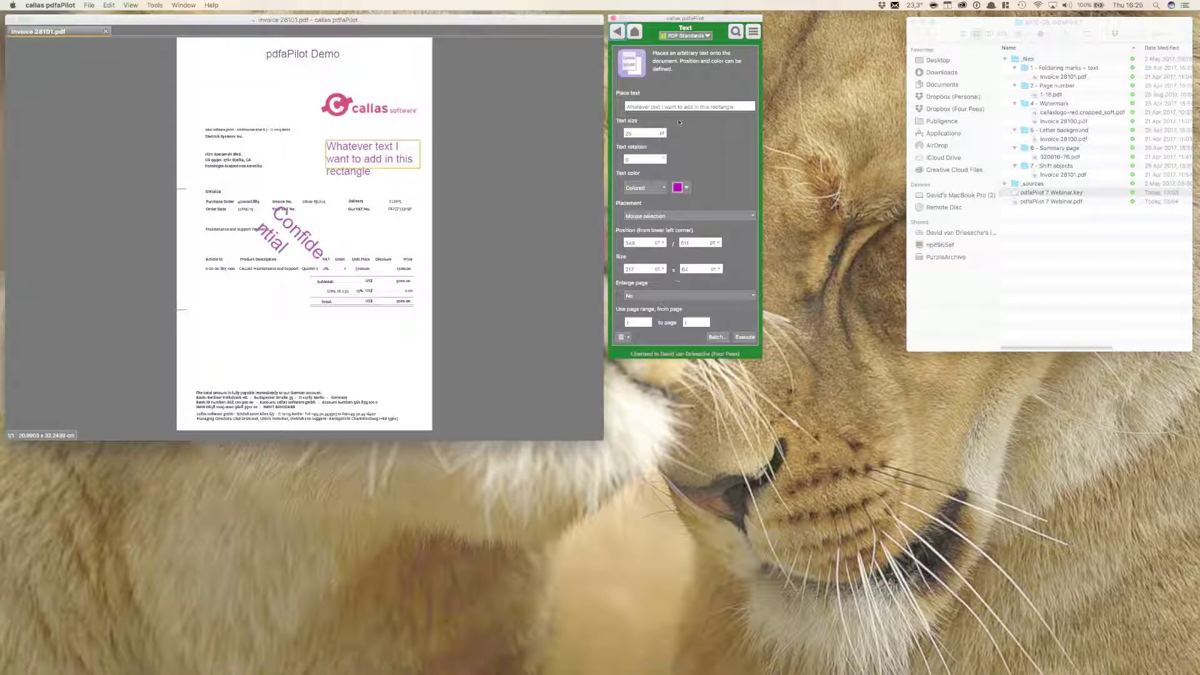
# Leave the text placement unchanged, return to Decorate, and close Invoice 28101.pdf.
pyautogui.click(661, 214)
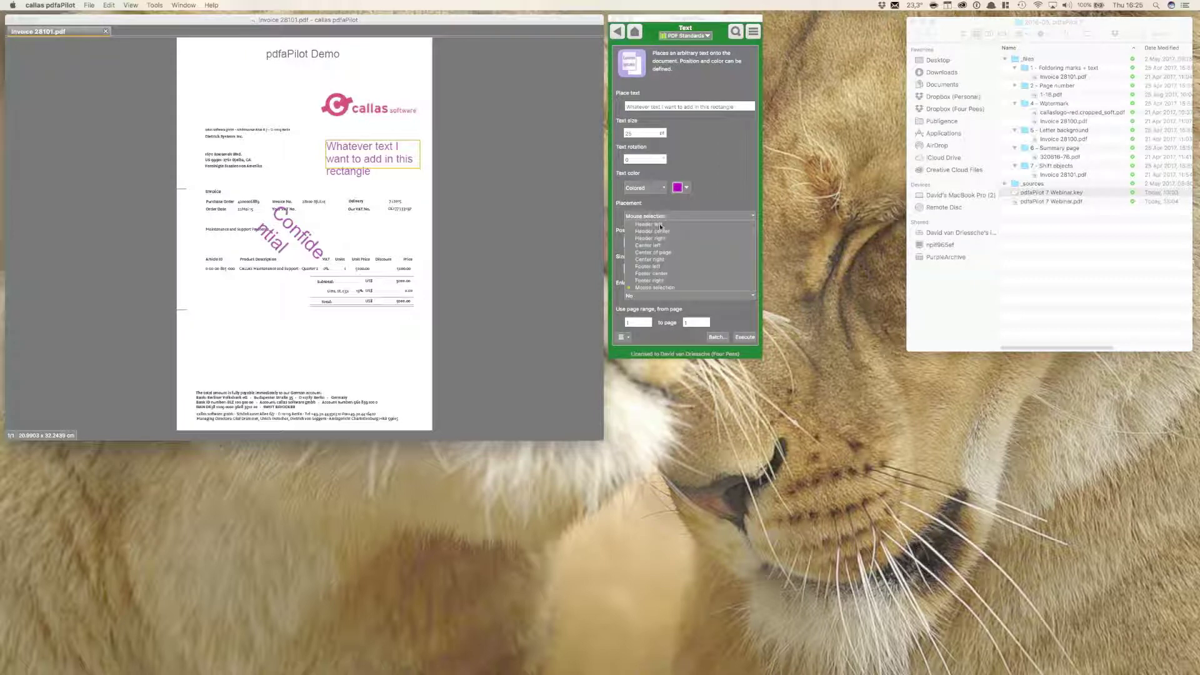
pyautogui.click(668, 266)
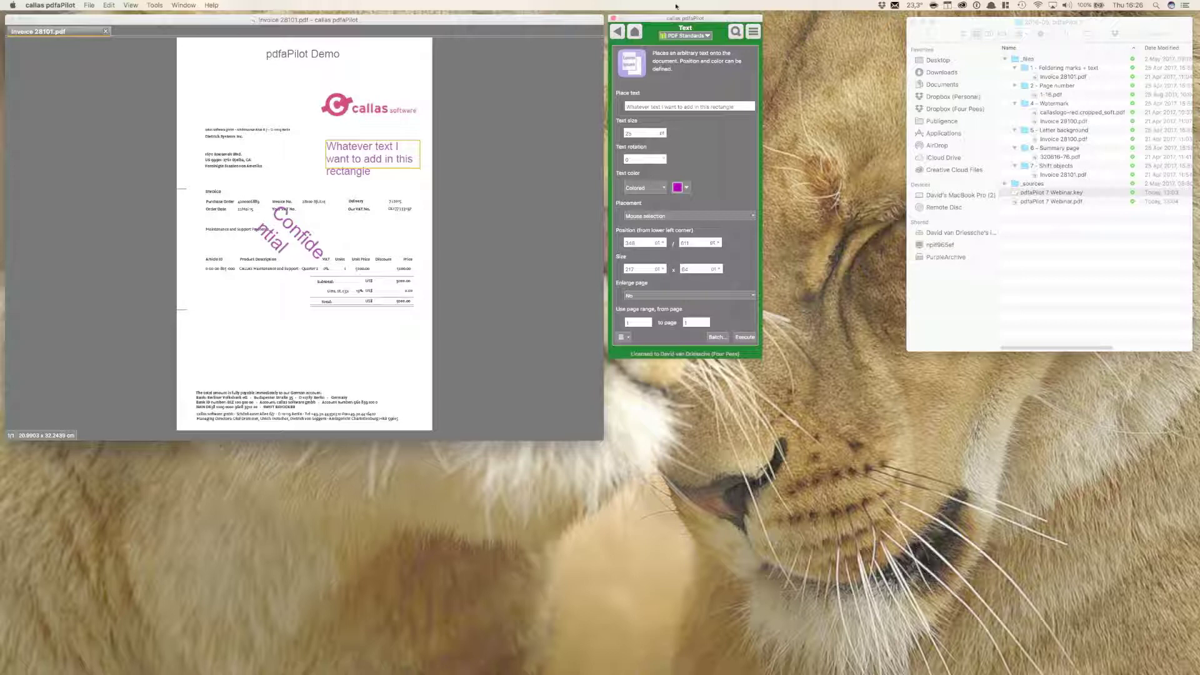
pyautogui.click(617, 31)
pyautogui.click(103, 48)
pyautogui.click(107, 31)
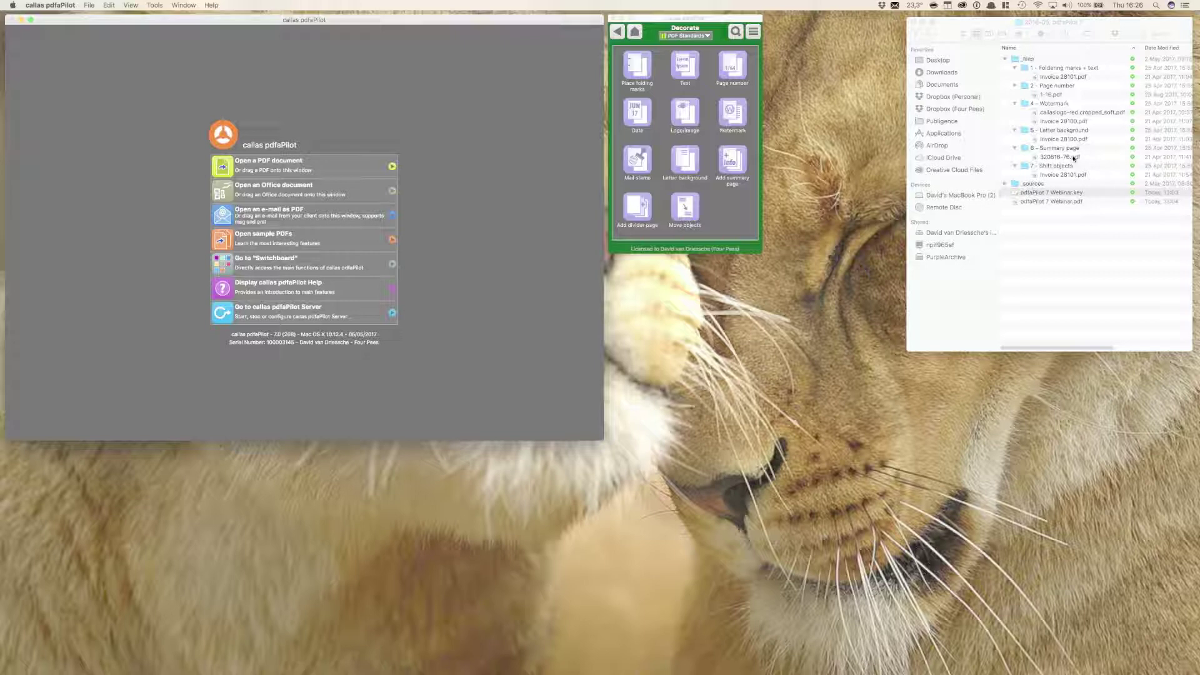
# Open 1-16.pdf from Finder, look at the Date tool, and return to the Decorate grid.
pyautogui.doubleClick(1051, 95)
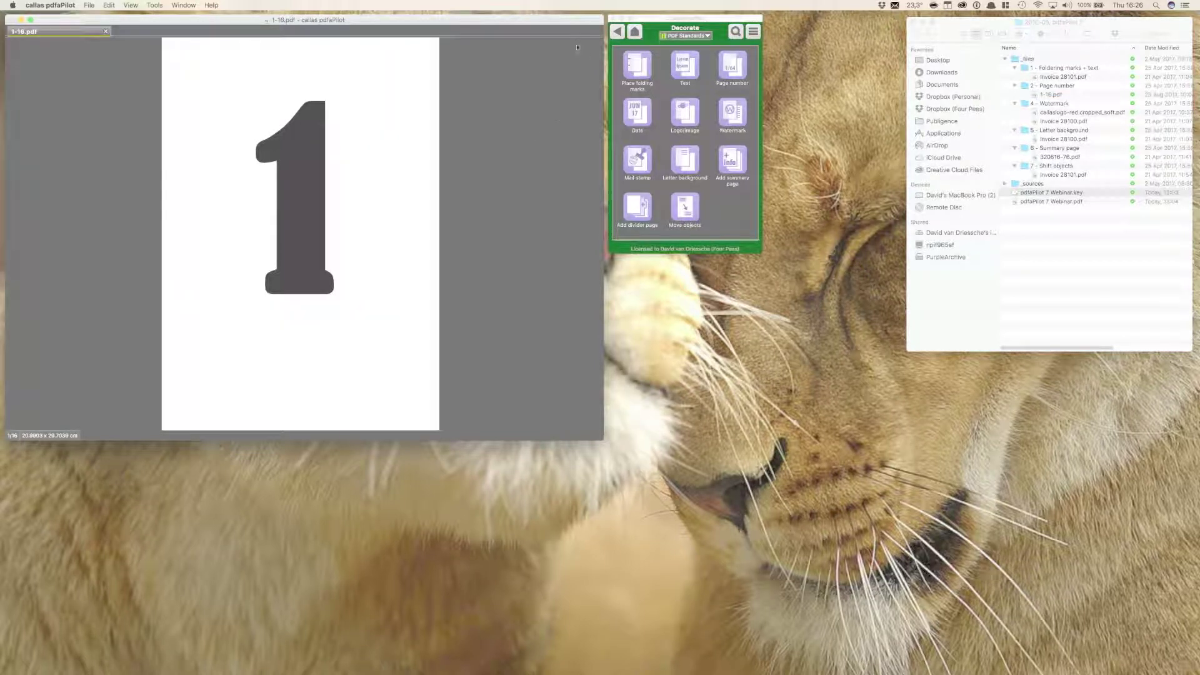
pyautogui.click(635, 116)
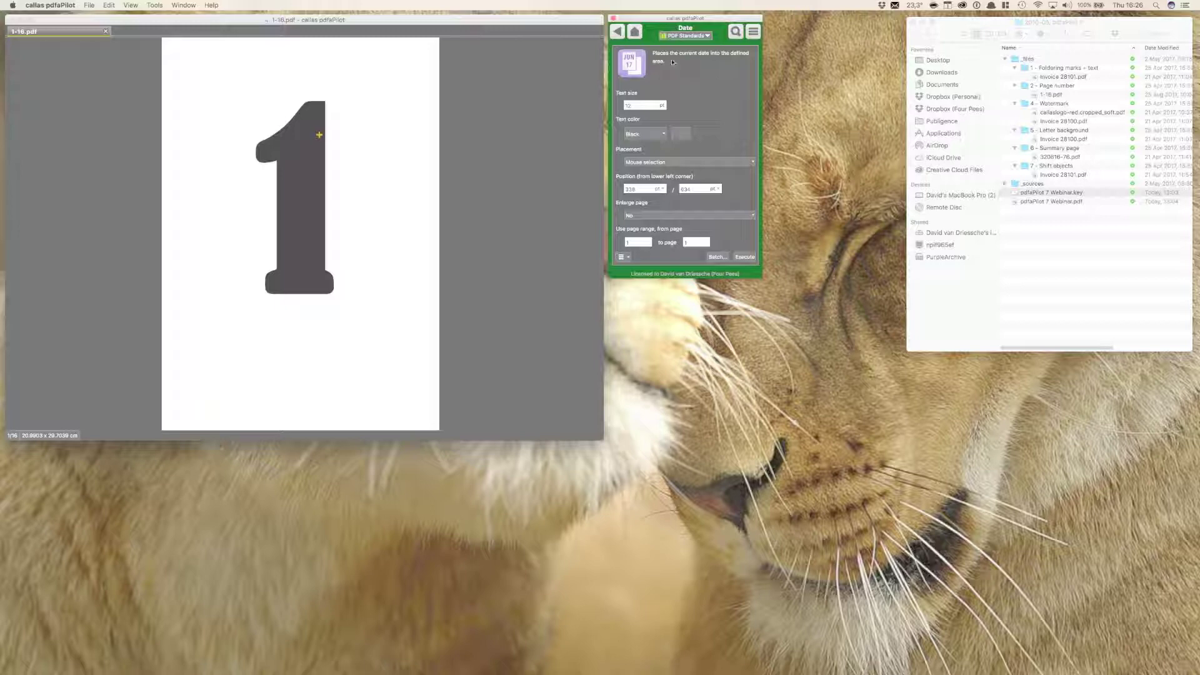
pyautogui.click(617, 32)
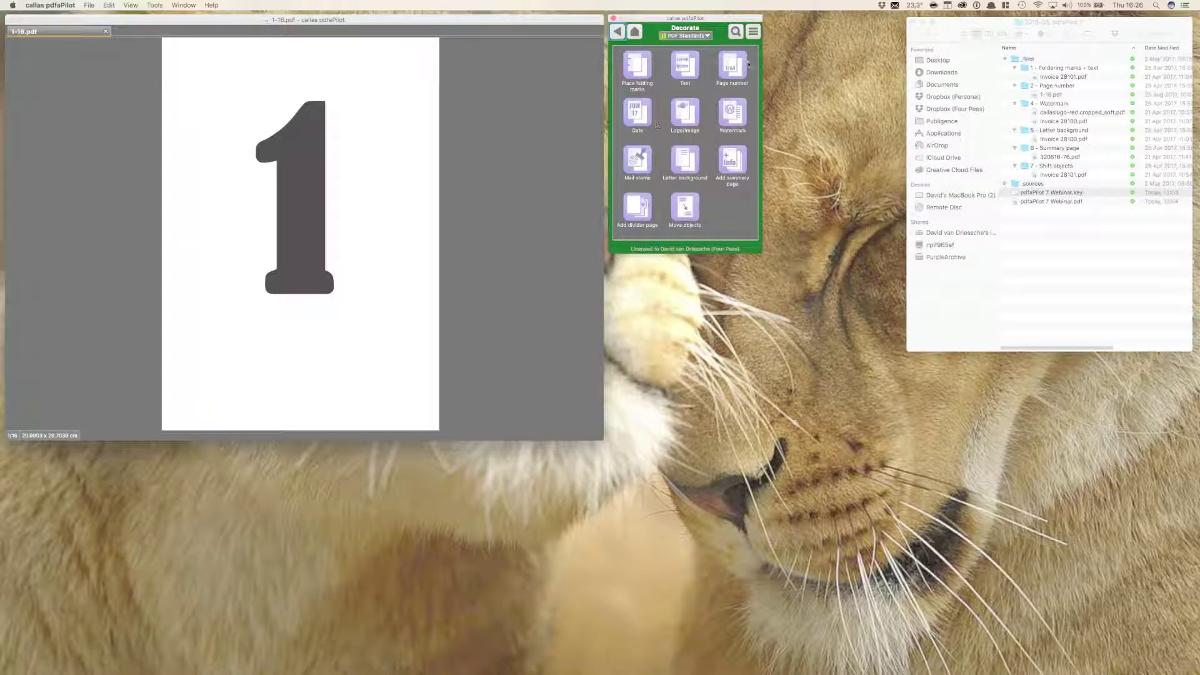
# Stamp page numbers with page total, centred in the footer, adjusting the last page of the range.
pyautogui.click(740, 65)
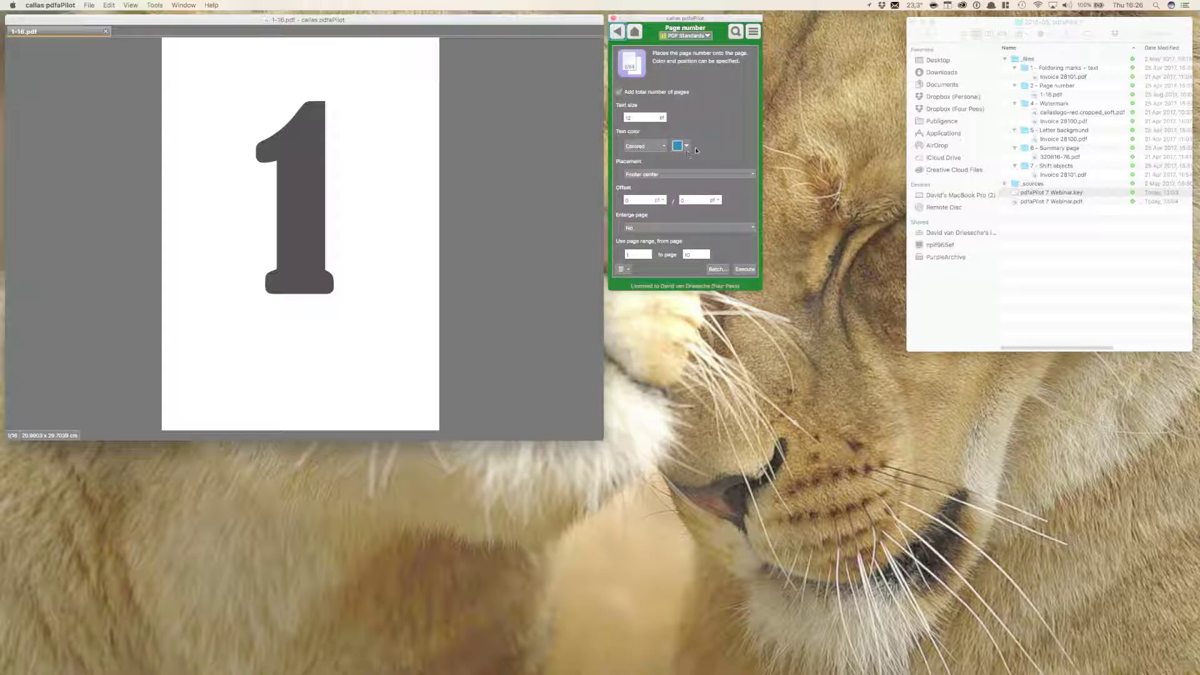
pyautogui.click(641, 117)
pyautogui.click(677, 146)
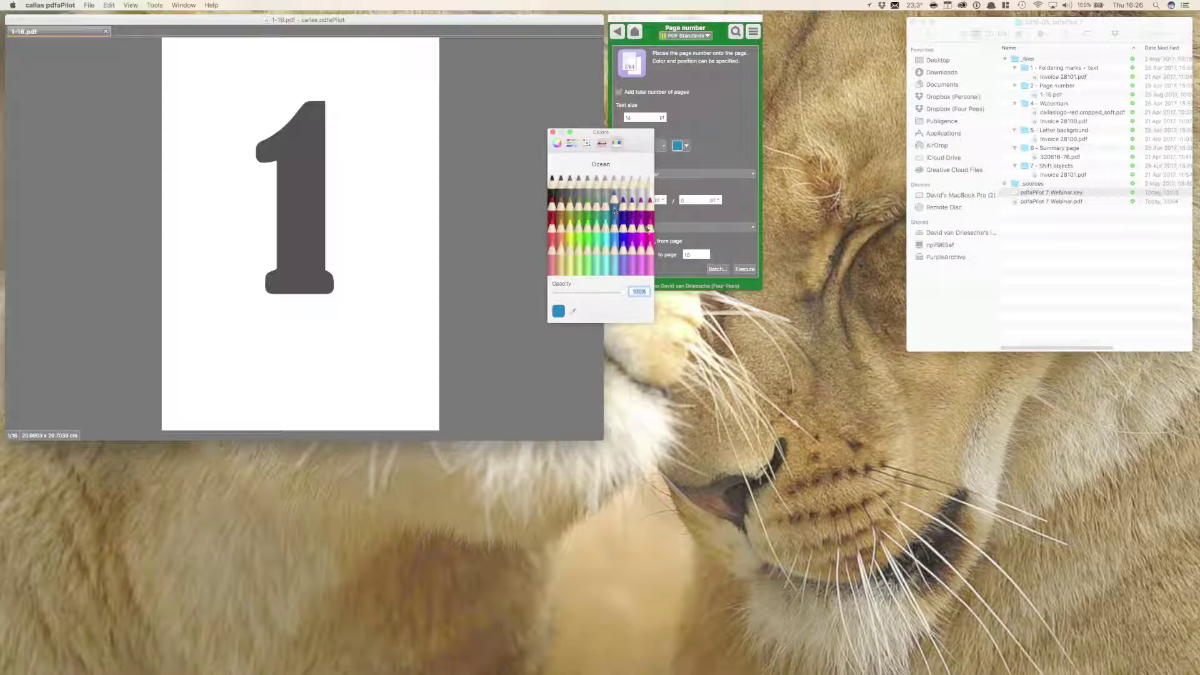
pyautogui.click(553, 132)
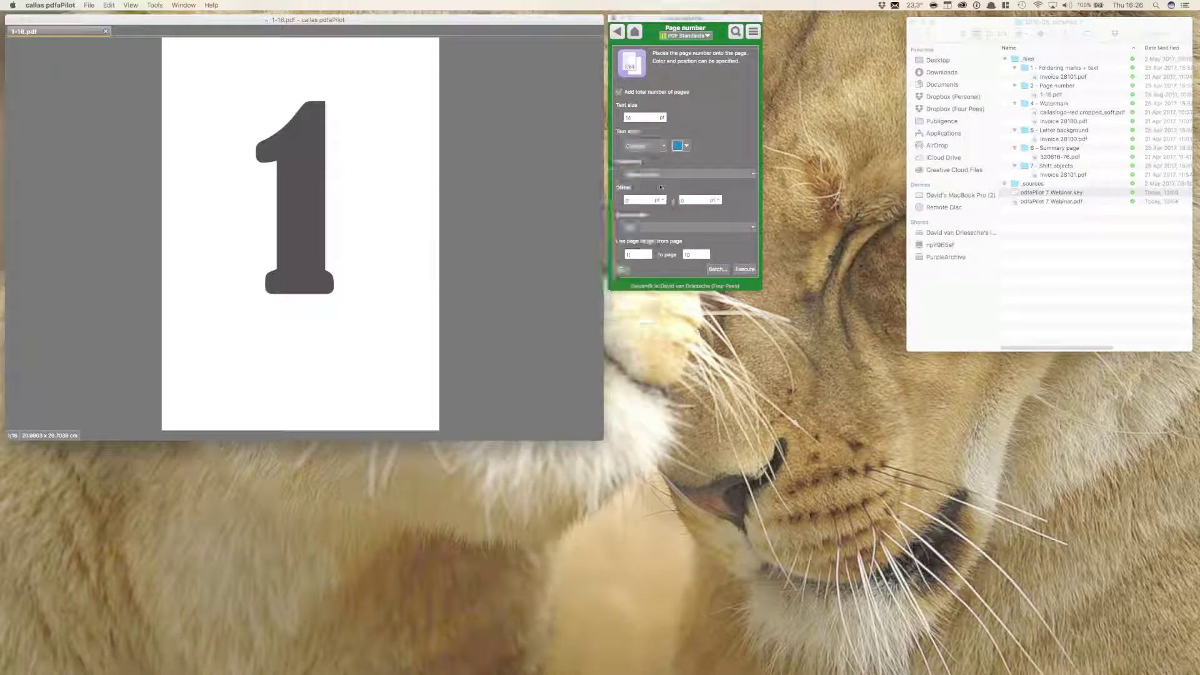
pyautogui.click(659, 175)
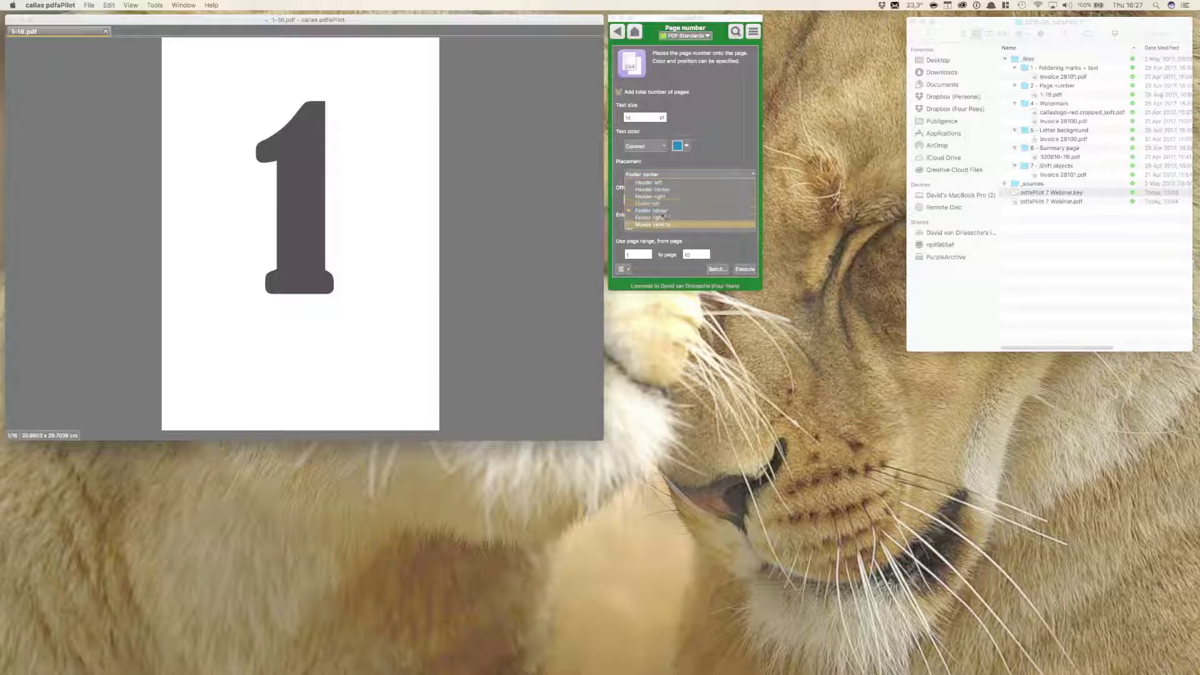
pyautogui.click(690, 210)
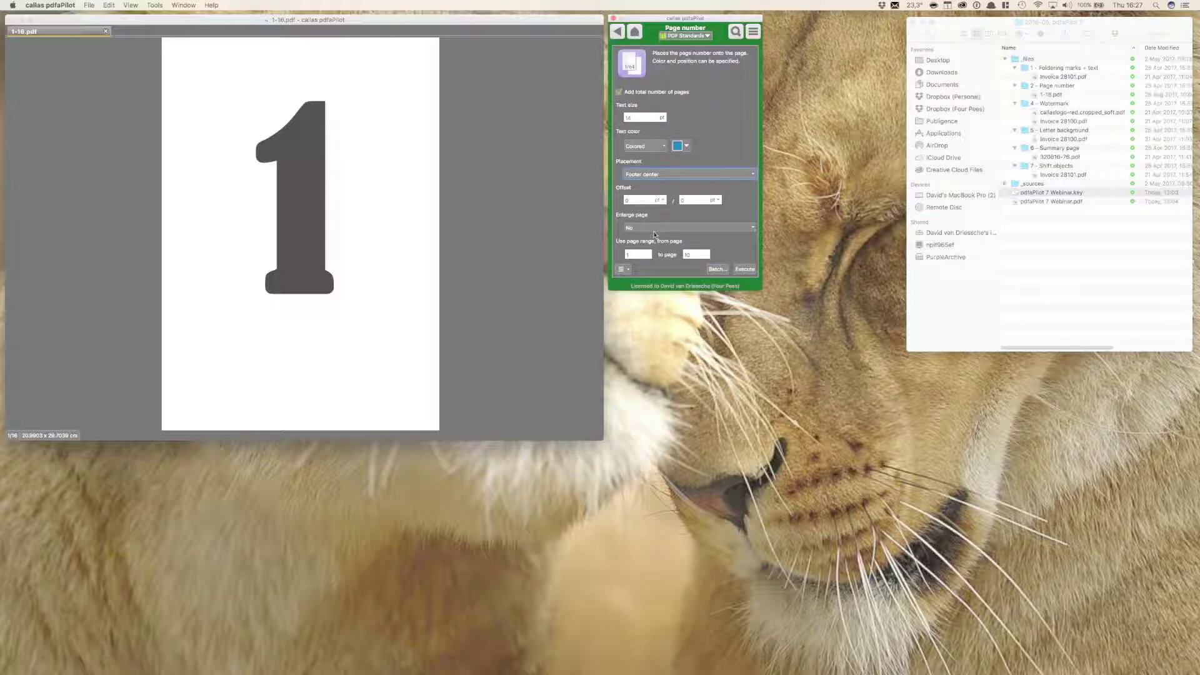
pyautogui.click(695, 255)
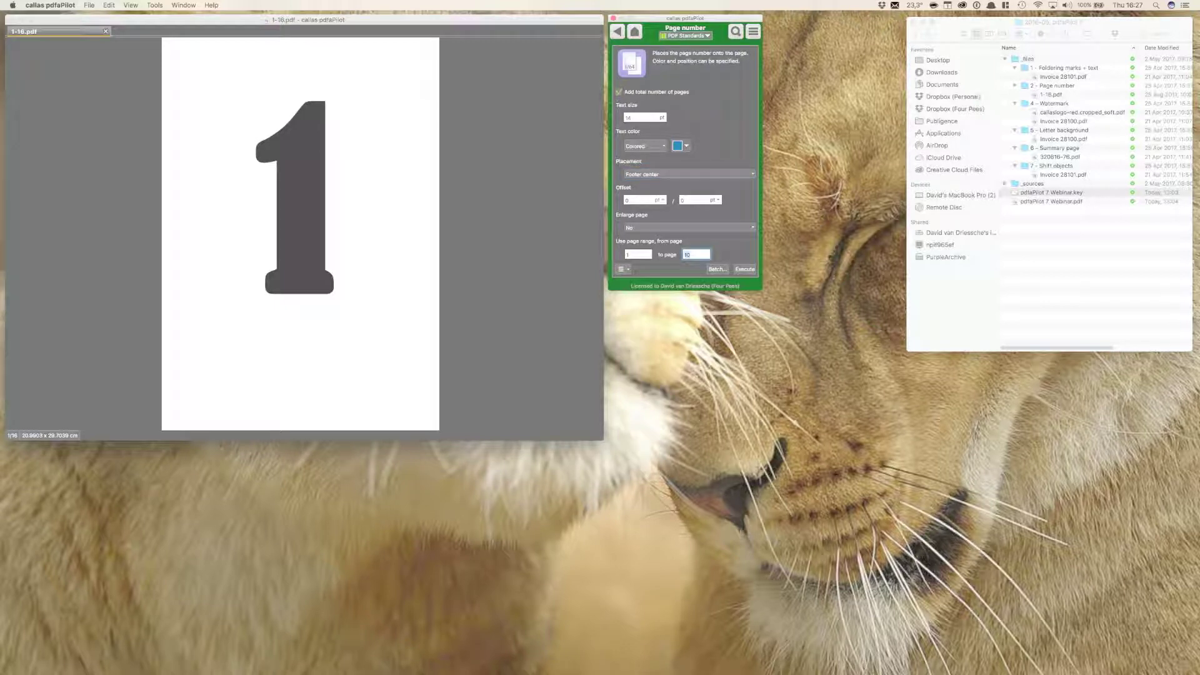
pyautogui.doubleClick(694, 251)
pyautogui.click(743, 269)
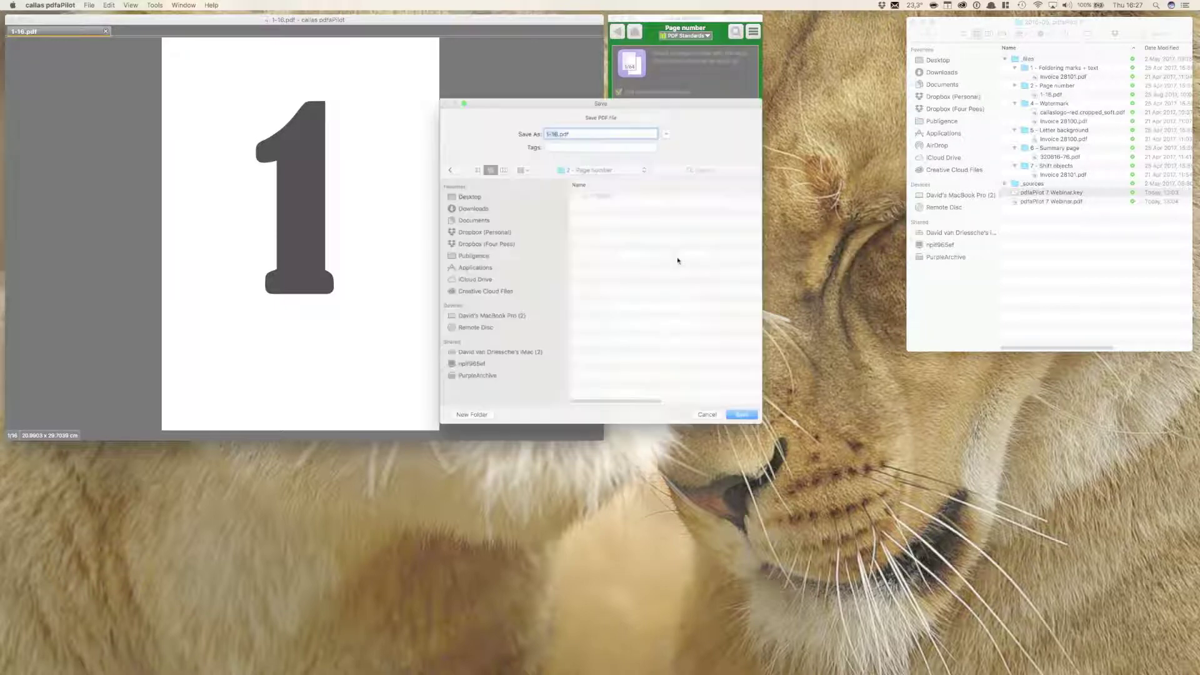
# Save 1-16.pdf to the Desktop and scroll its pages to check the centred 'n/16' footers.
pyautogui.click(478, 195)
pyautogui.press('Return')
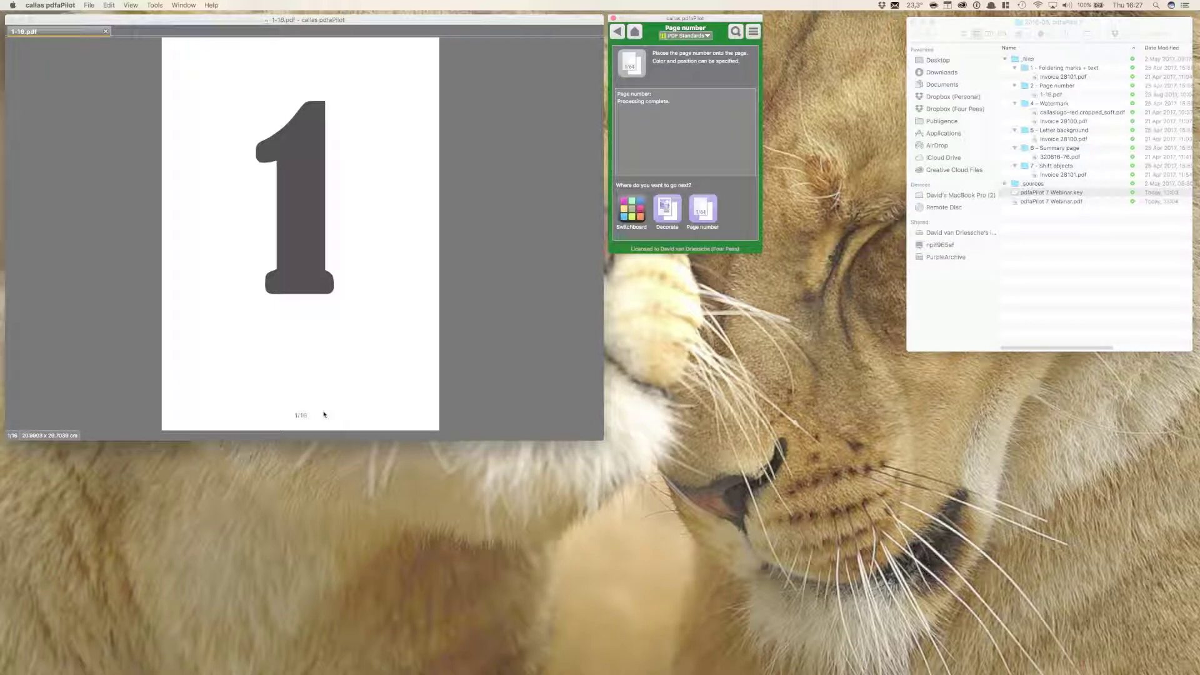
pyautogui.scroll(-4, 344, 400)
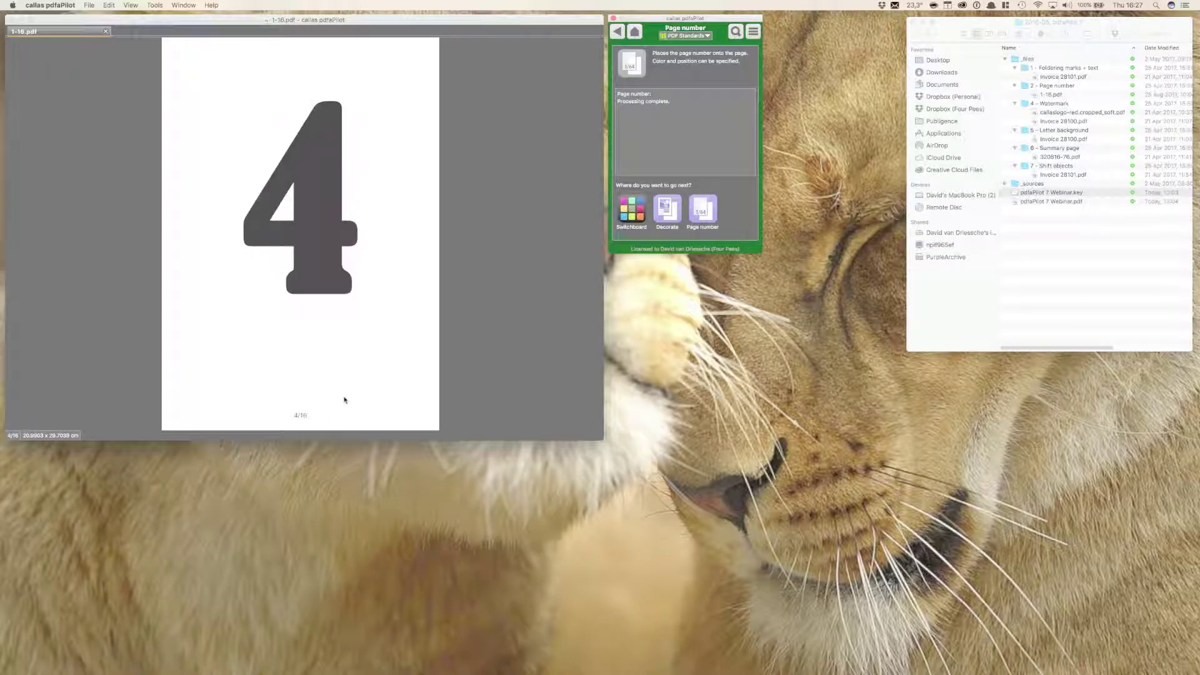
pyautogui.scroll(-3, 344, 400)
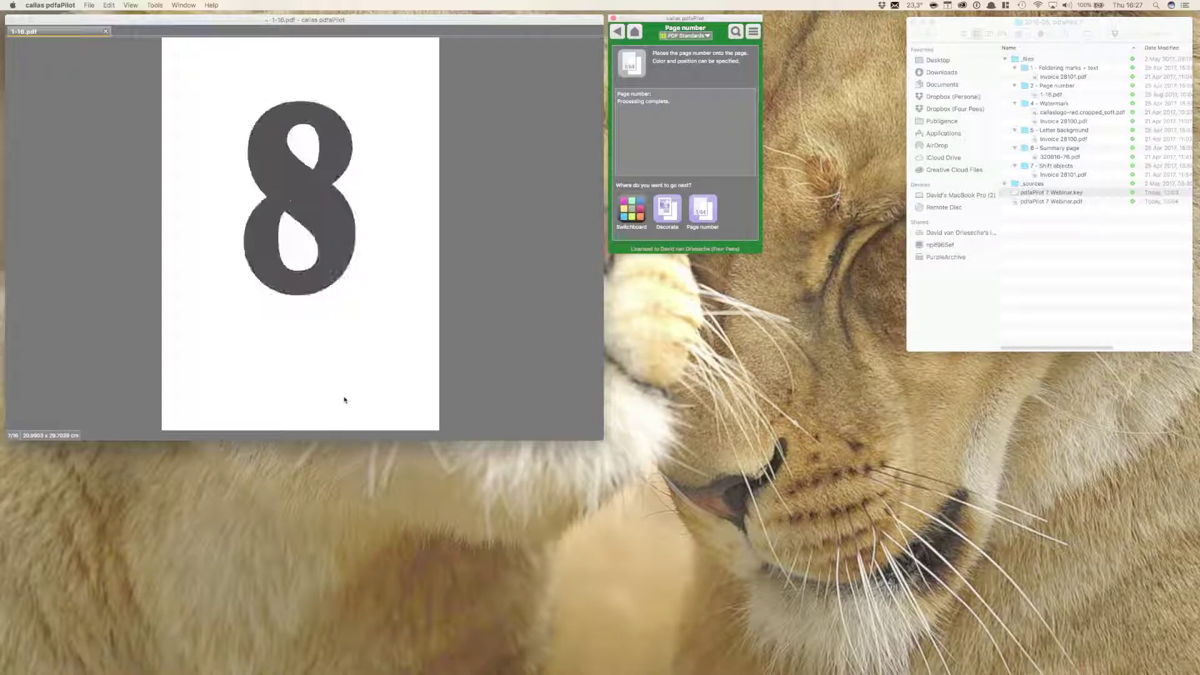
pyautogui.scroll(1, 343, 400)
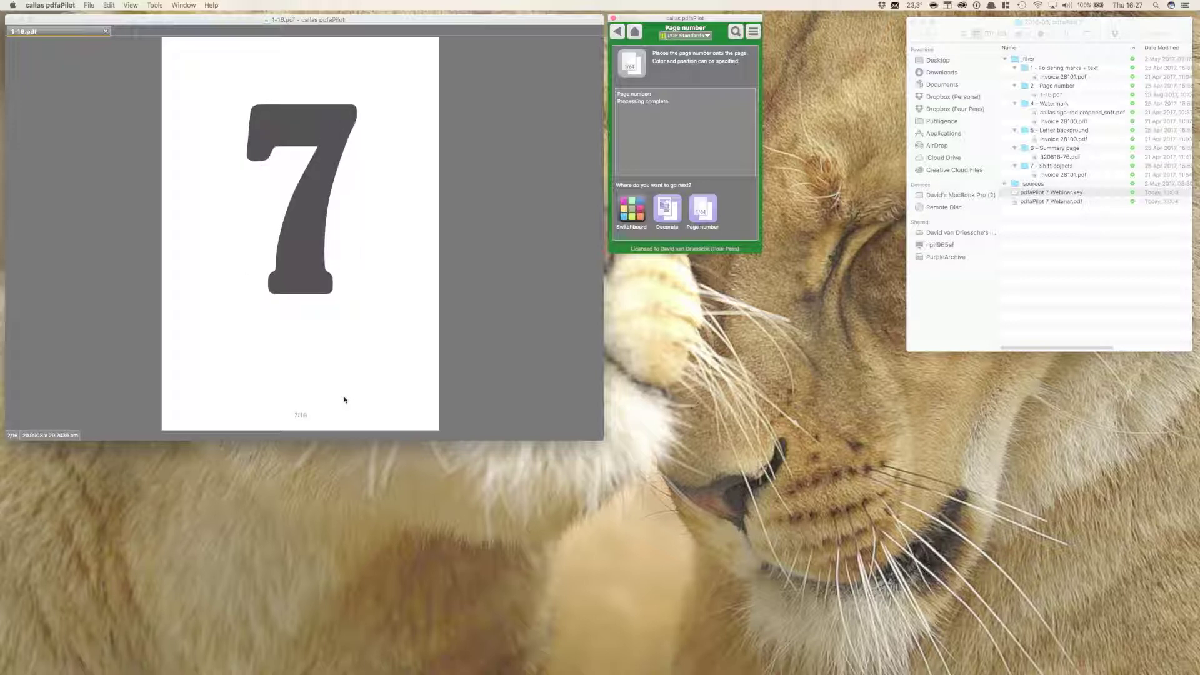
pyautogui.scroll(6, 344, 400)
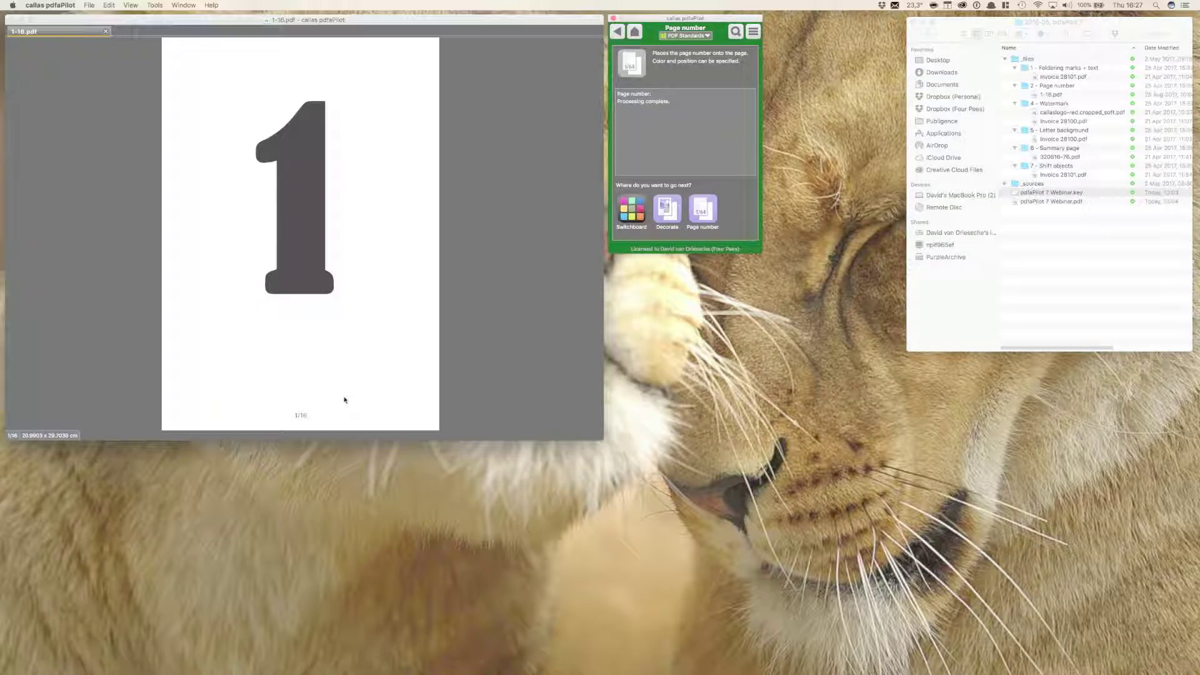
pyautogui.scroll(-2, 344, 400)
pyautogui.scroll(-9, 344, 400)
pyautogui.scroll(11, 344, 400)
pyautogui.click(618, 31)
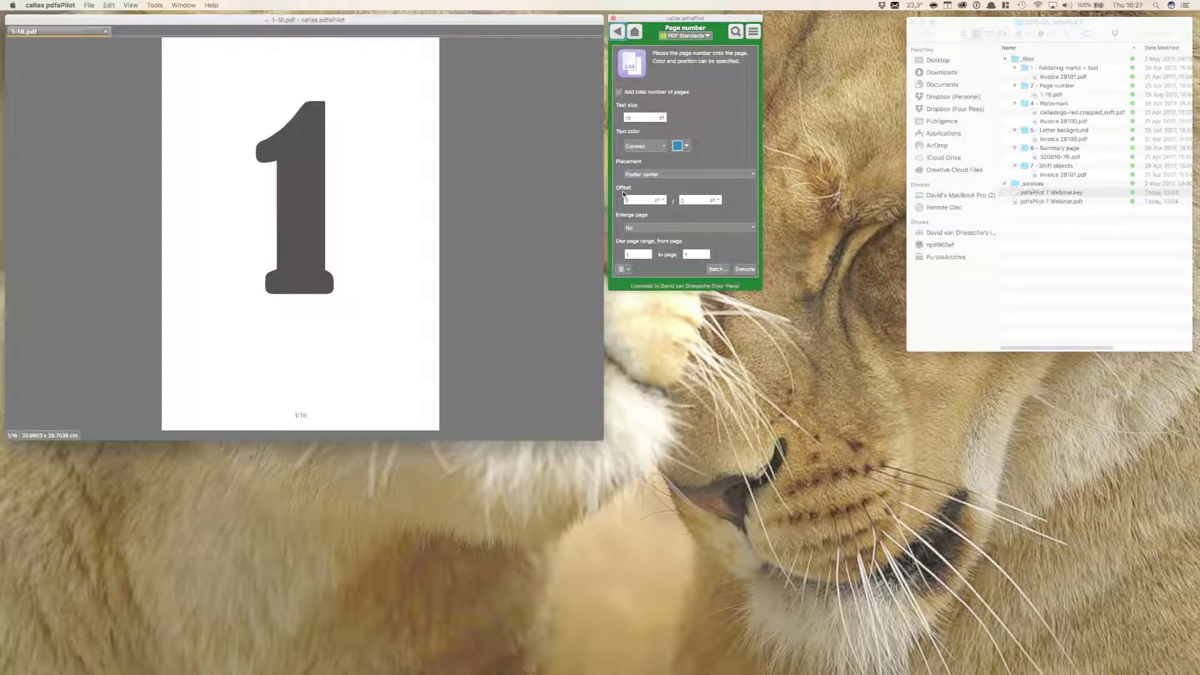
# Close 1-16.pdf, choose Logo/Image under Decorate, and reopen Invoice 28101.pdf.
pyautogui.click(105, 32)
pyautogui.click(618, 32)
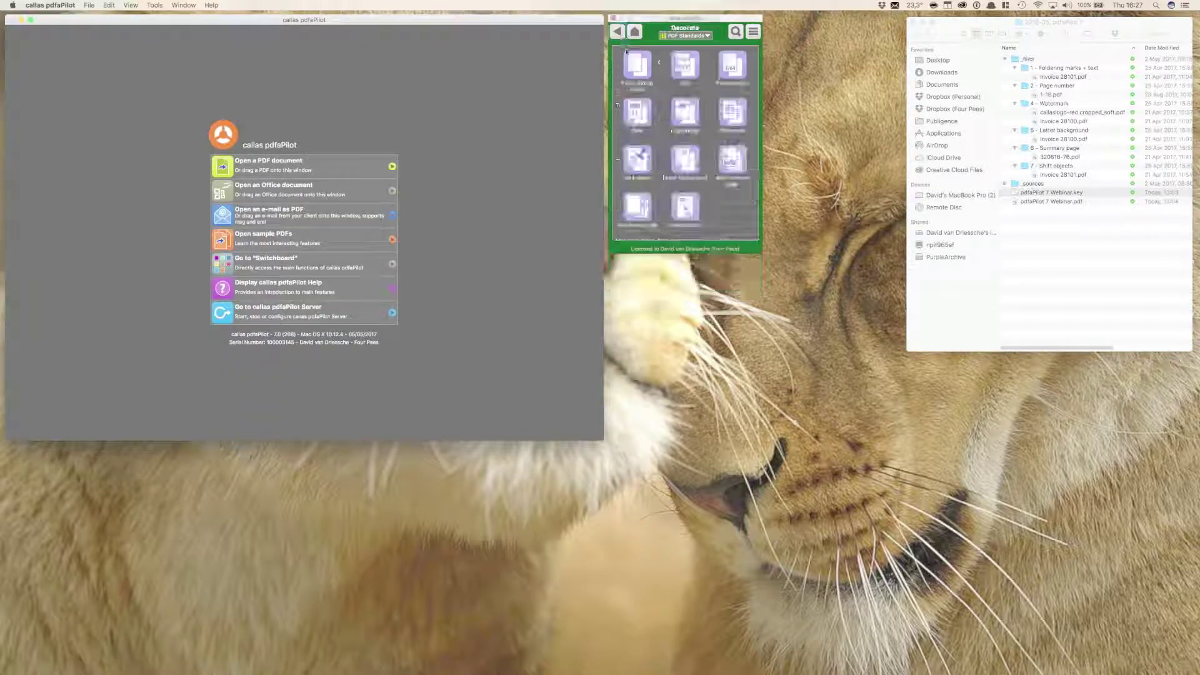
pyautogui.click(693, 112)
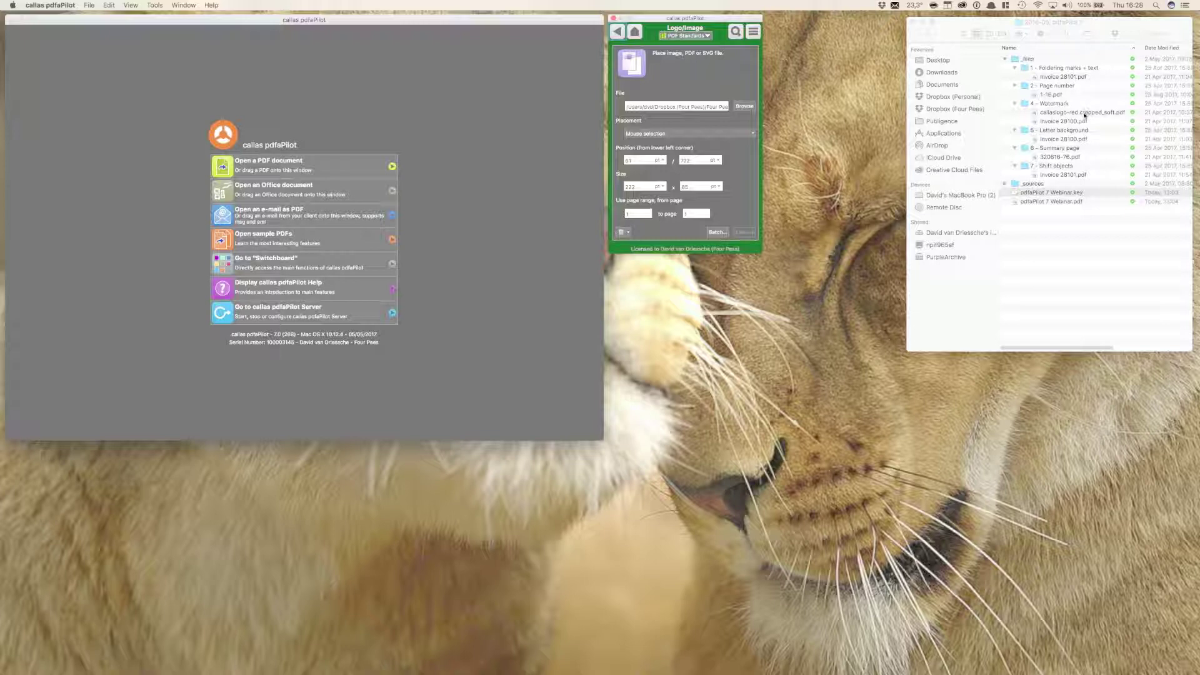
pyautogui.doubleClick(1070, 77)
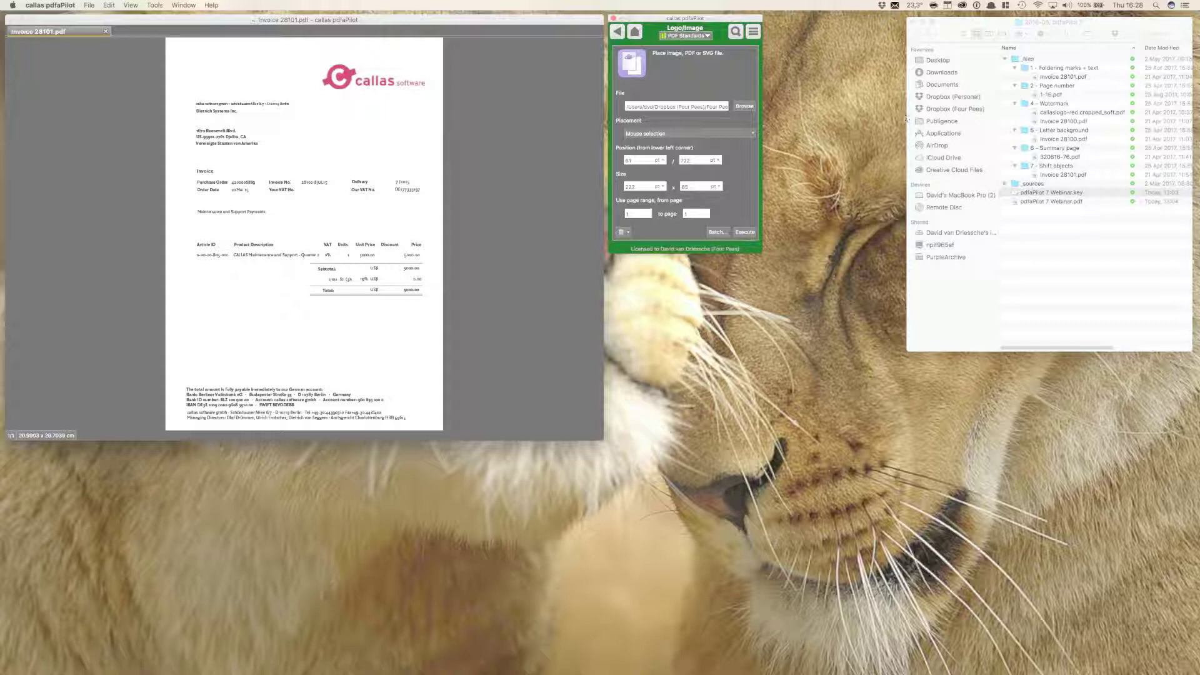
# Choose callaslogo-red.cropped_soft.pdf as the logo image file.
pyautogui.click(744, 106)
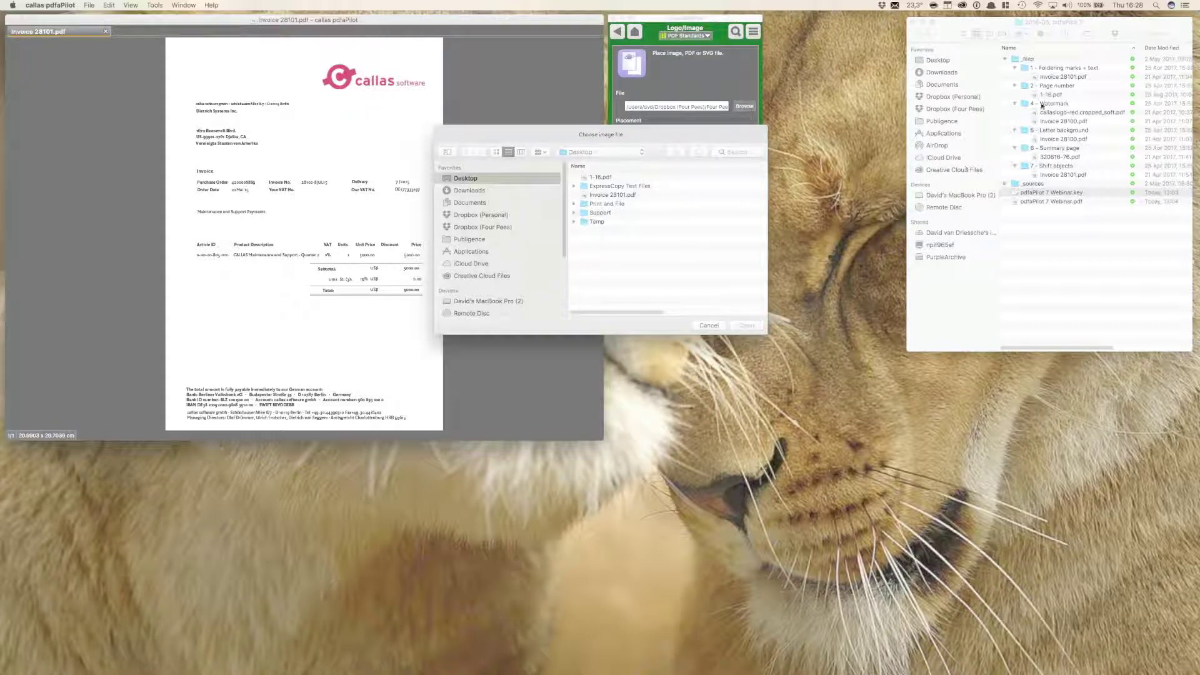
pyautogui.moveTo(1082, 112); pyautogui.dragTo(657, 236)
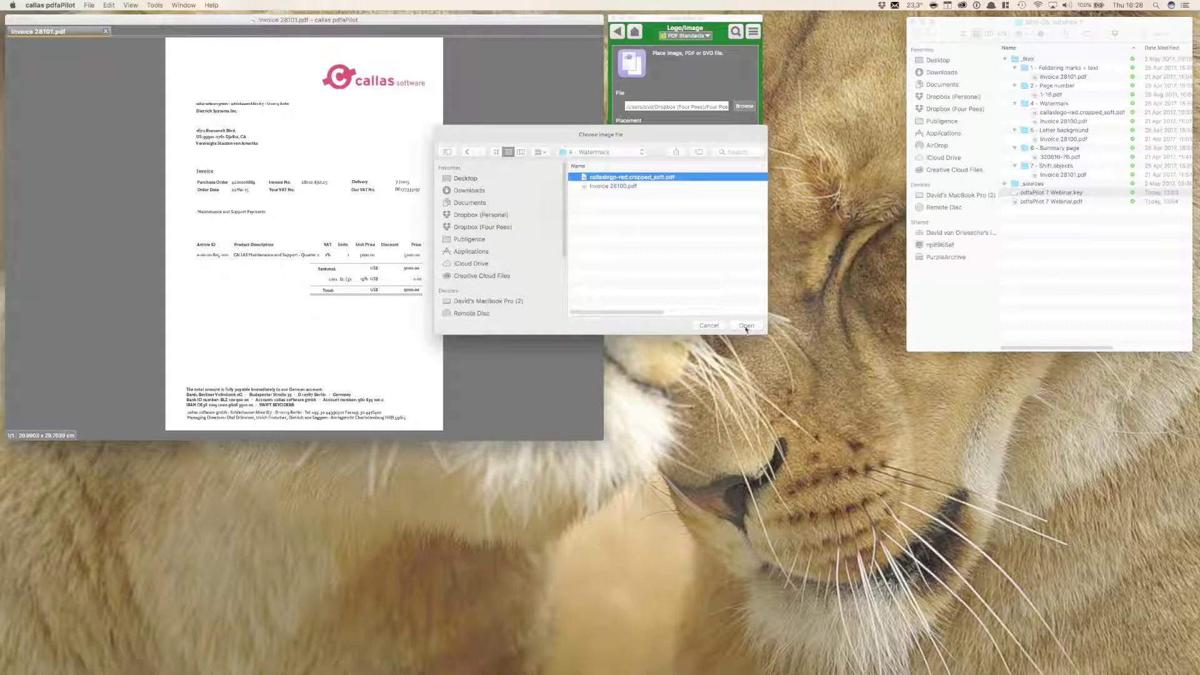
pyautogui.press('Return')
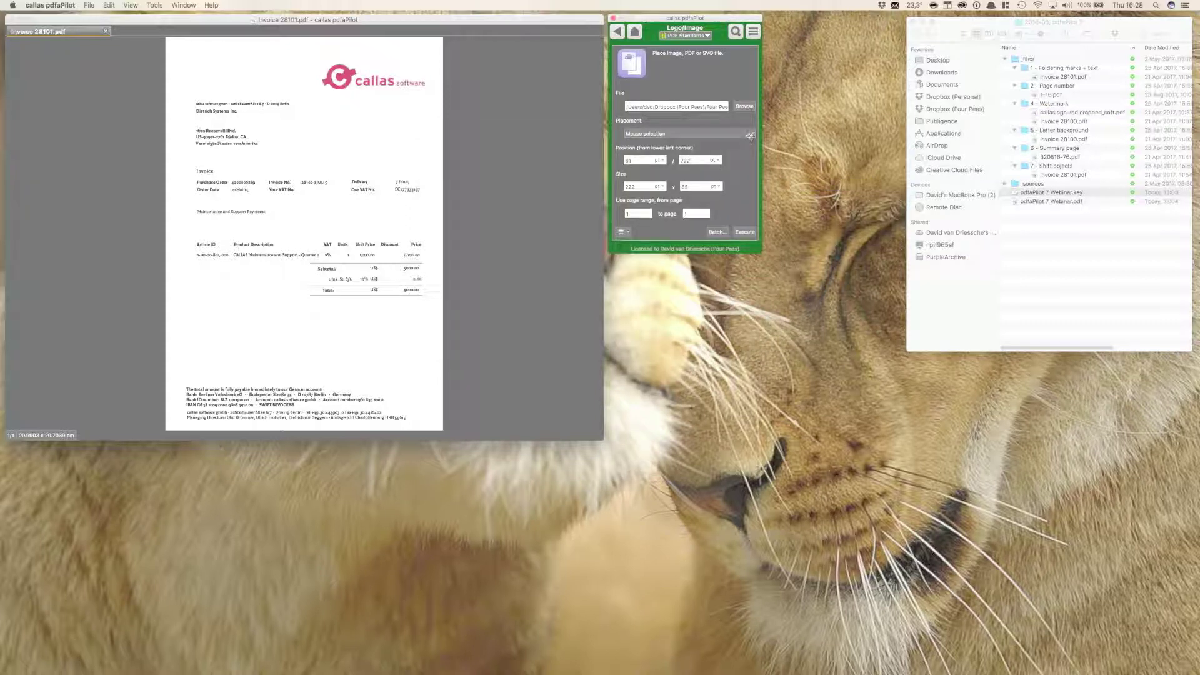
# Place the logo at Header left with size width 0 and height 0.
pyautogui.click(671, 133)
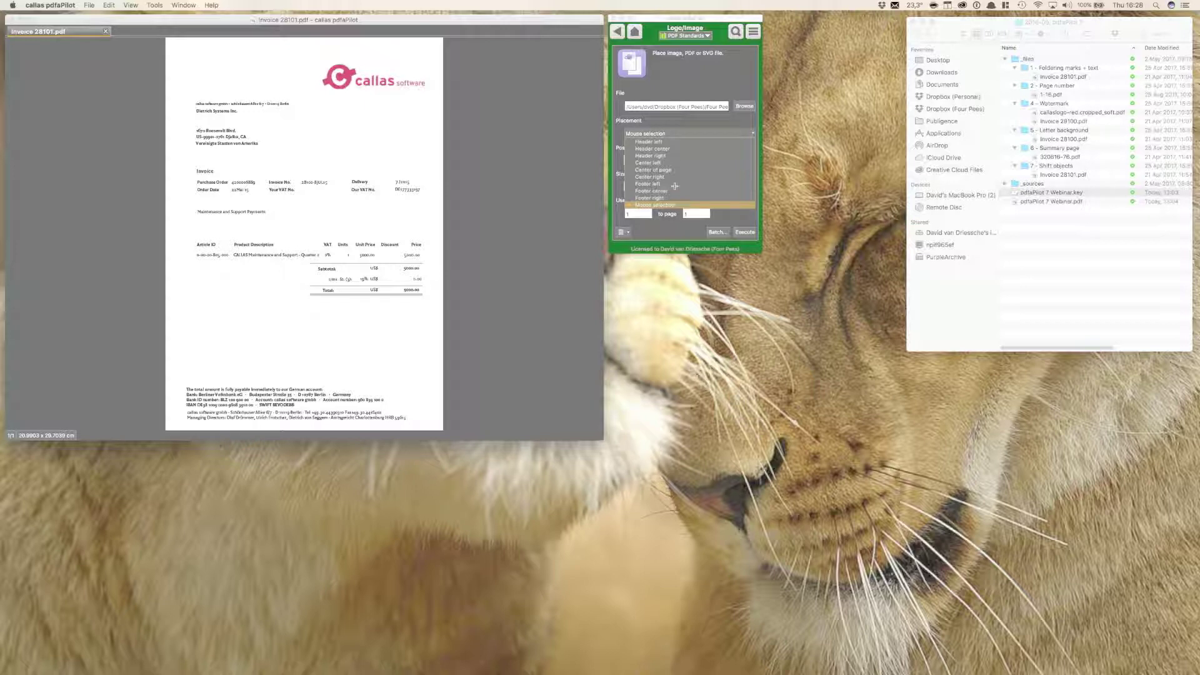
pyautogui.click(650, 142)
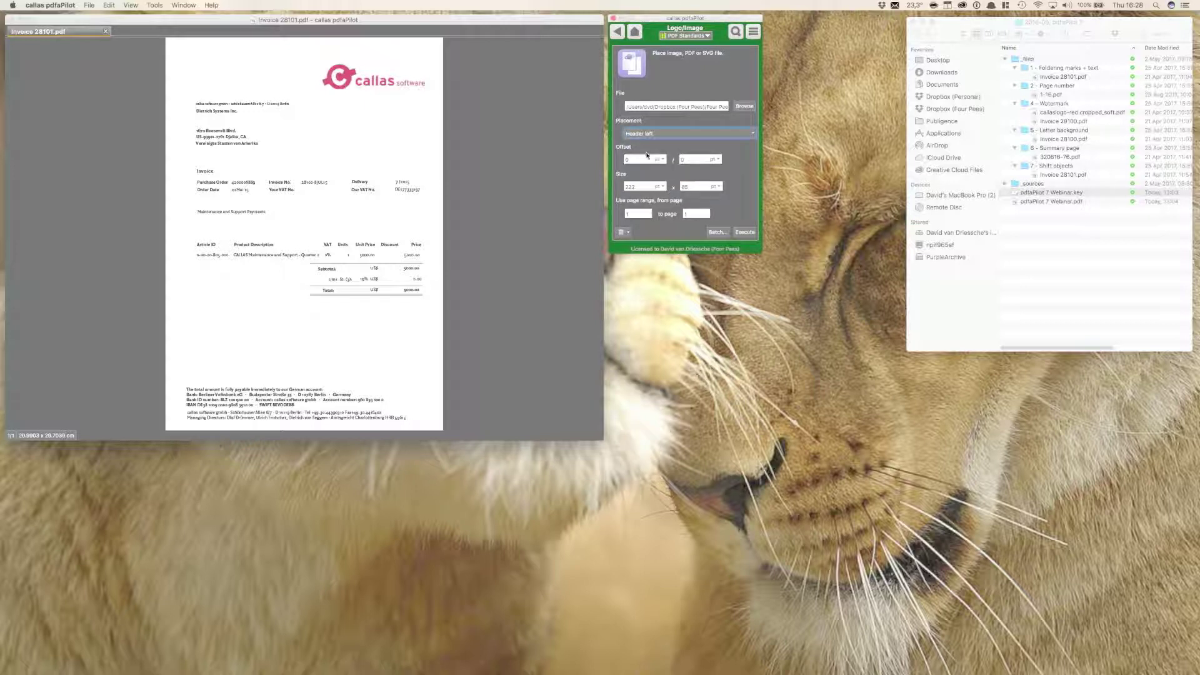
pyautogui.doubleClick(640, 188)
pyautogui.write('0')
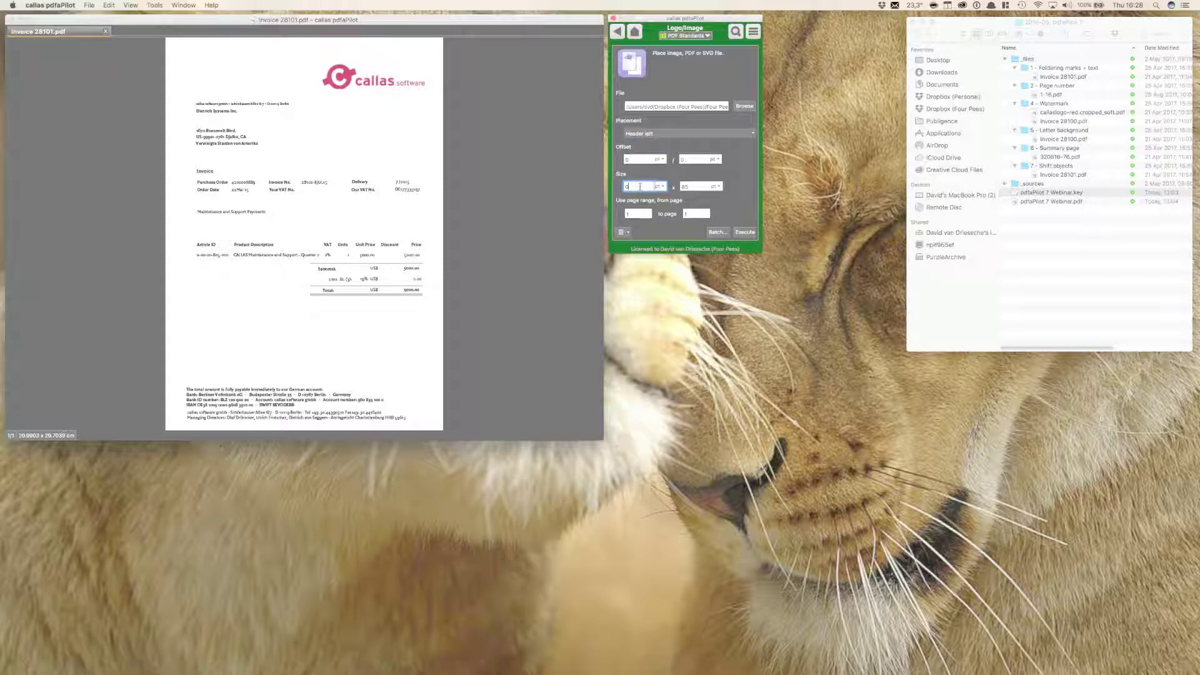
pyautogui.press('Tab')
pyautogui.write('0')
pyautogui.press('Tab')
# Preview the faded callaslogo-red.cropped_soft.pdf logo in Finder with Quick Look.
pyautogui.click(1107, 119)
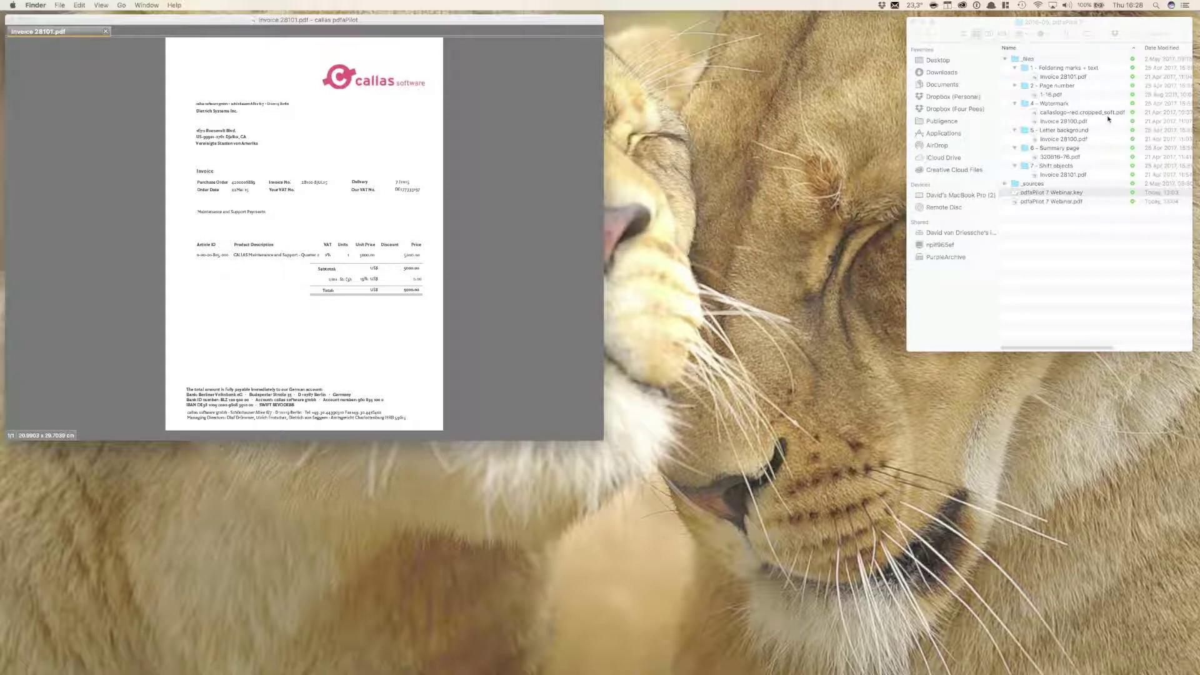
pyautogui.press('space')
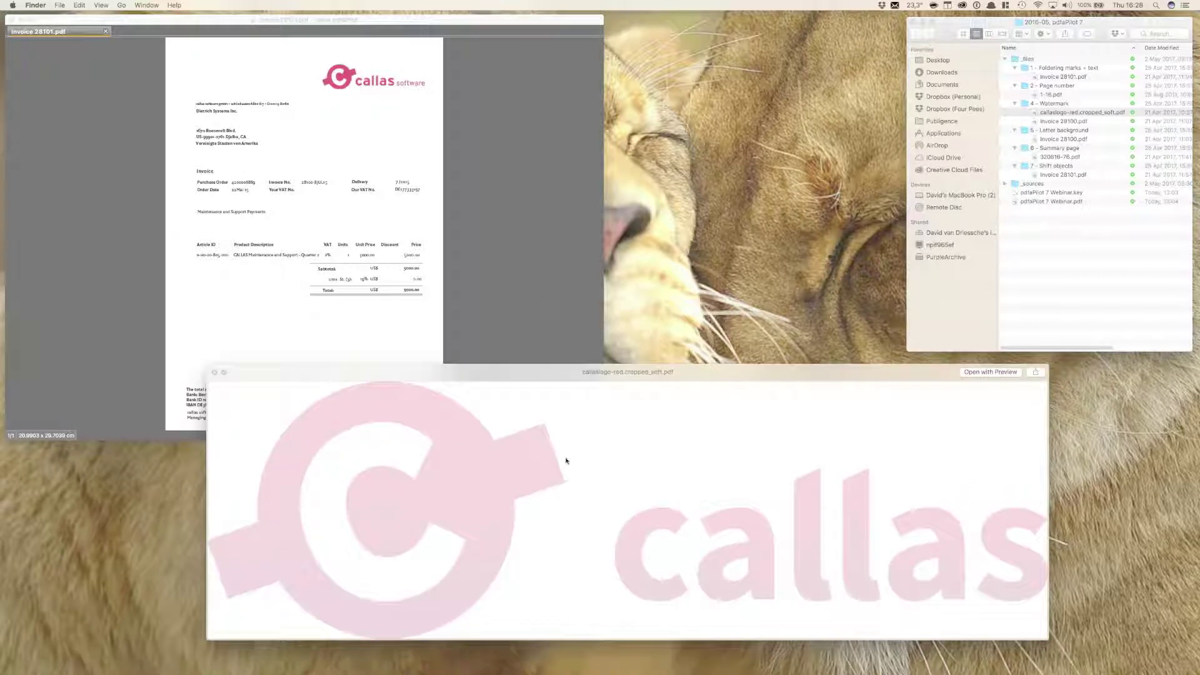
pyautogui.click(564, 295)
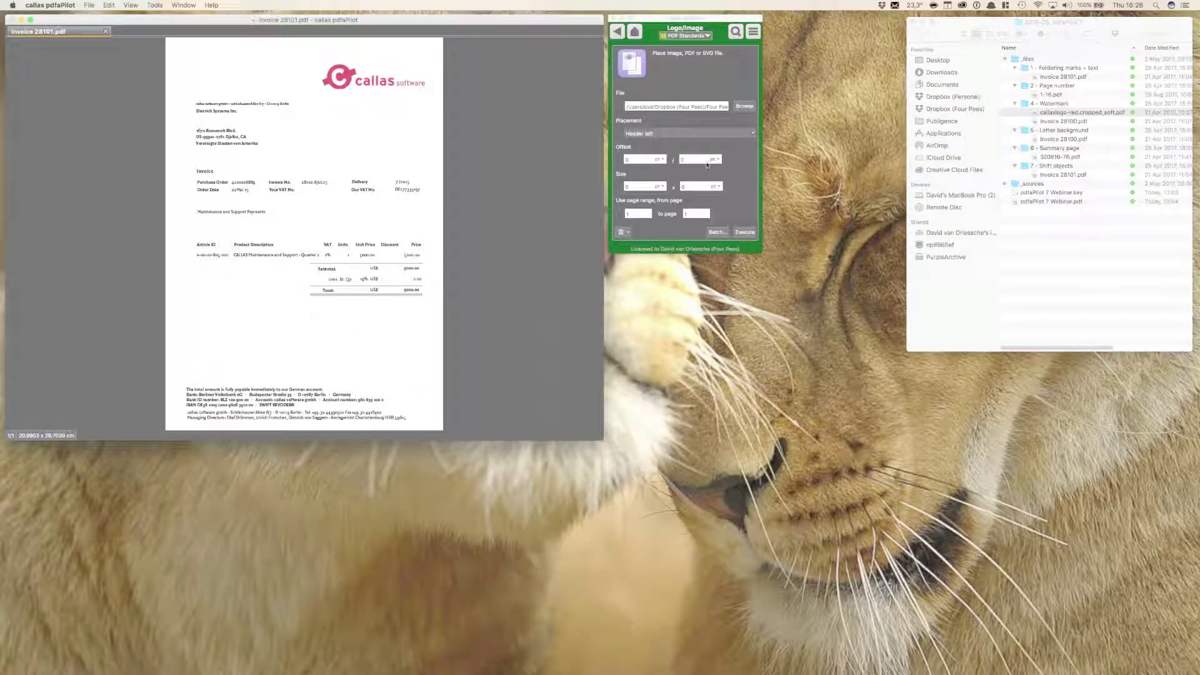
# Stamp the logo on Invoice 28101.pdf and save it over the Desktop copy.
pyautogui.click(745, 233)
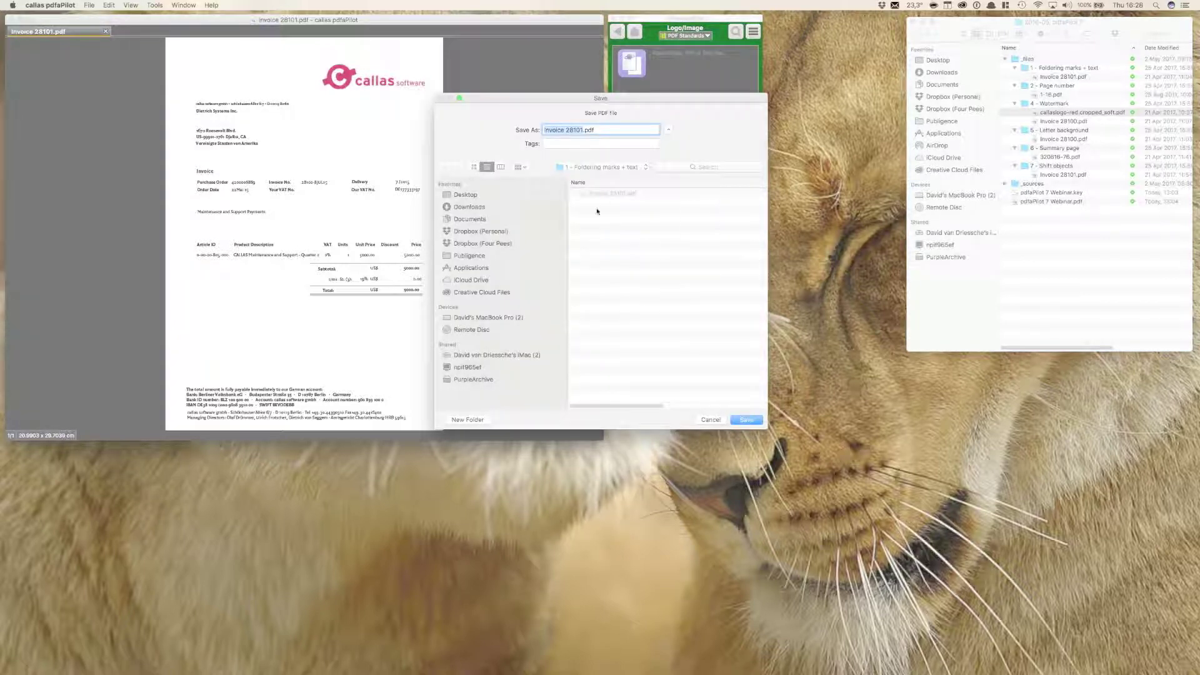
pyautogui.click(466, 195)
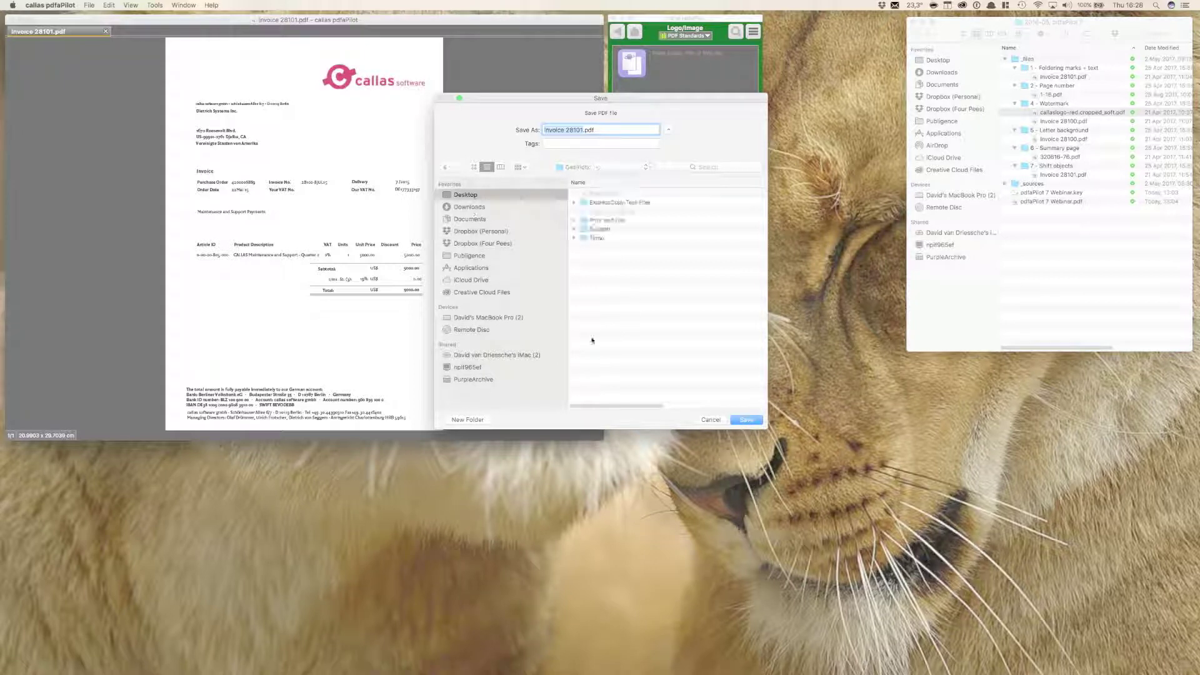
pyautogui.click(746, 422)
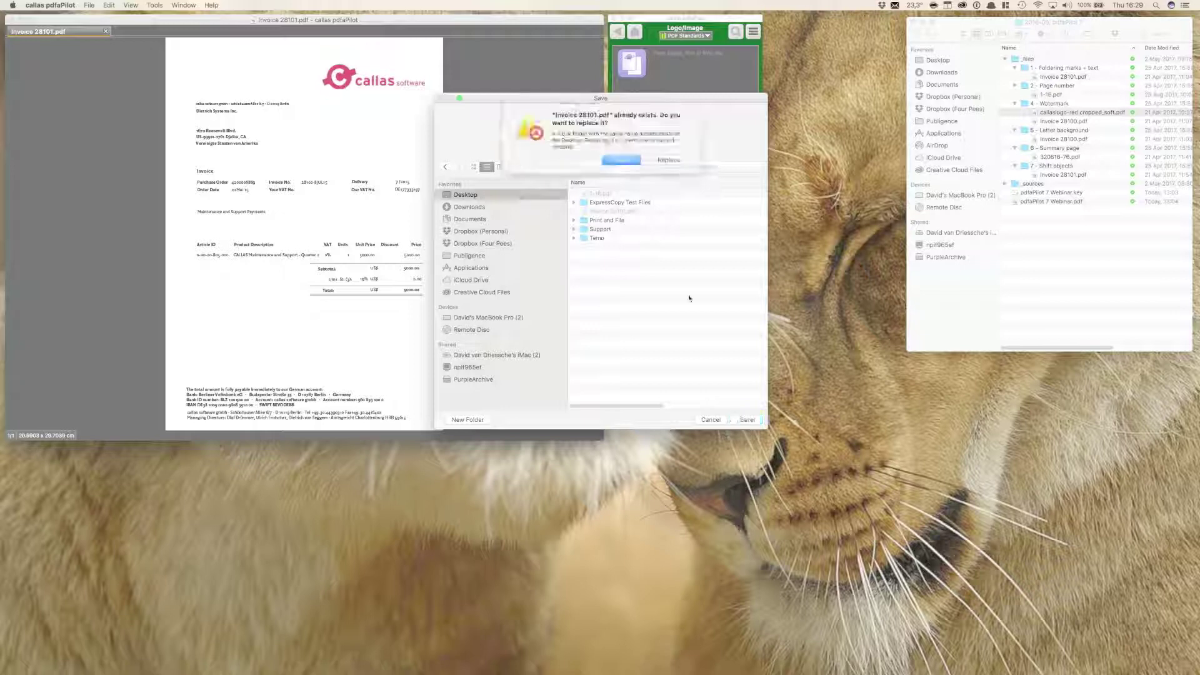
pyautogui.click(675, 163)
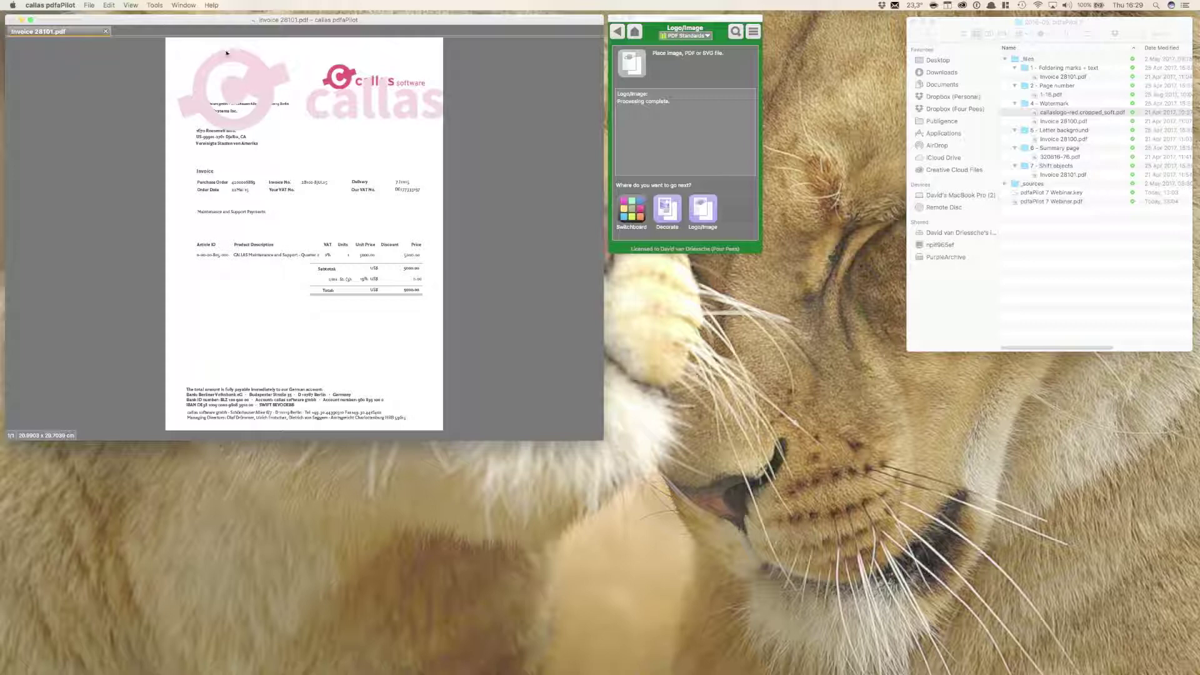
# Return to the Decorate tools and close Invoice 28101.pdf.
pyautogui.click(619, 35)
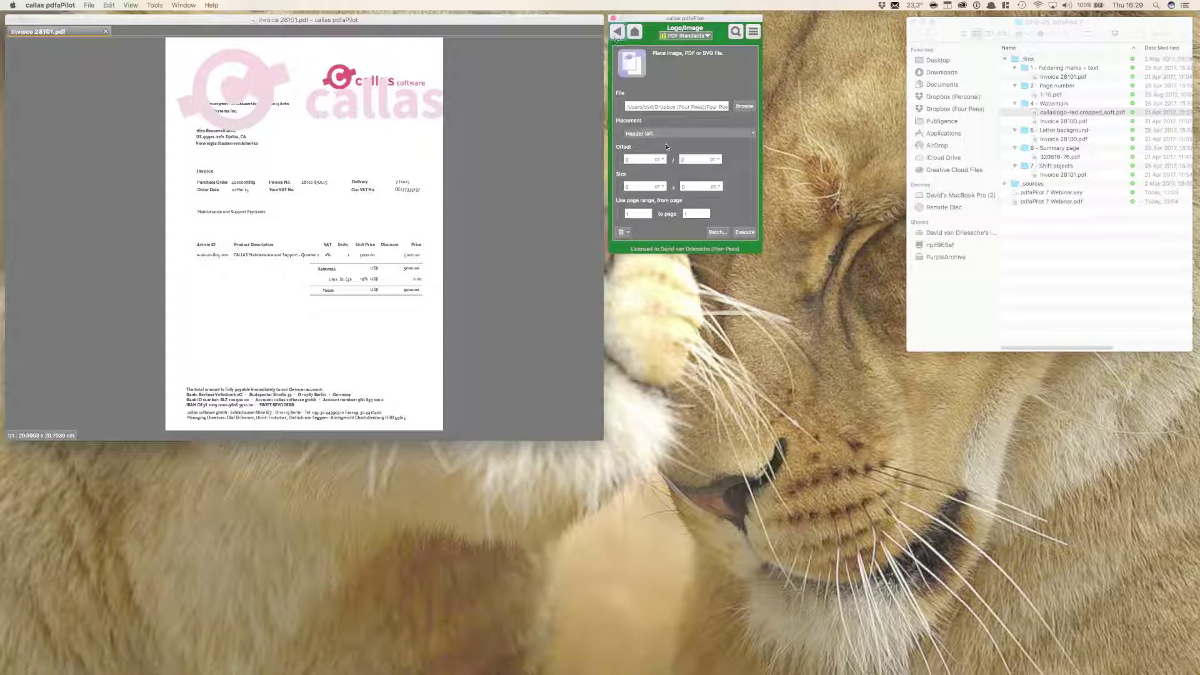
pyautogui.click(617, 32)
pyautogui.click(105, 31)
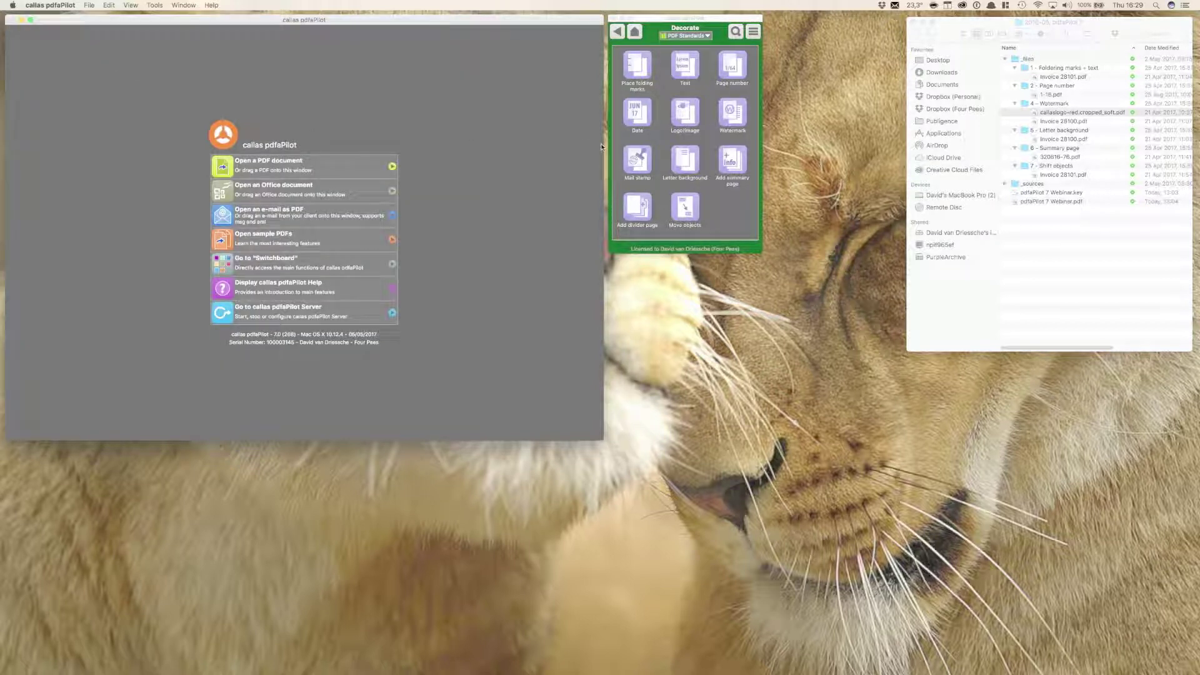
# Open Watermark for Invoice 28100.pdf and choose the callas logo as the watermark file.
pyautogui.click(732, 114)
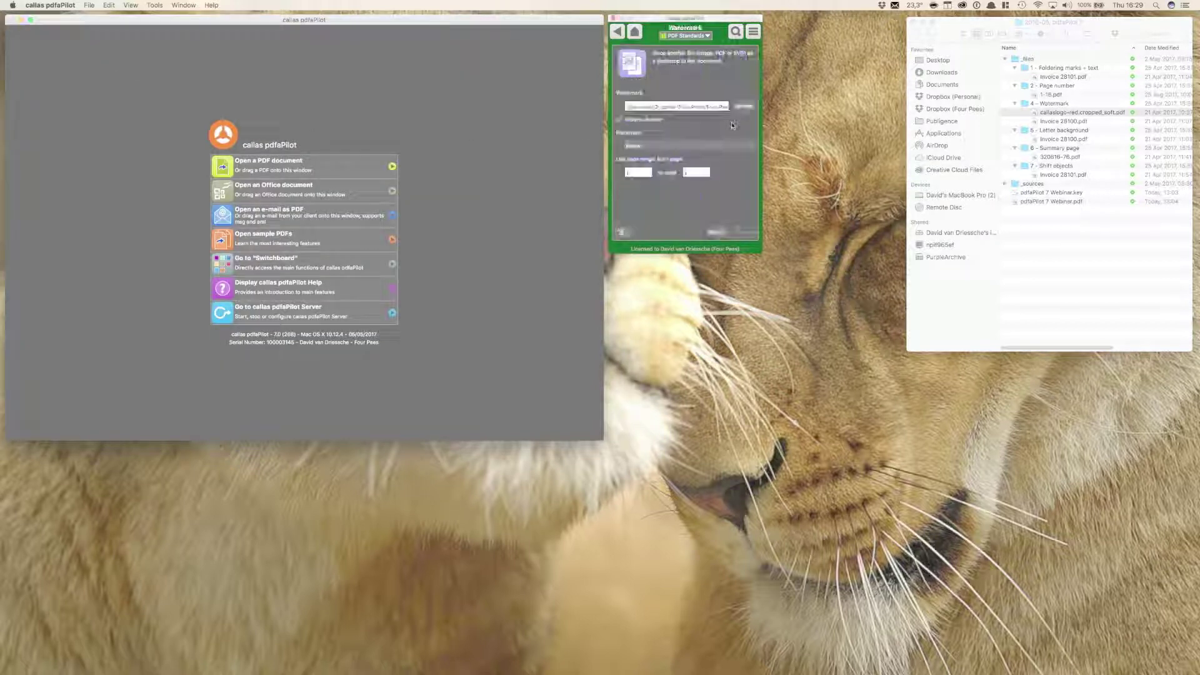
pyautogui.moveTo(1071, 122); pyautogui.dragTo(491, 124)
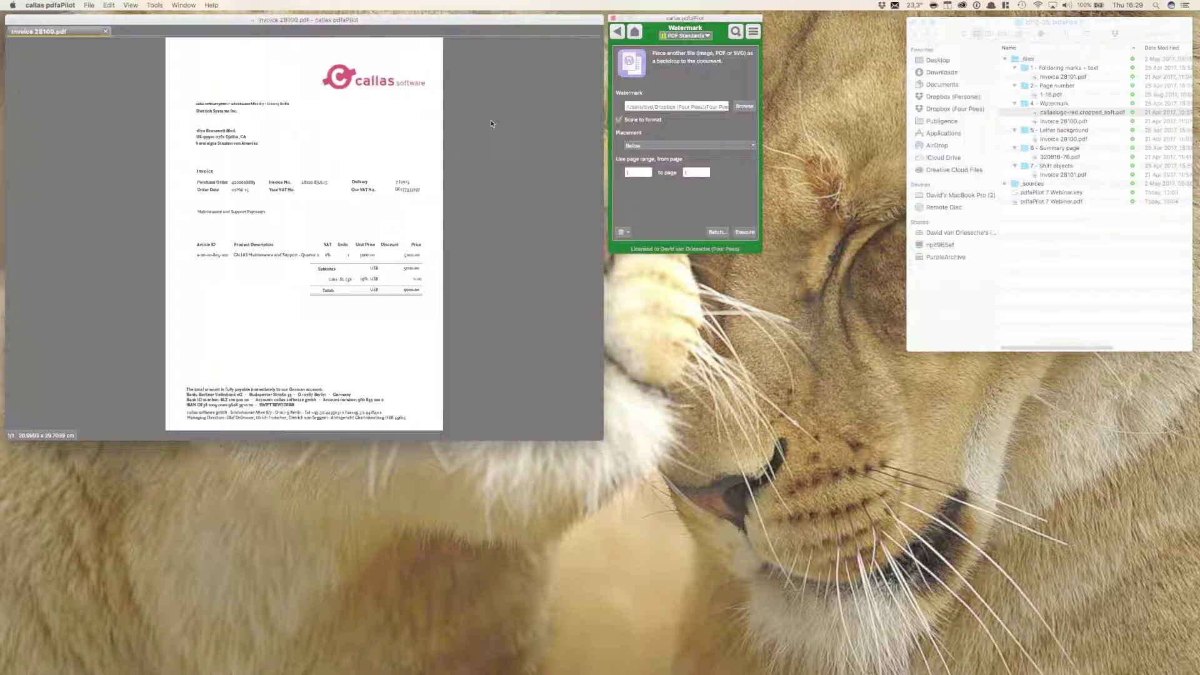
pyautogui.click(744, 106)
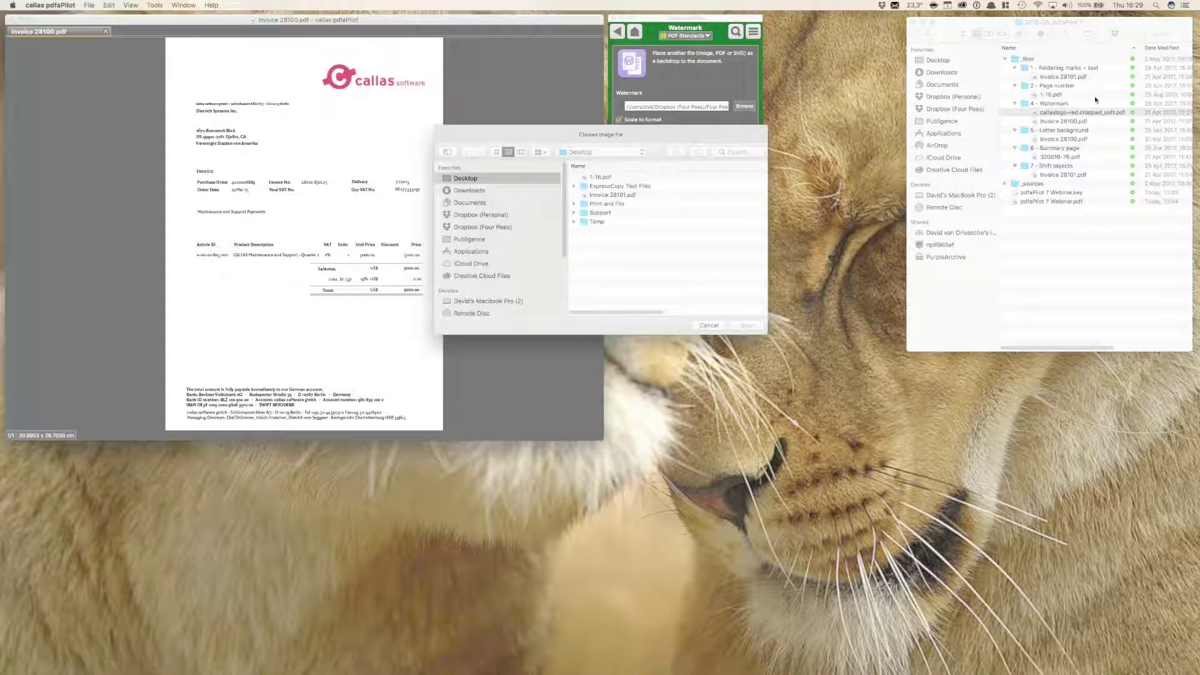
pyautogui.moveTo(1083, 112); pyautogui.dragTo(752, 211)
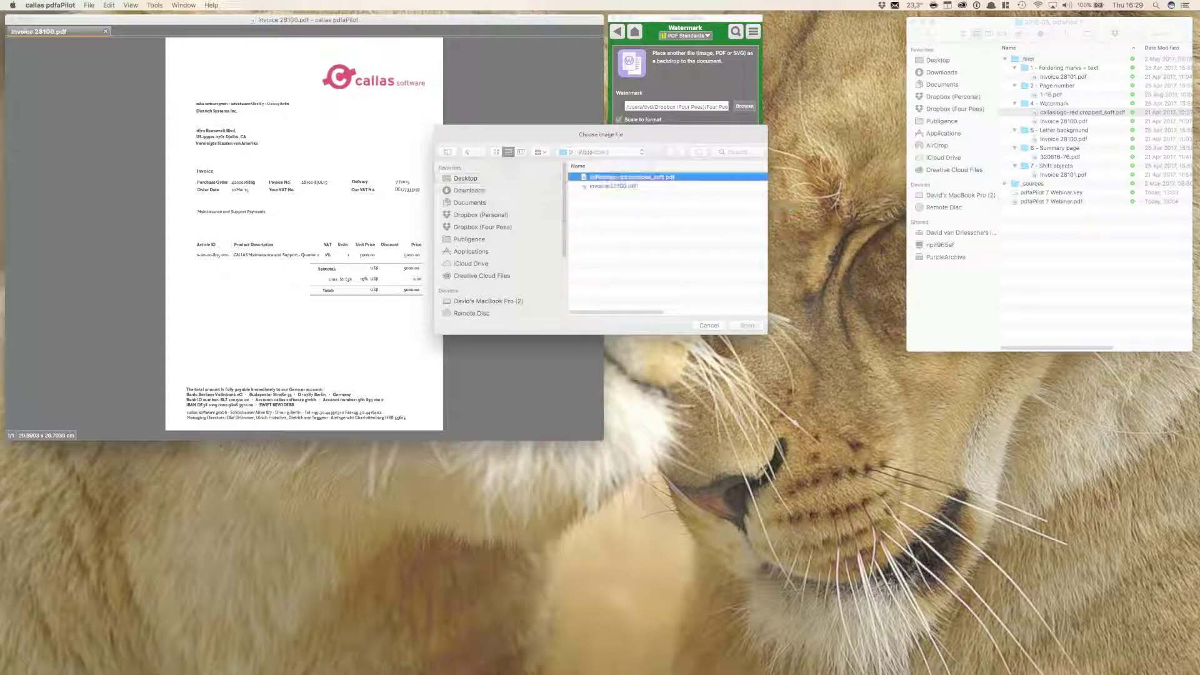
pyautogui.press('Return')
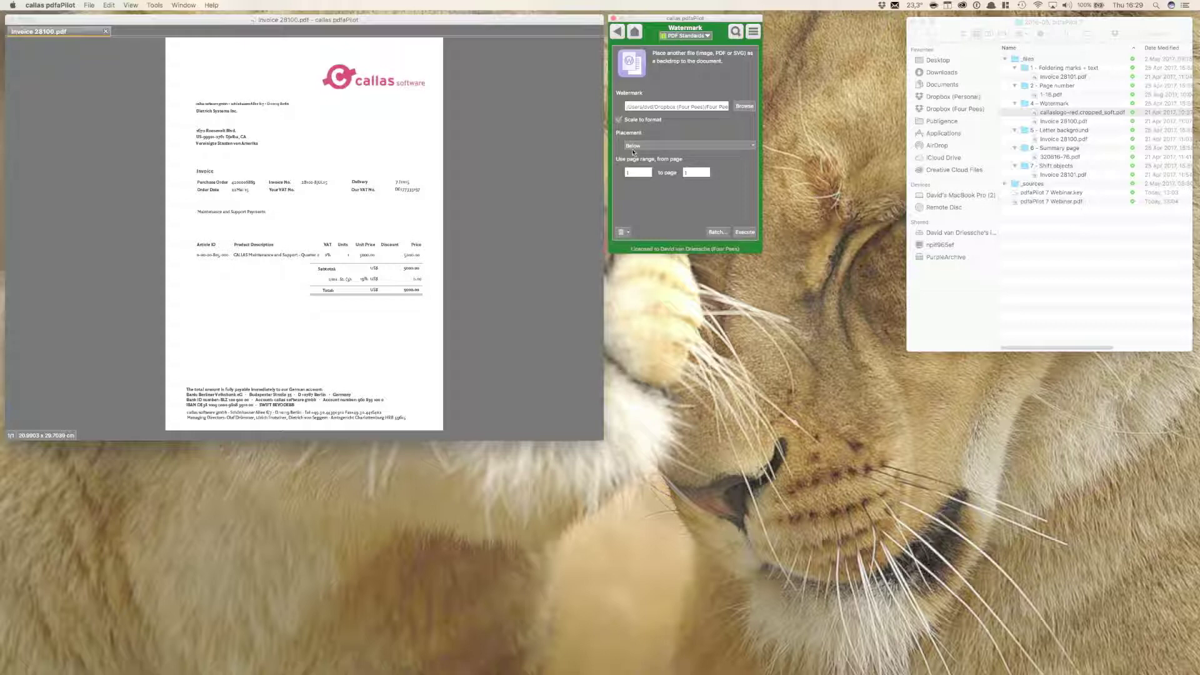
# Place the watermark Below the page content, apply it, and save the invoice.
pyautogui.click(647, 148)
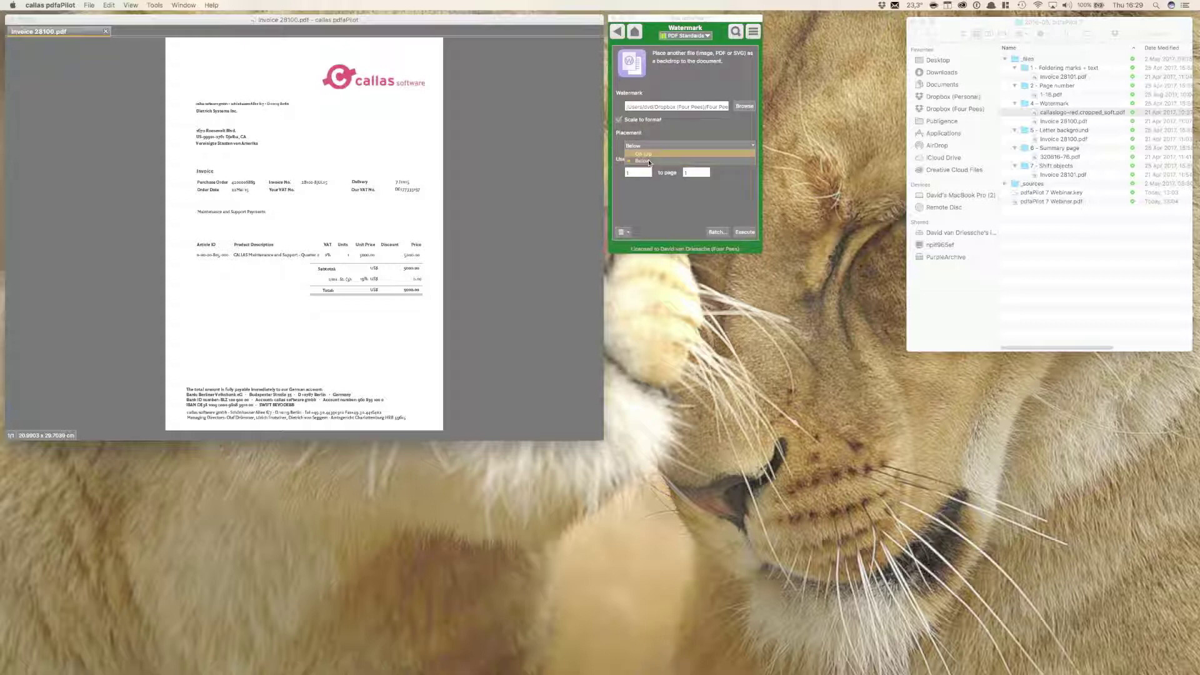
pyautogui.click(650, 164)
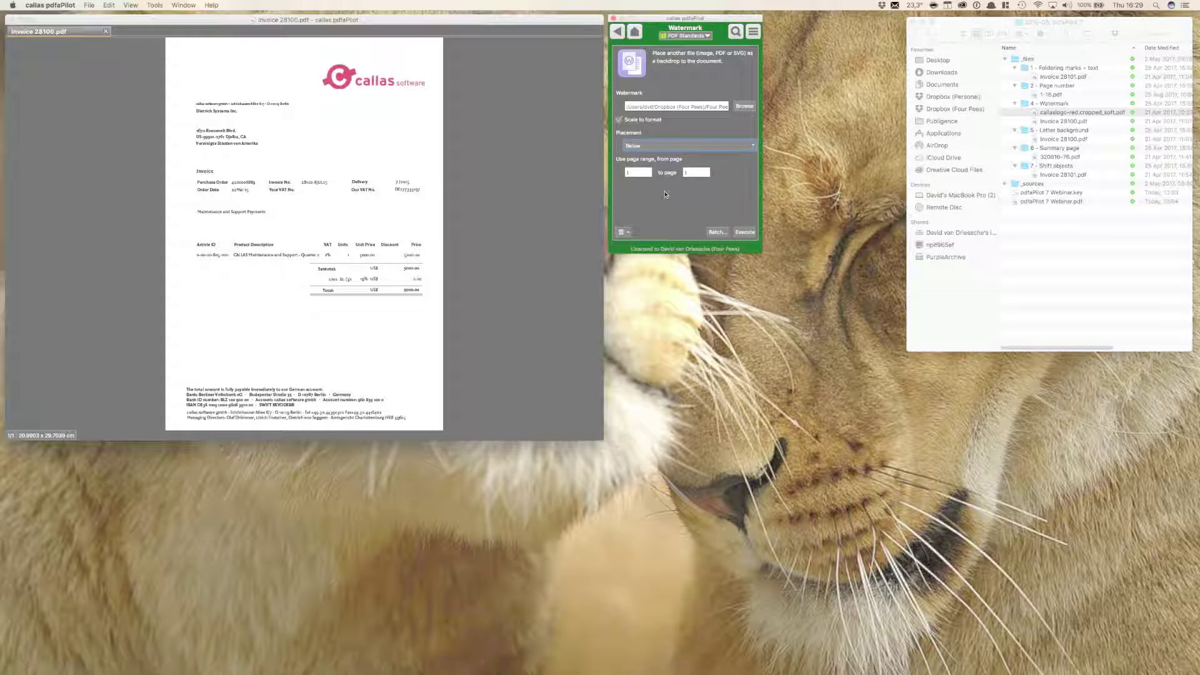
pyautogui.click(744, 231)
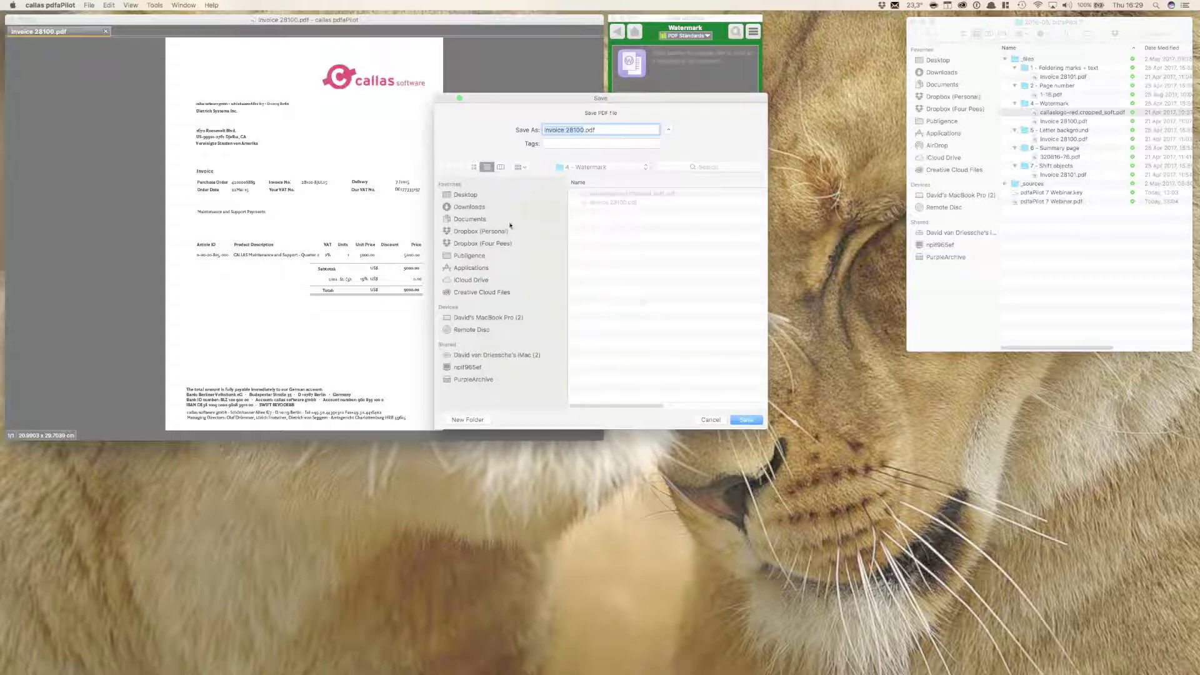
pyautogui.click(747, 419)
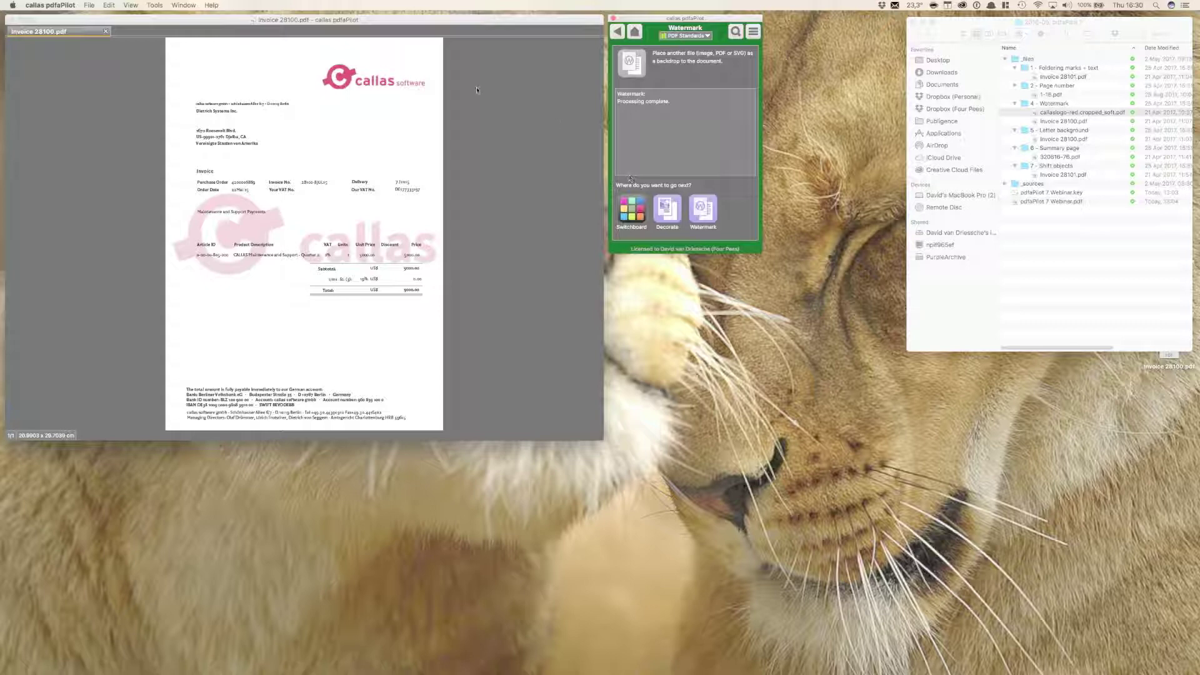
# Close Invoice 28100.pdf and return to the Decorate tools list.
pyautogui.click(106, 31)
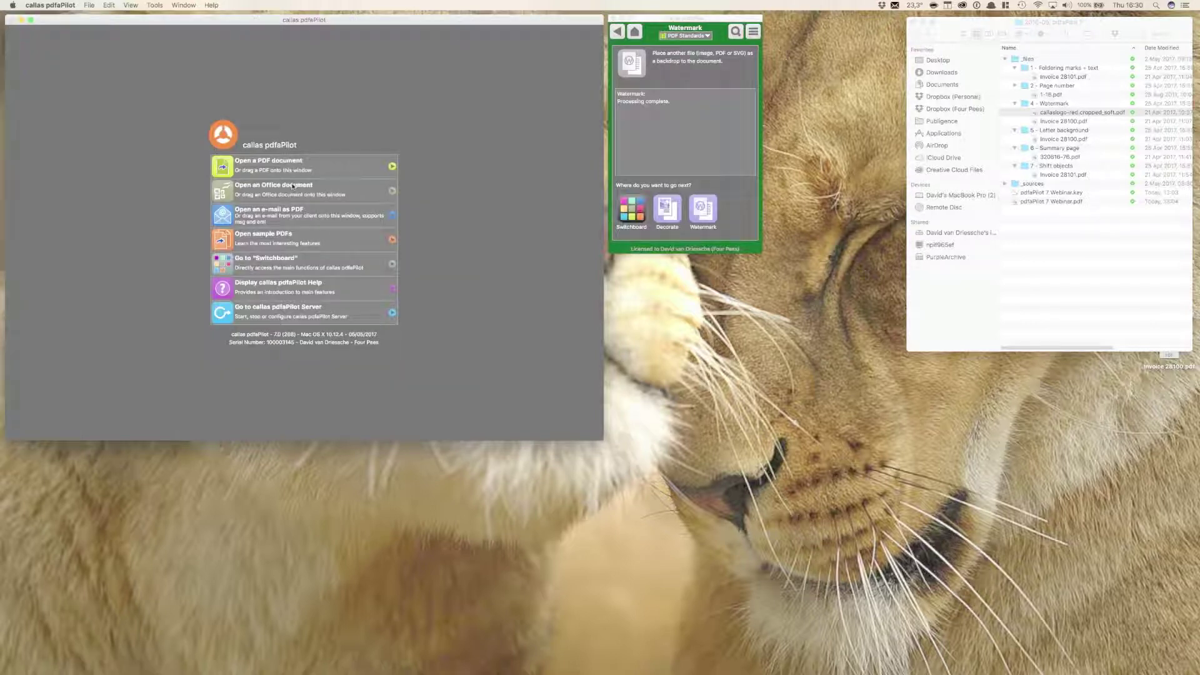
pyautogui.click(616, 32)
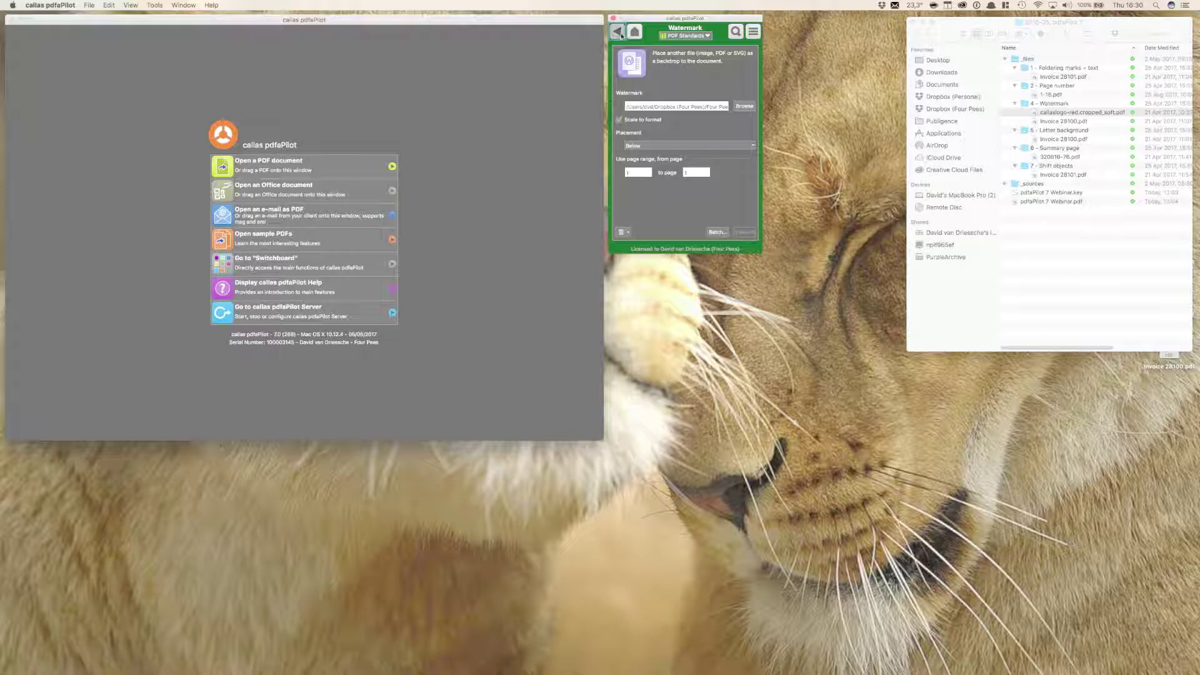
pyautogui.click(616, 31)
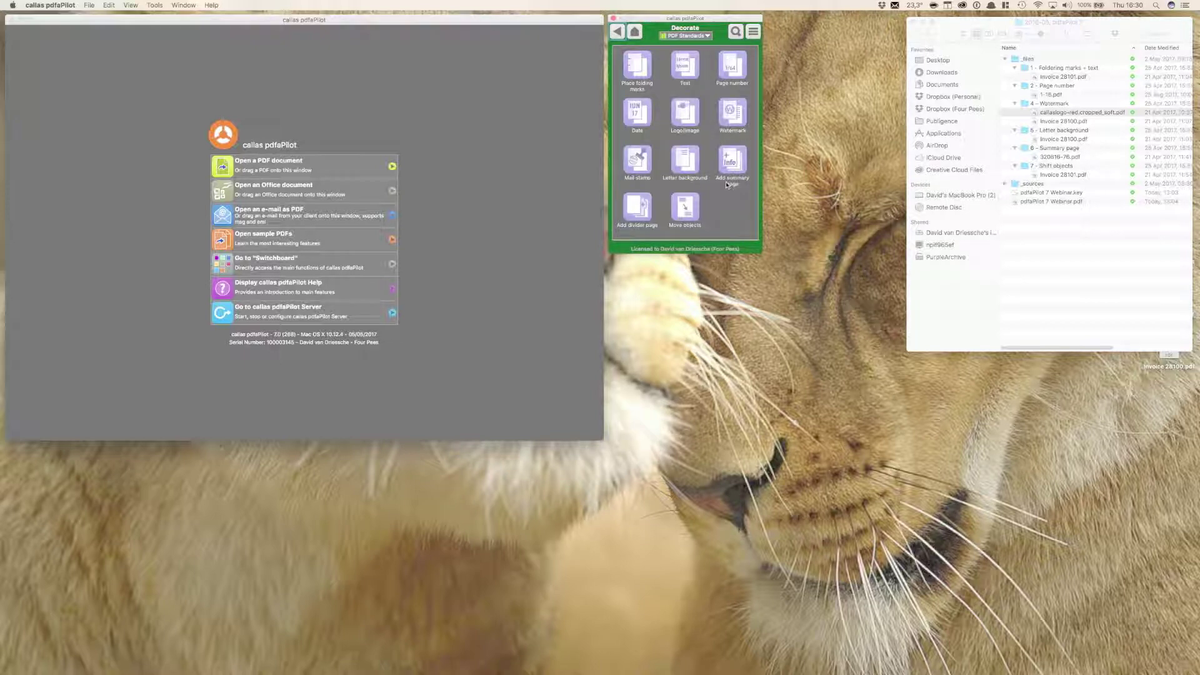
# Apply the Sample letter 2 letter background to a reopened Invoice 28100.pdf.
pyautogui.click(687, 159)
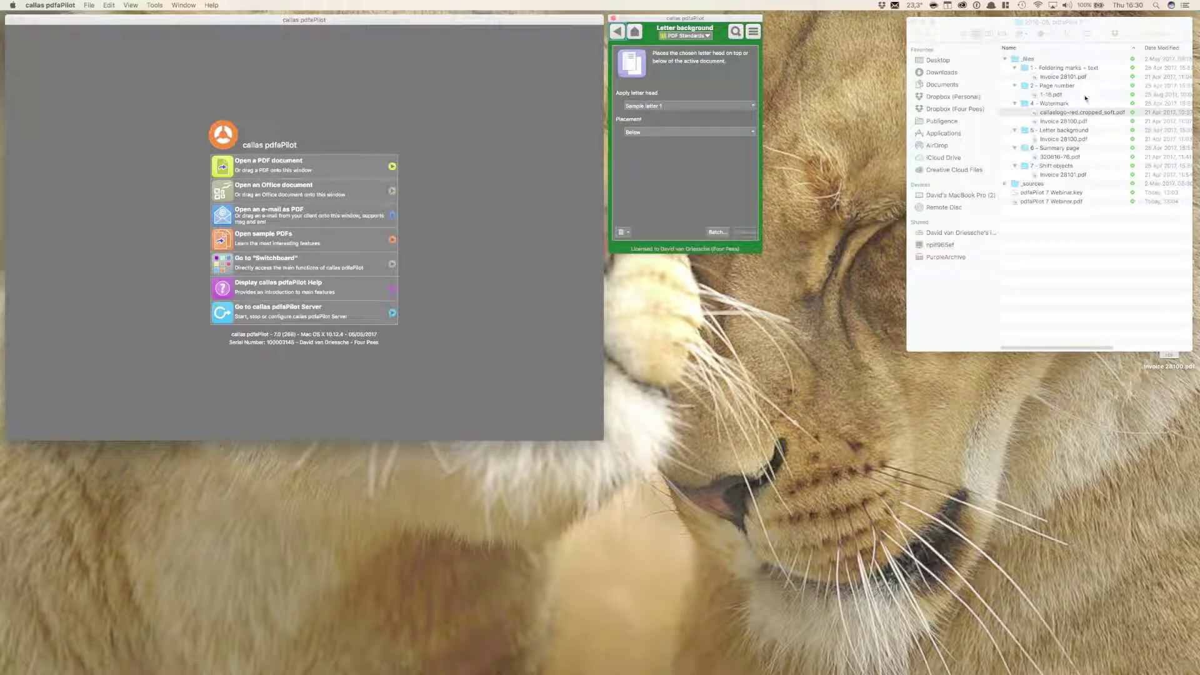
pyautogui.moveTo(1079, 120); pyautogui.dragTo(511, 105)
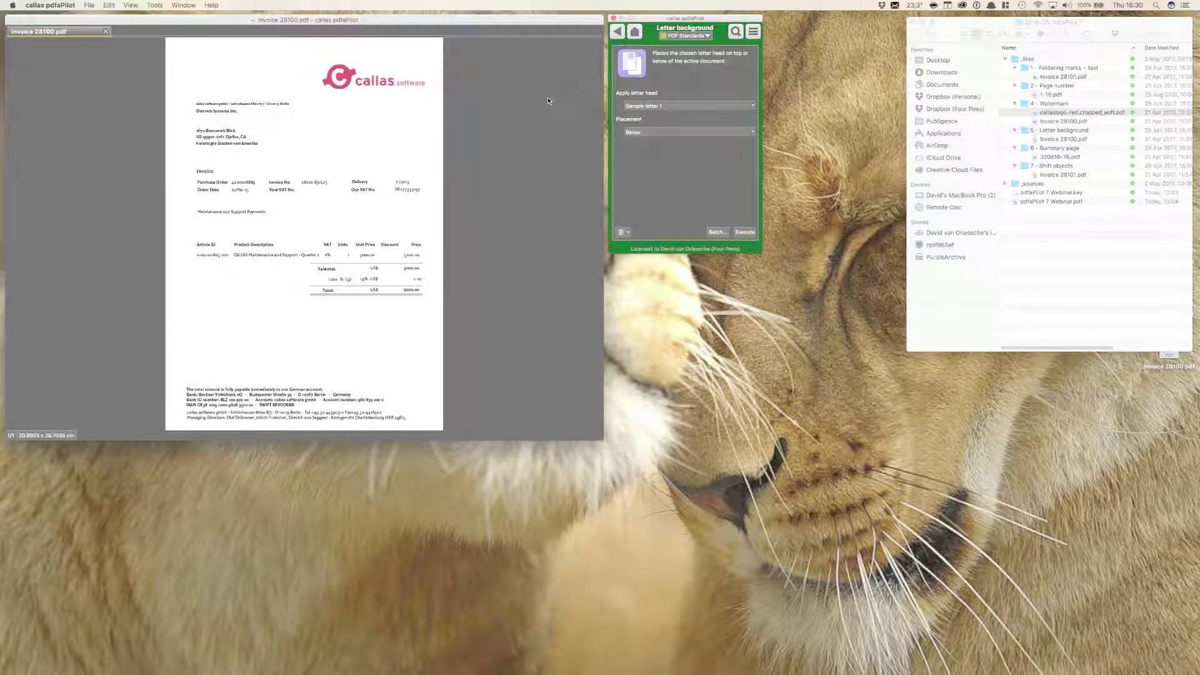
pyautogui.click(705, 107)
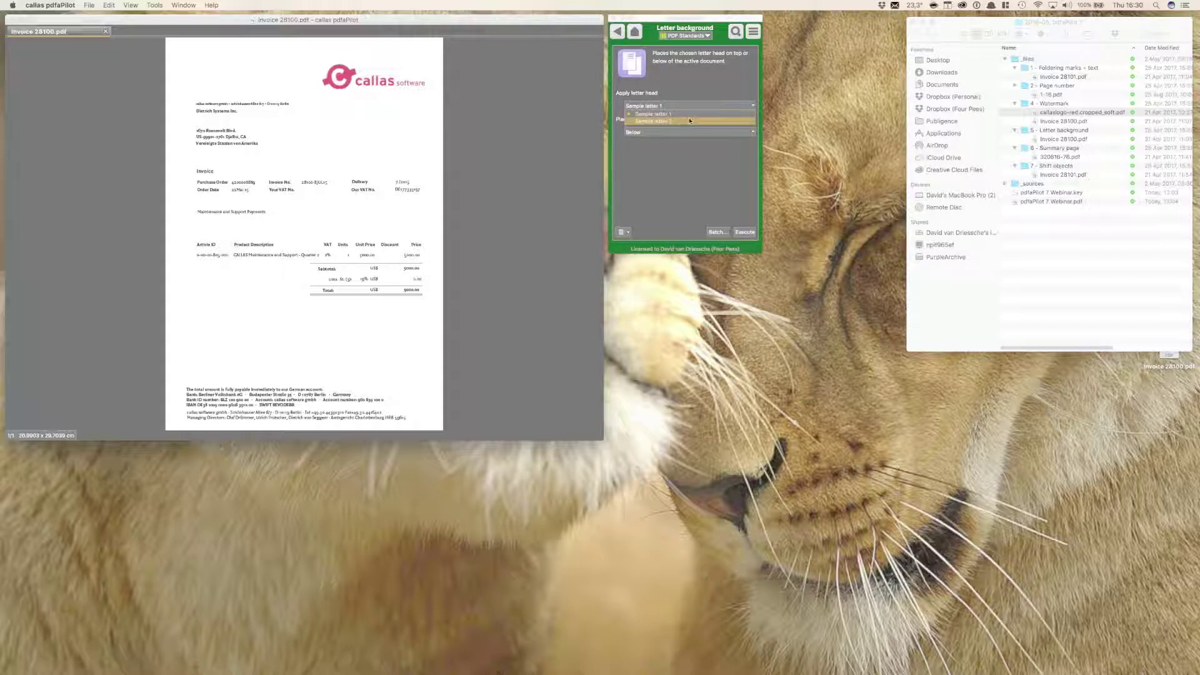
pyautogui.click(690, 120)
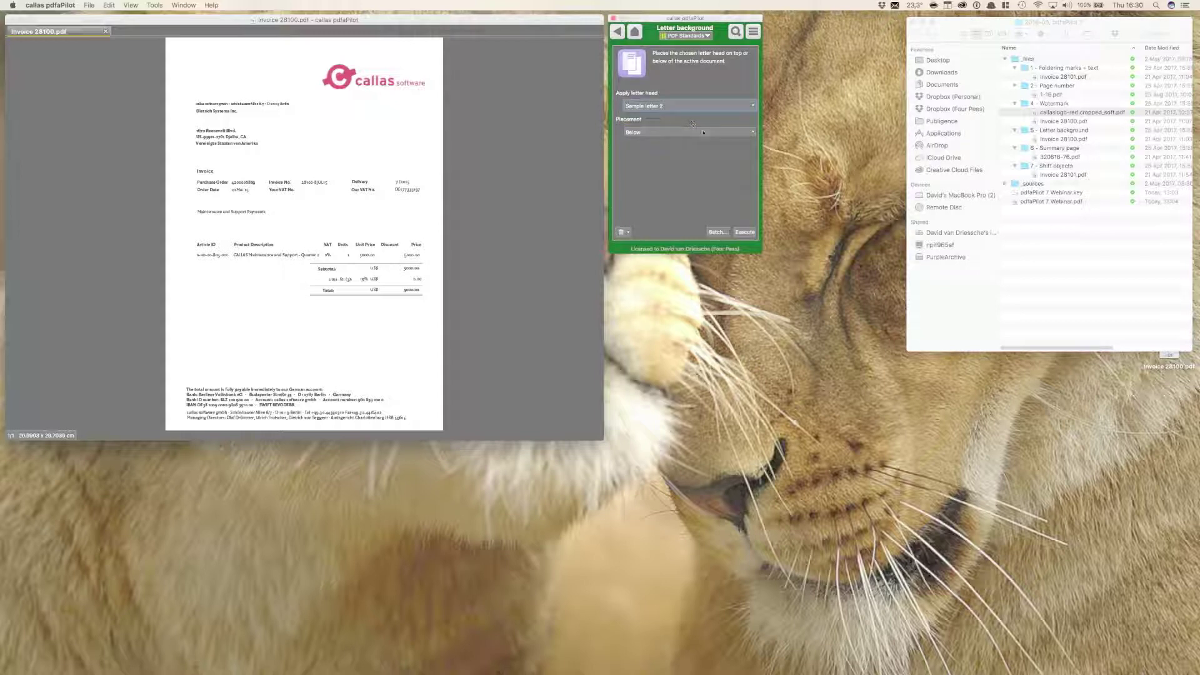
pyautogui.click(744, 233)
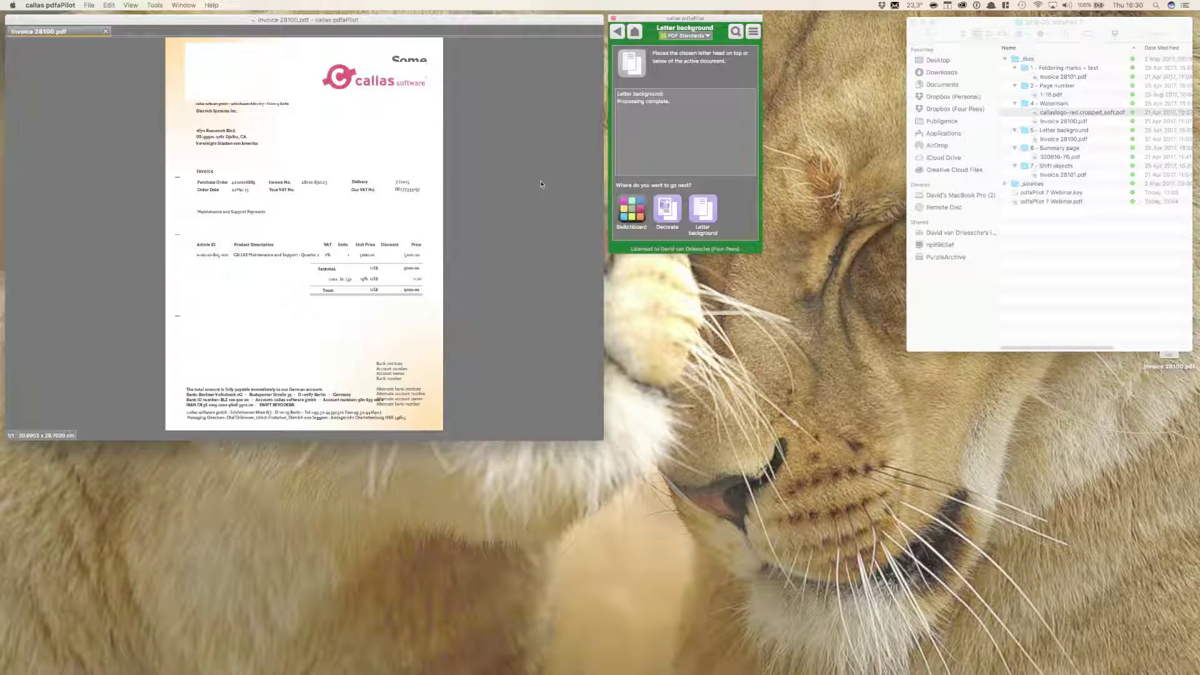
# Add the action to the Workspace, set Placement to On top, and re-apply it.
pyautogui.click(617, 31)
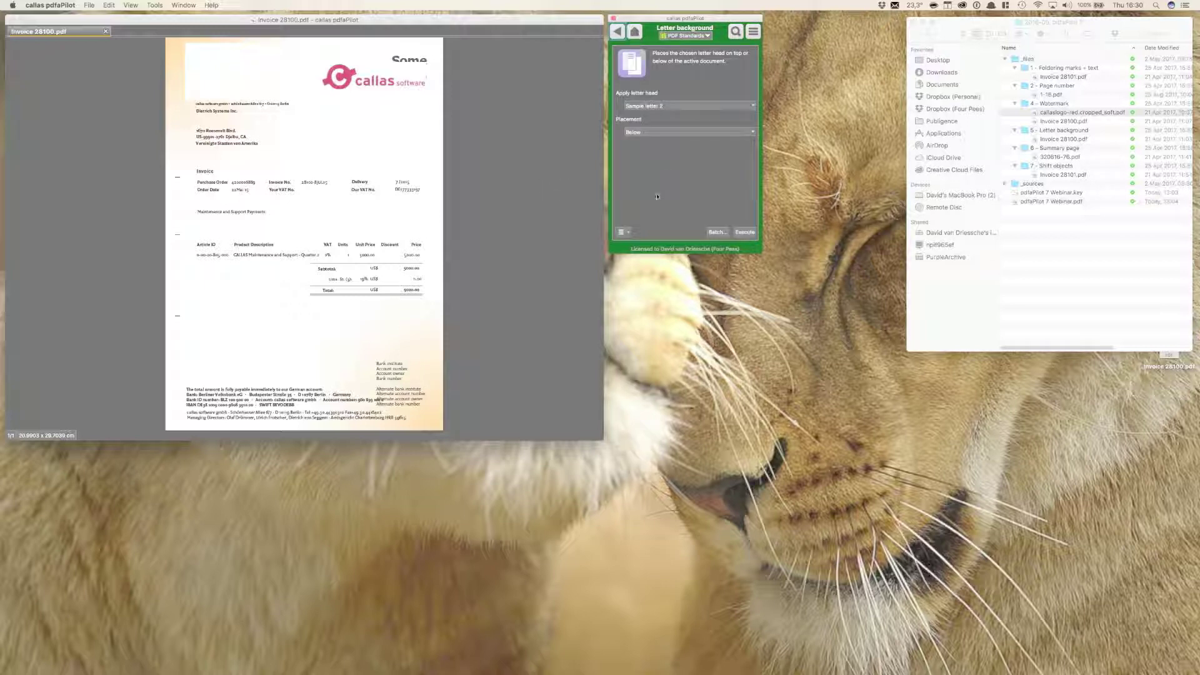
pyautogui.click(622, 233)
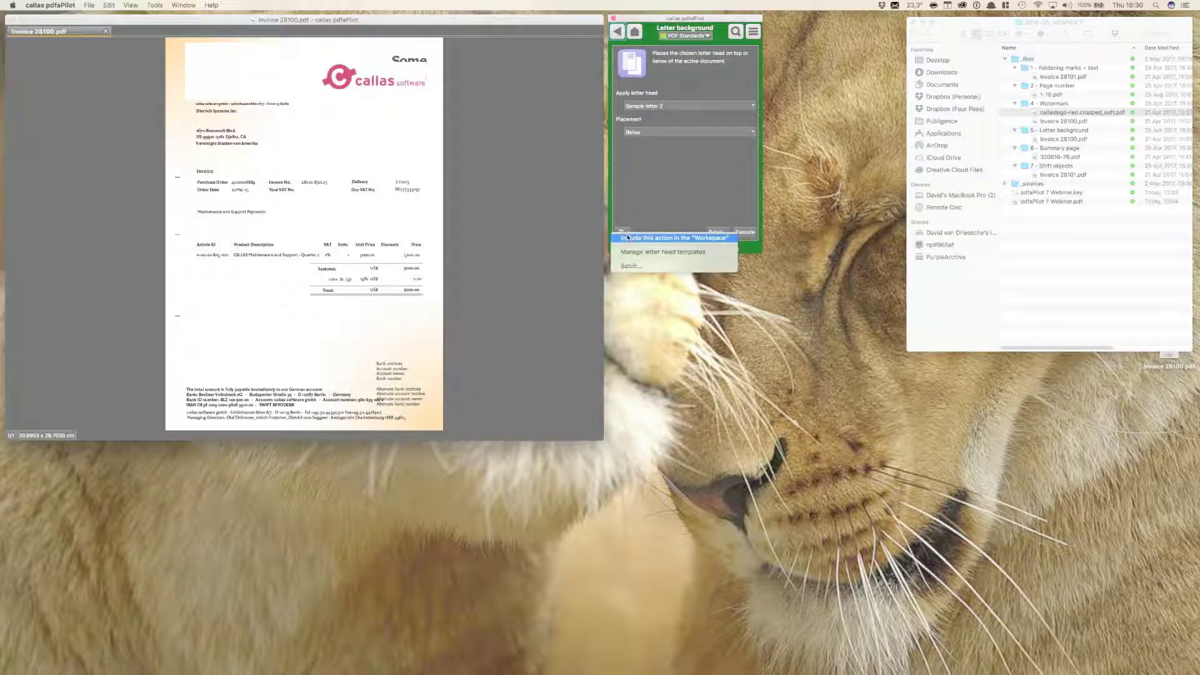
pyautogui.click(628, 238)
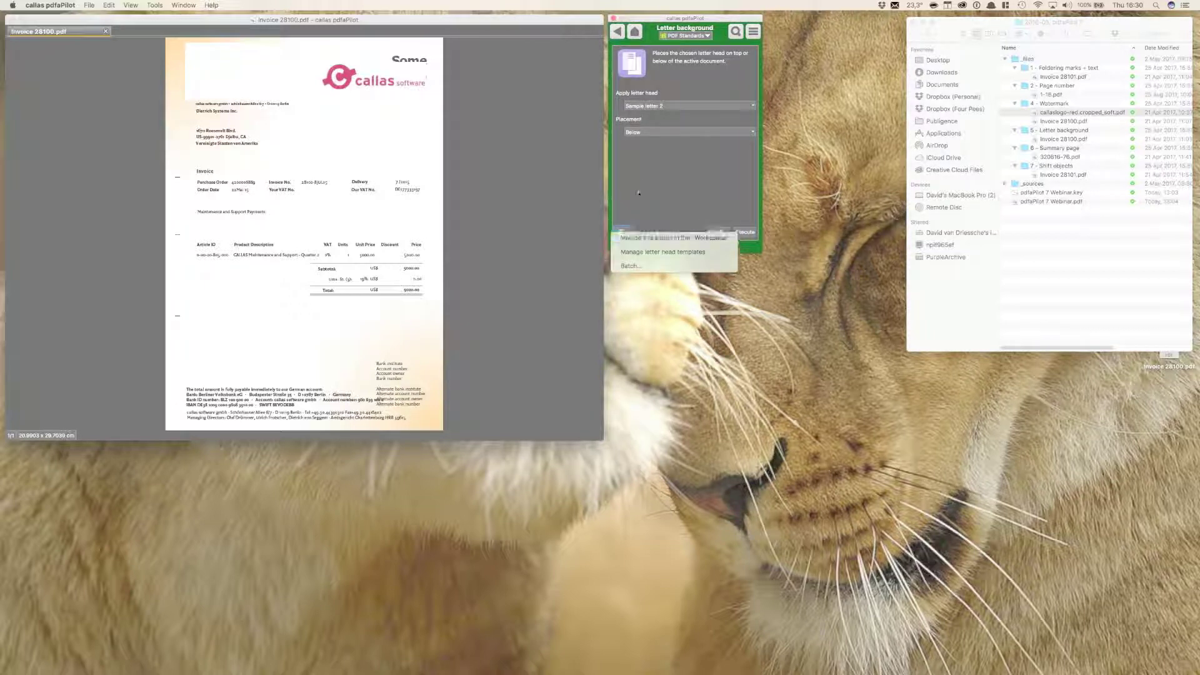
pyautogui.click(687, 132)
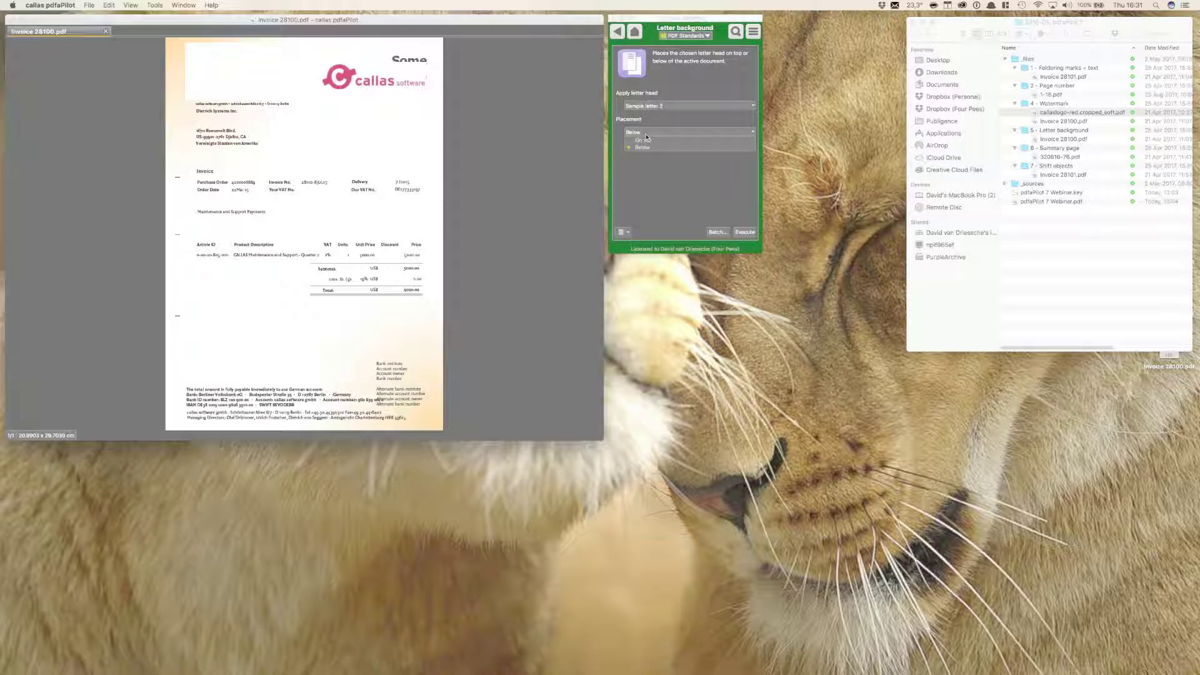
pyautogui.click(687, 143)
pyautogui.click(729, 232)
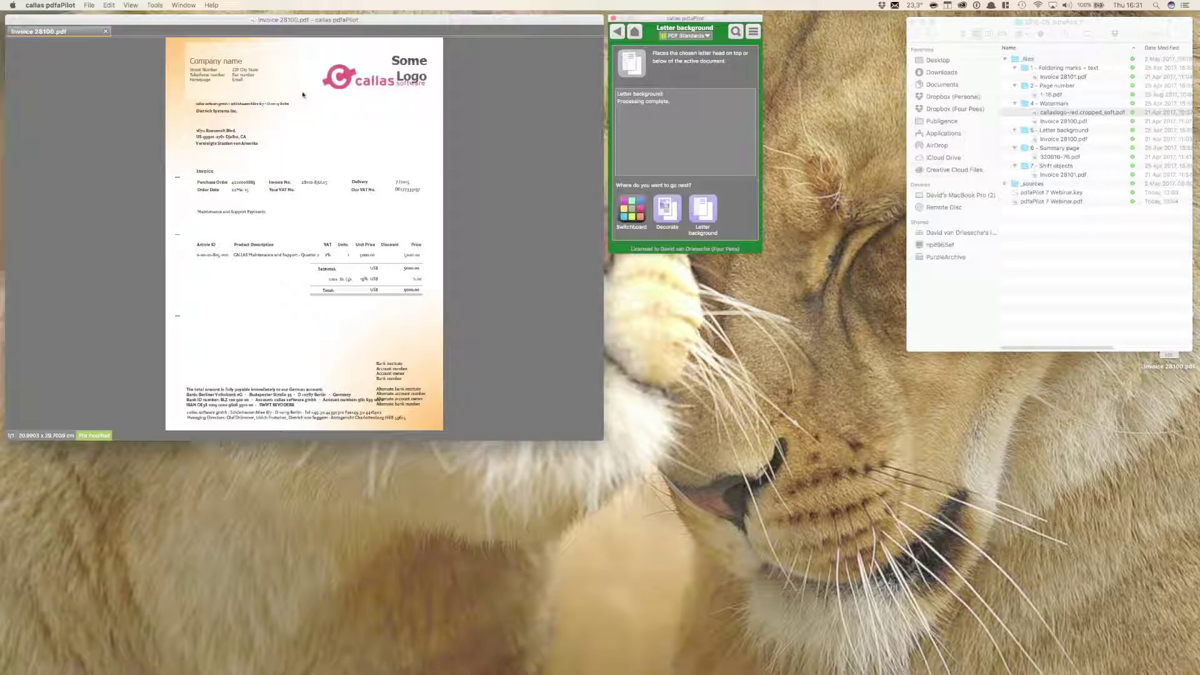
# Keep Sample letter 2 selected and open the folder via Manage letter head templates.
pyautogui.click(617, 31)
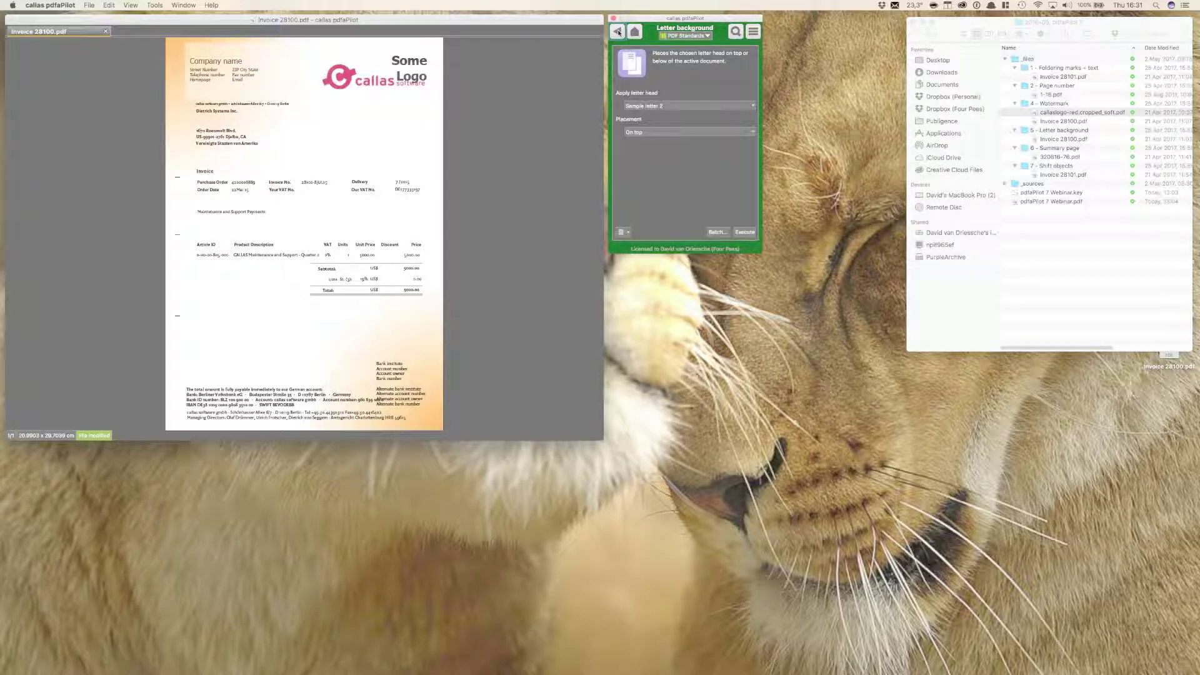
pyautogui.click(657, 106)
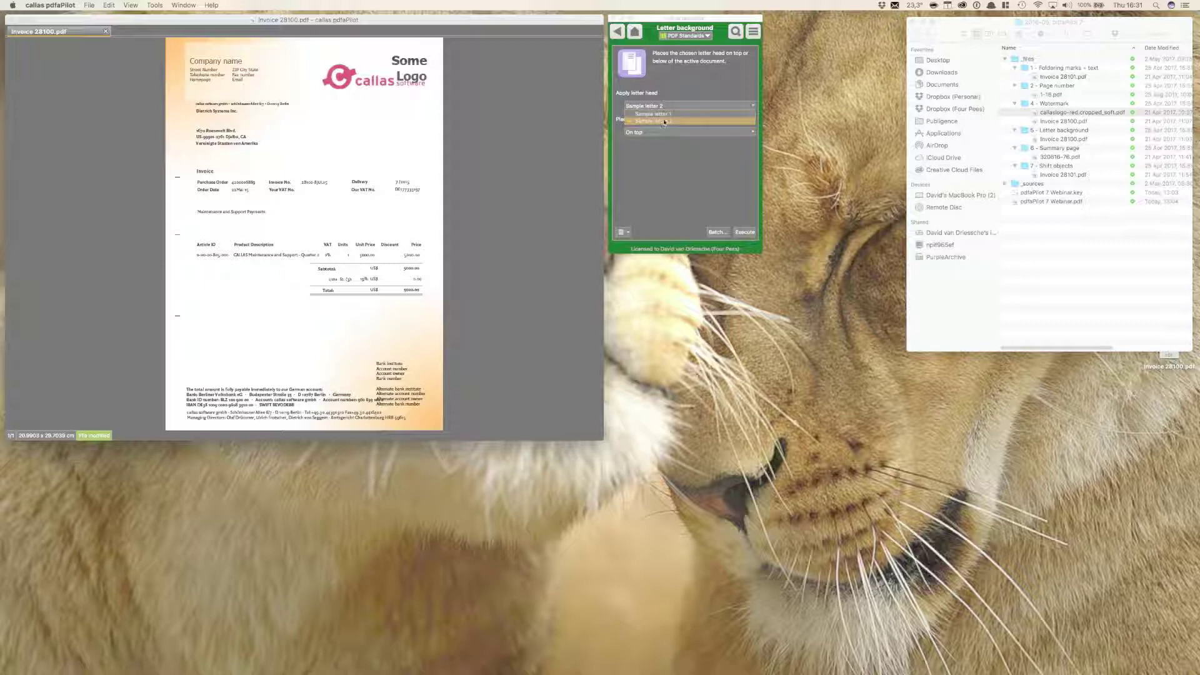
pyautogui.click(662, 159)
pyautogui.click(623, 232)
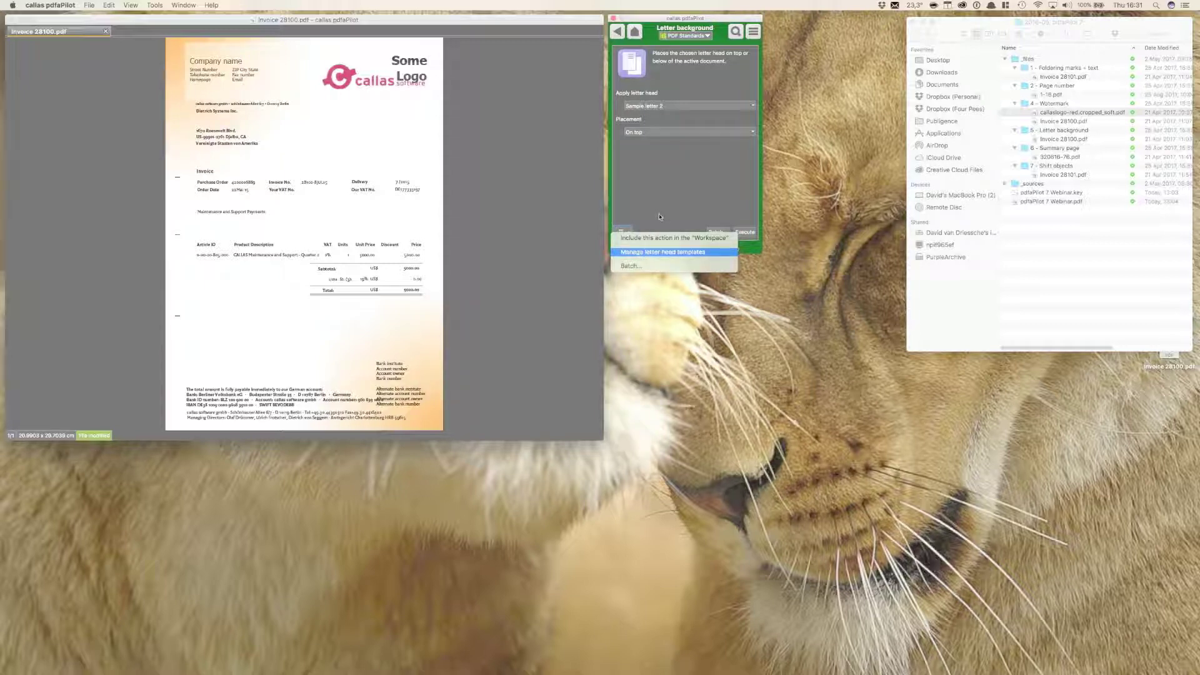
pyautogui.click(619, 239)
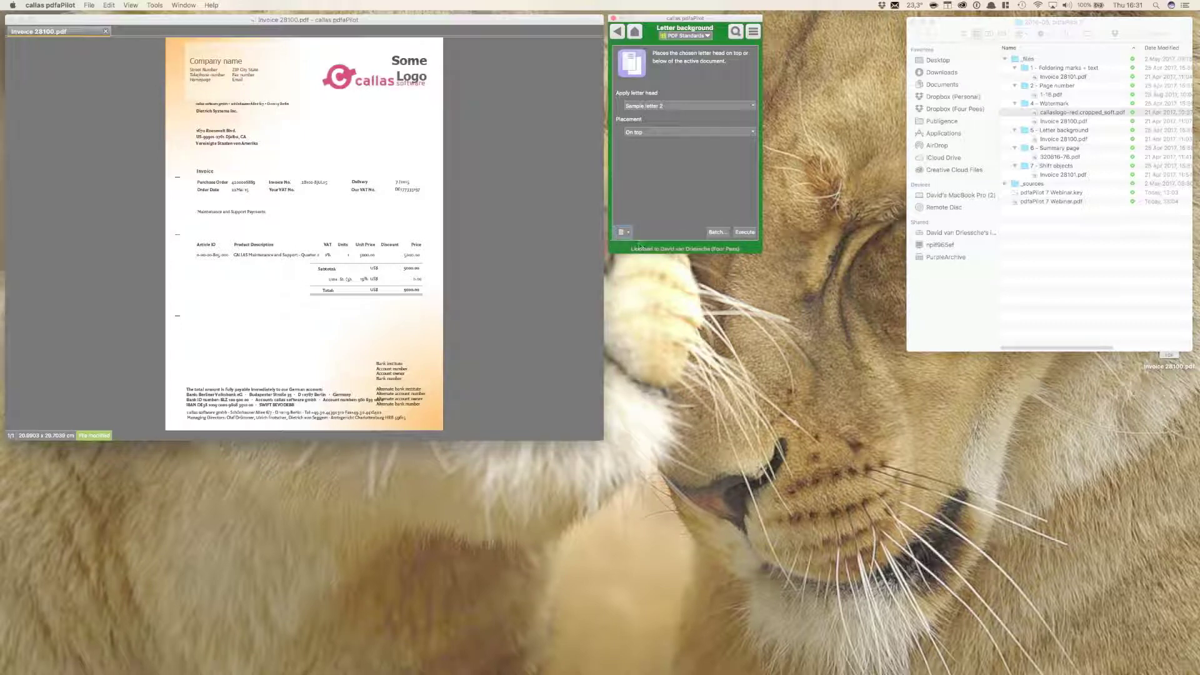
pyautogui.click(622, 233)
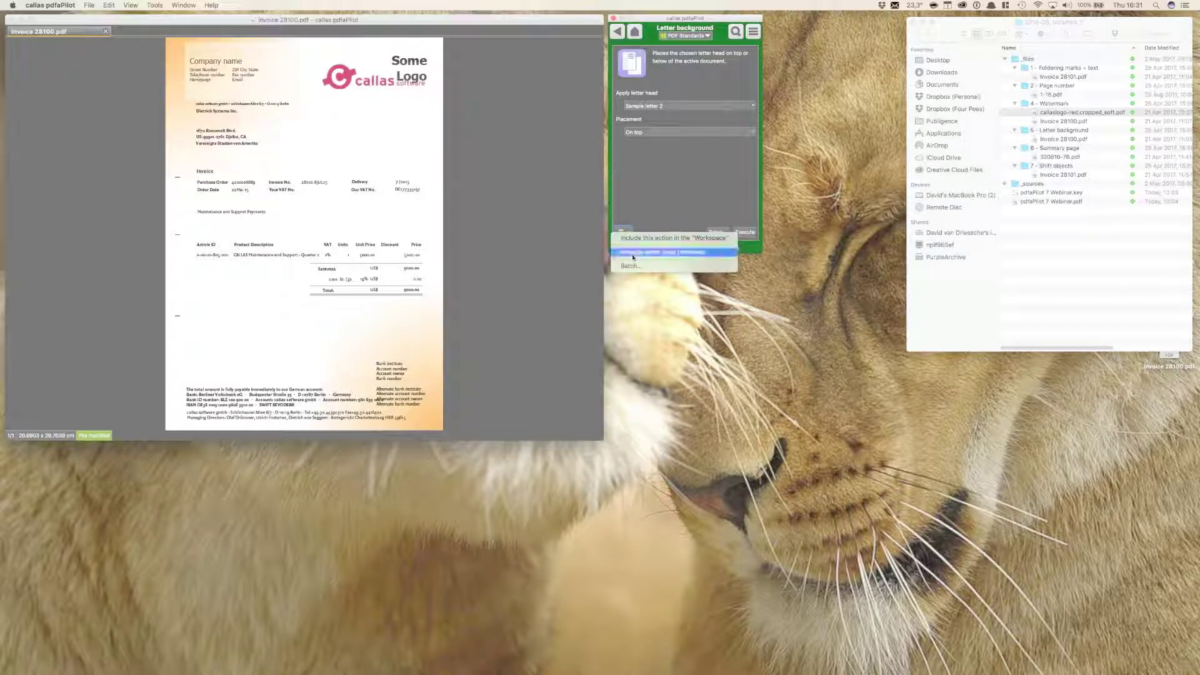
pyautogui.click(632, 253)
# Inspect DICT_SampleLetter1.pdf and DICT_SampleLetter2.pdf in the Letter Head folder, then return to pdfaPilot.
pyautogui.moveTo(665, 135); pyautogui.dragTo(690, 99)
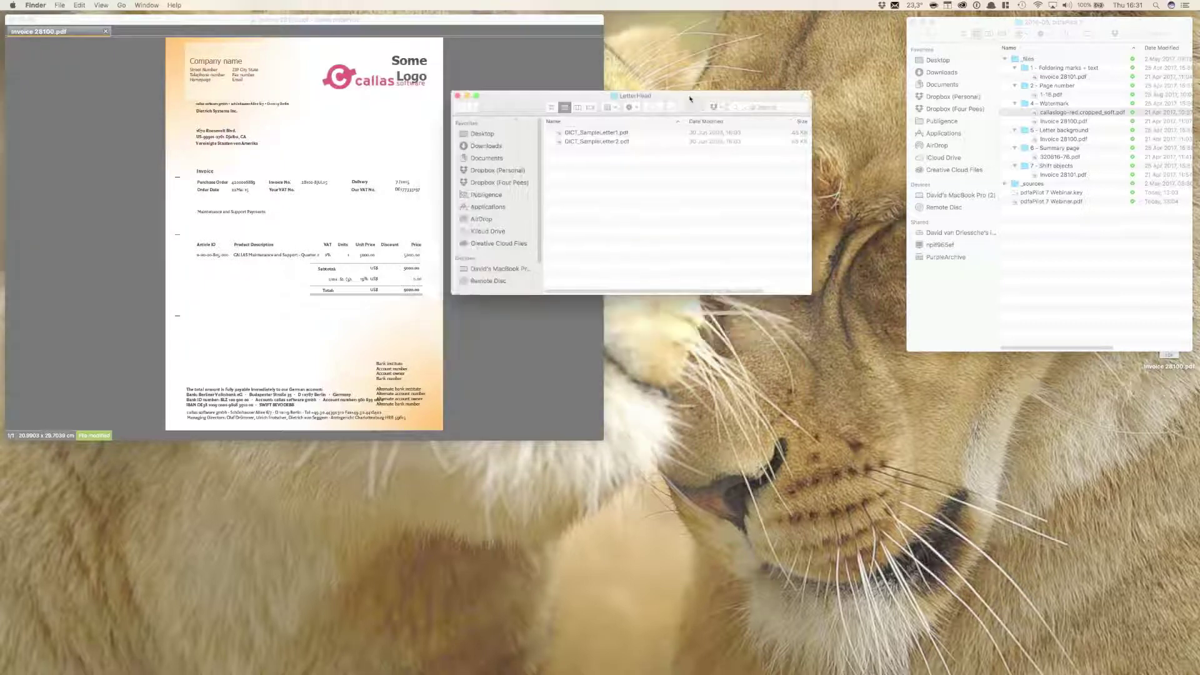
pyautogui.click(623, 132)
pyautogui.click(624, 138)
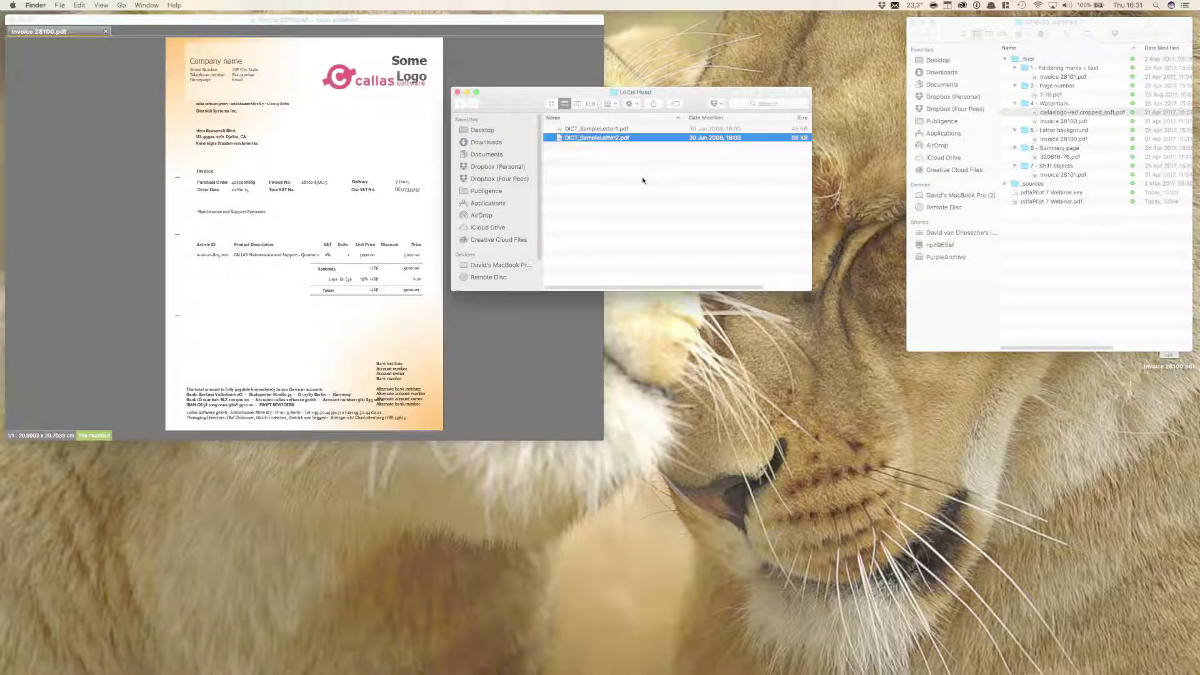
pyautogui.click(633, 172)
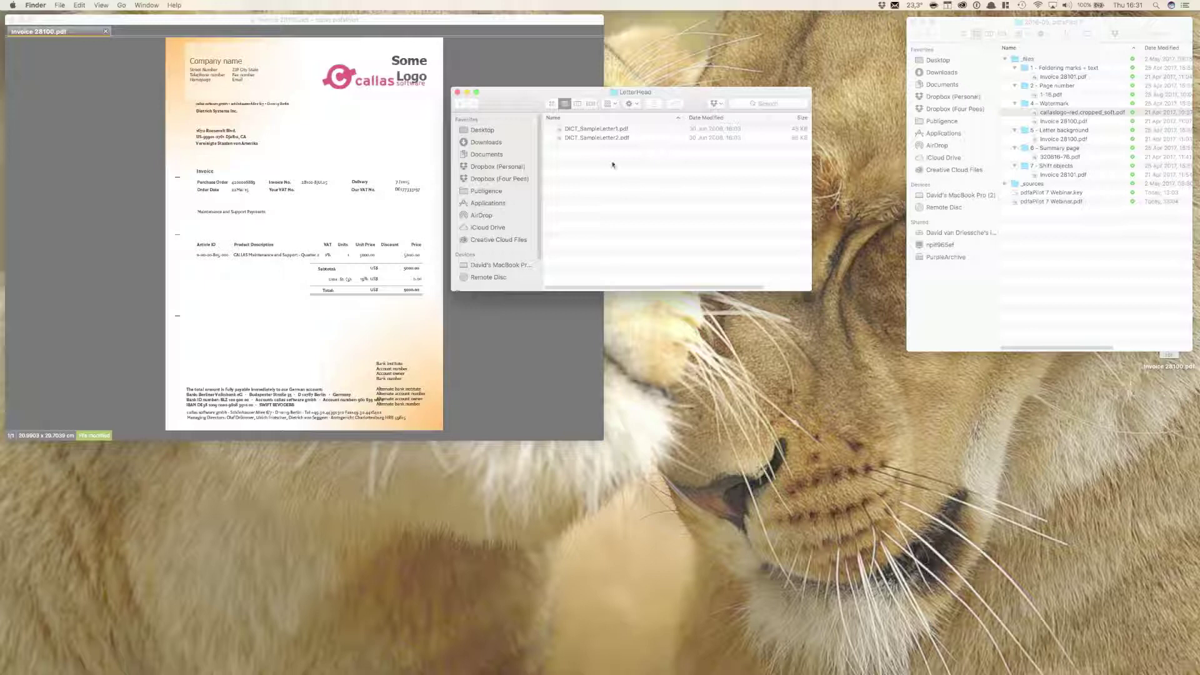
pyautogui.click(515, 56)
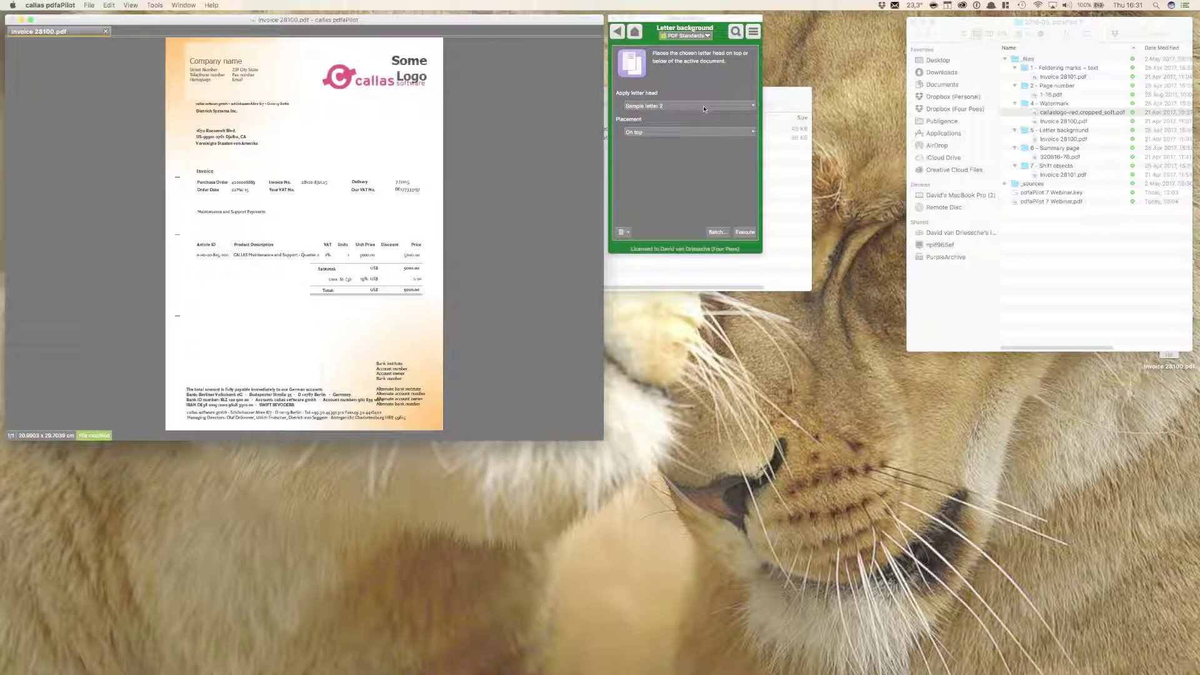
# Close Invoice 28100.pdf, discarding its unsaved changes.
pyautogui.click(617, 31)
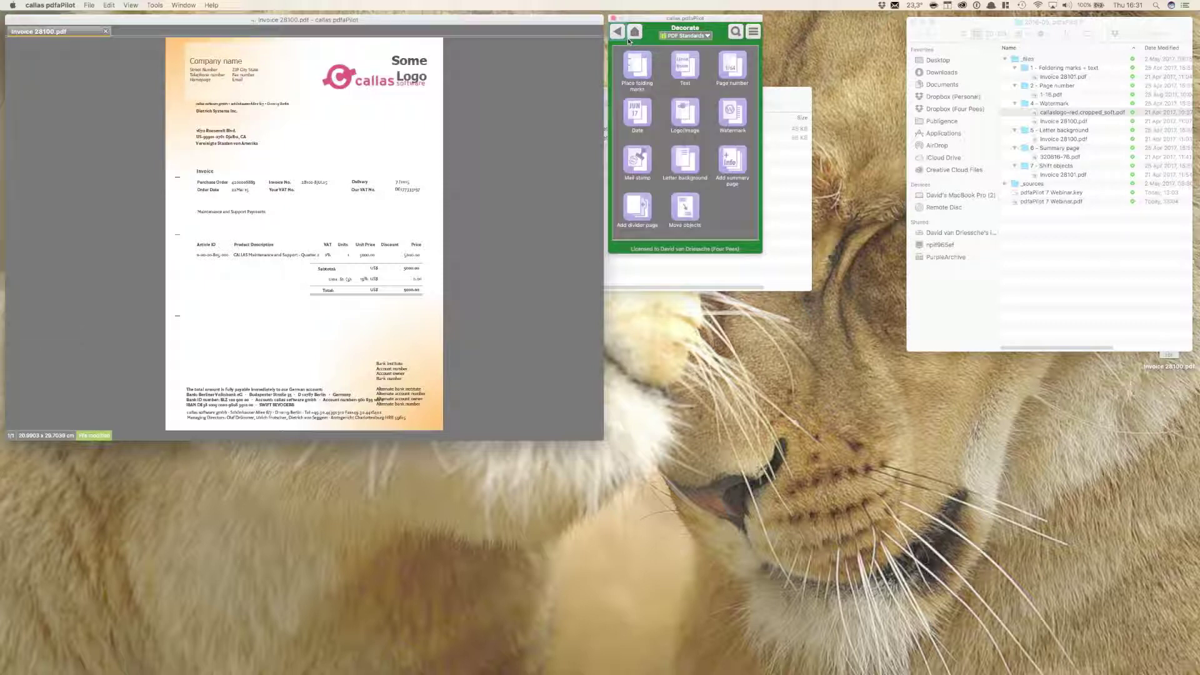
pyautogui.click(685, 160)
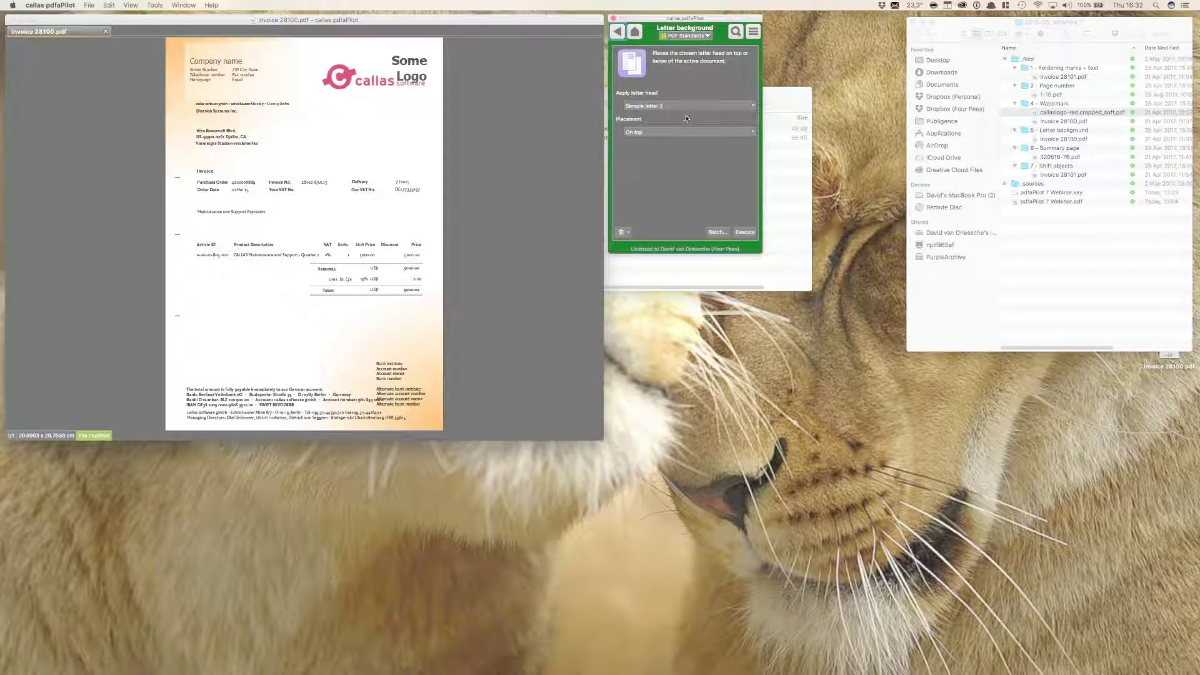
pyautogui.click(618, 33)
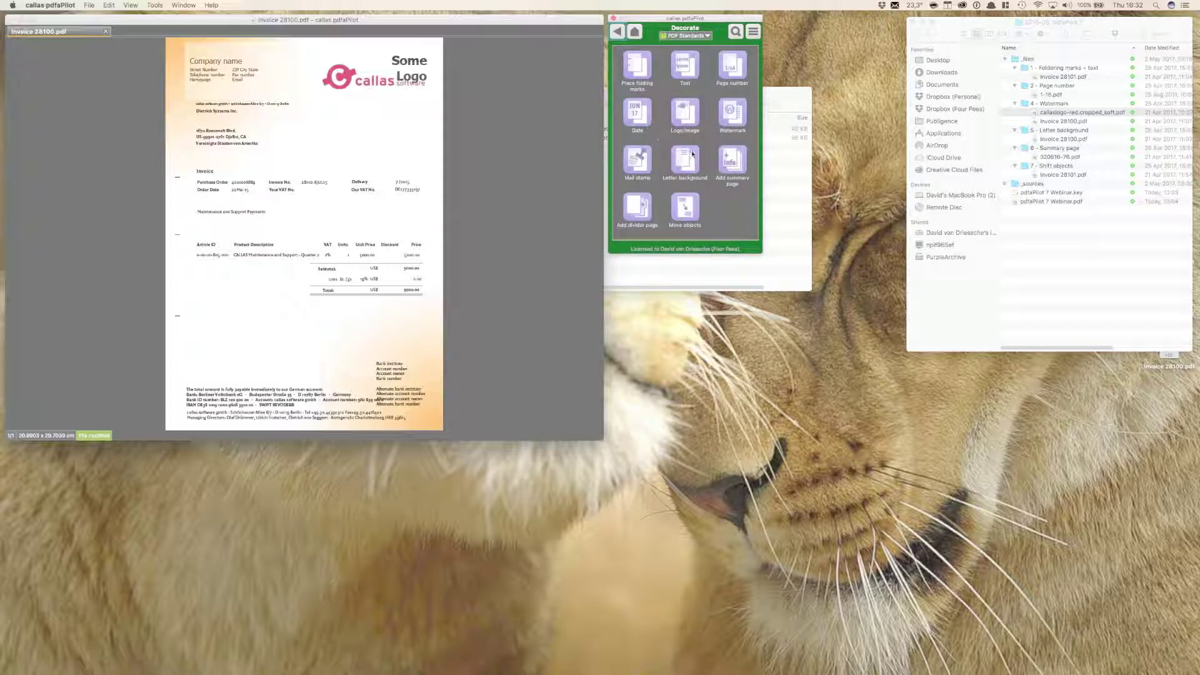
pyautogui.click(106, 31)
pyautogui.click(375, 250)
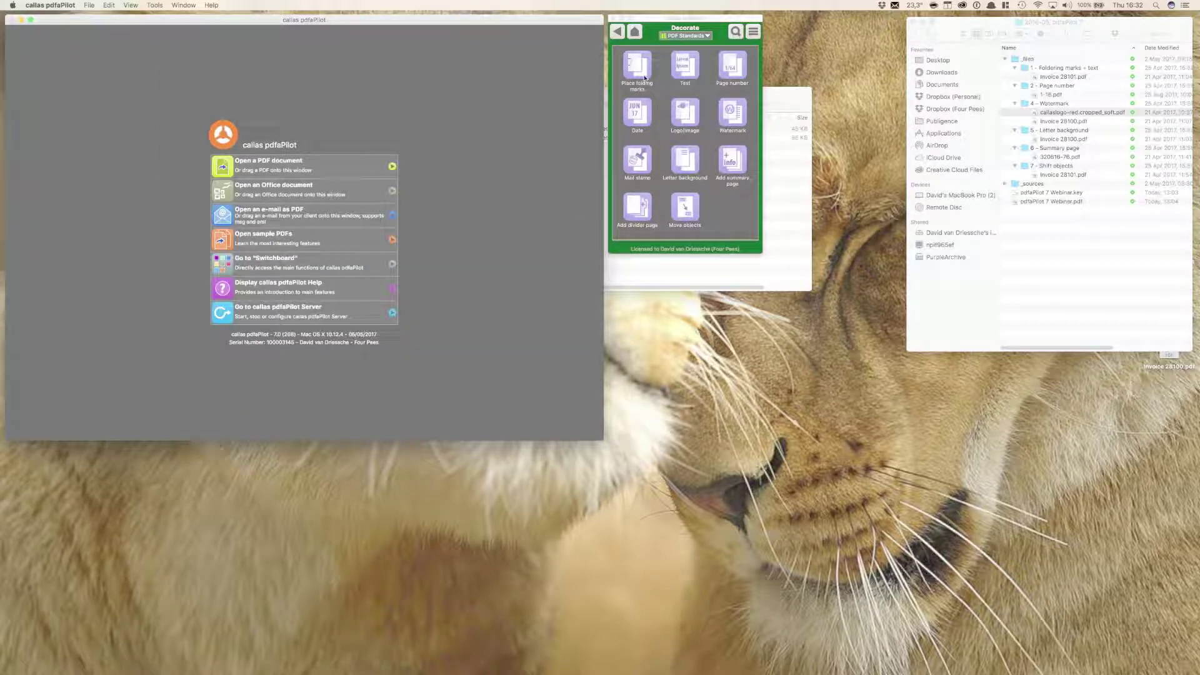
# Open Mail stamp and switch to the Rectangular stamp template.
pyautogui.click(638, 162)
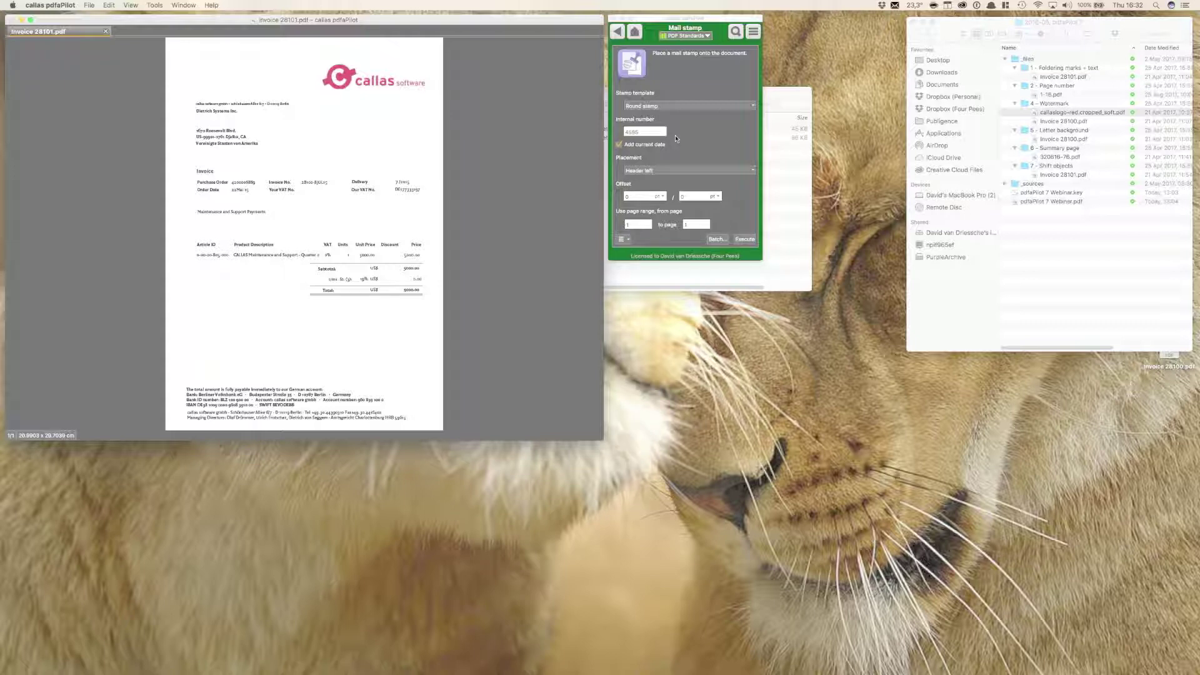
pyautogui.click(671, 106)
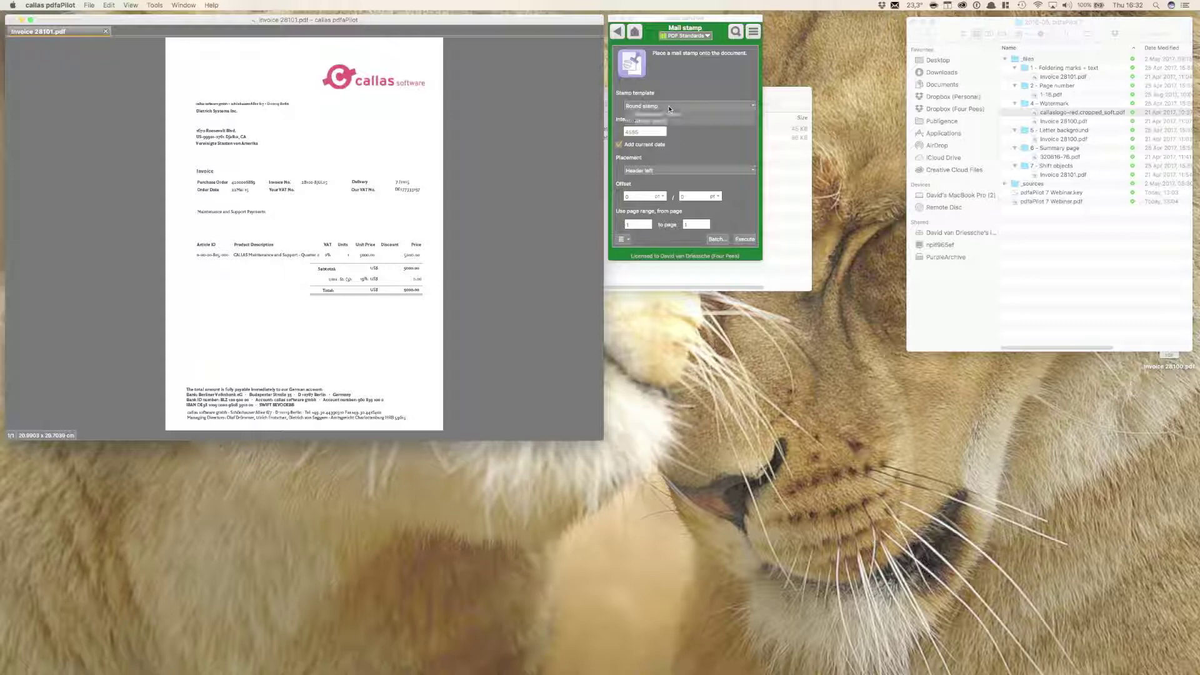
pyautogui.click(672, 114)
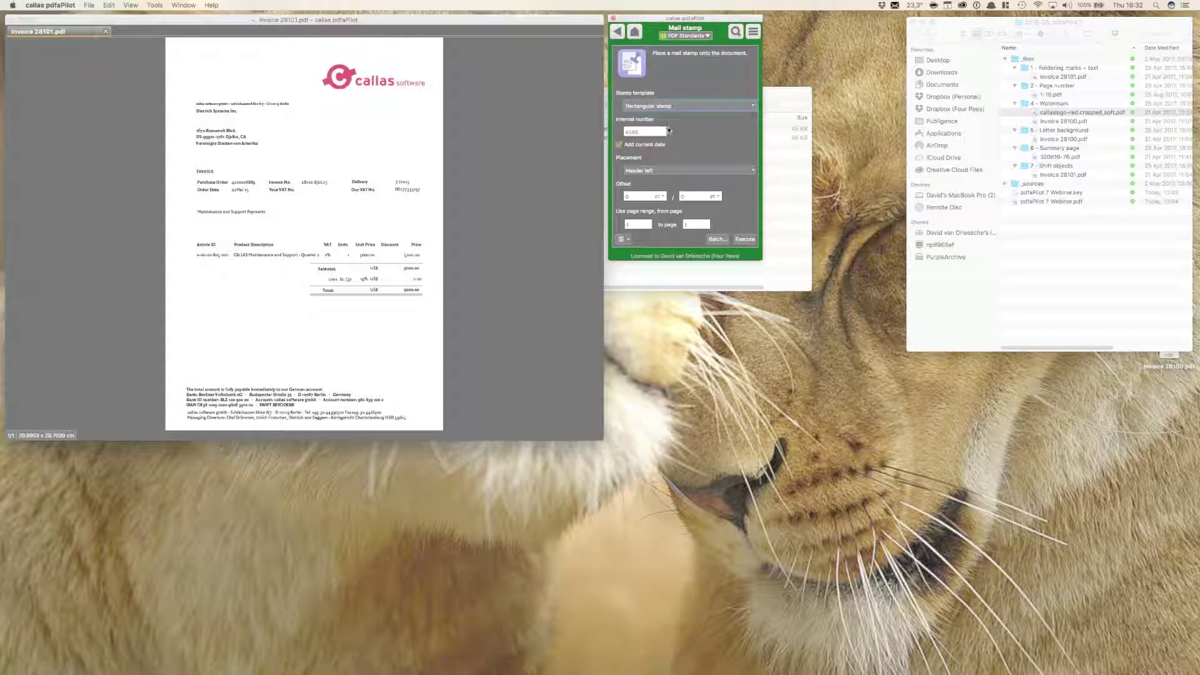
pyautogui.click(655, 170)
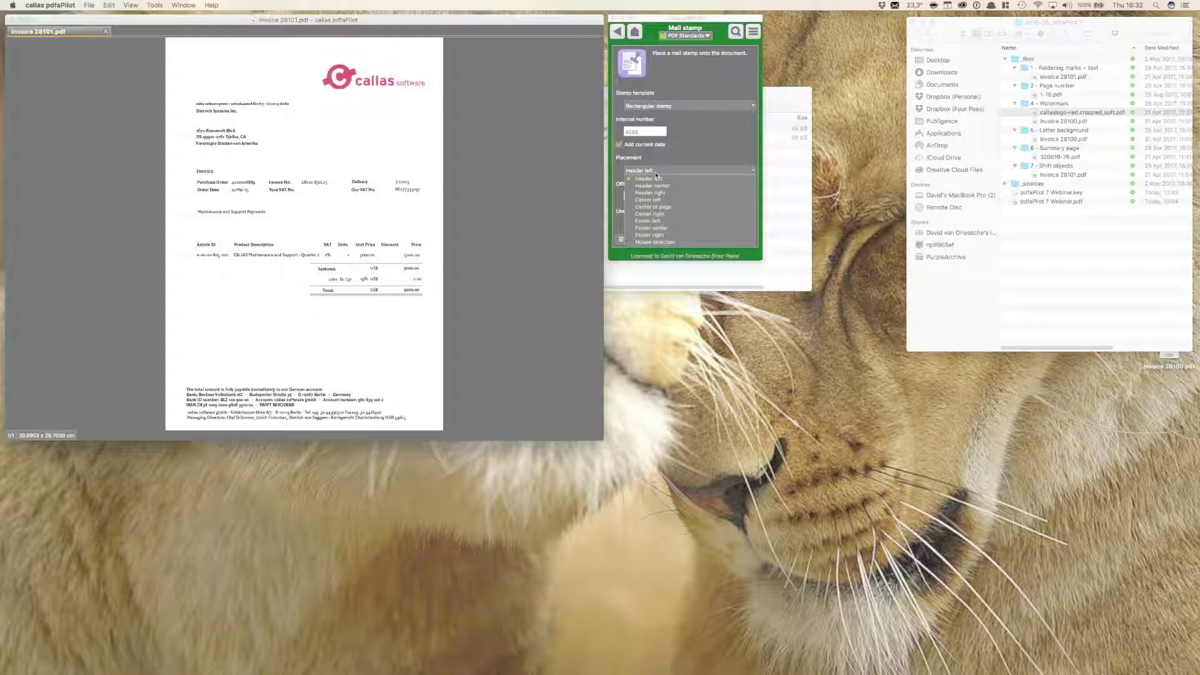
pyautogui.click(653, 179)
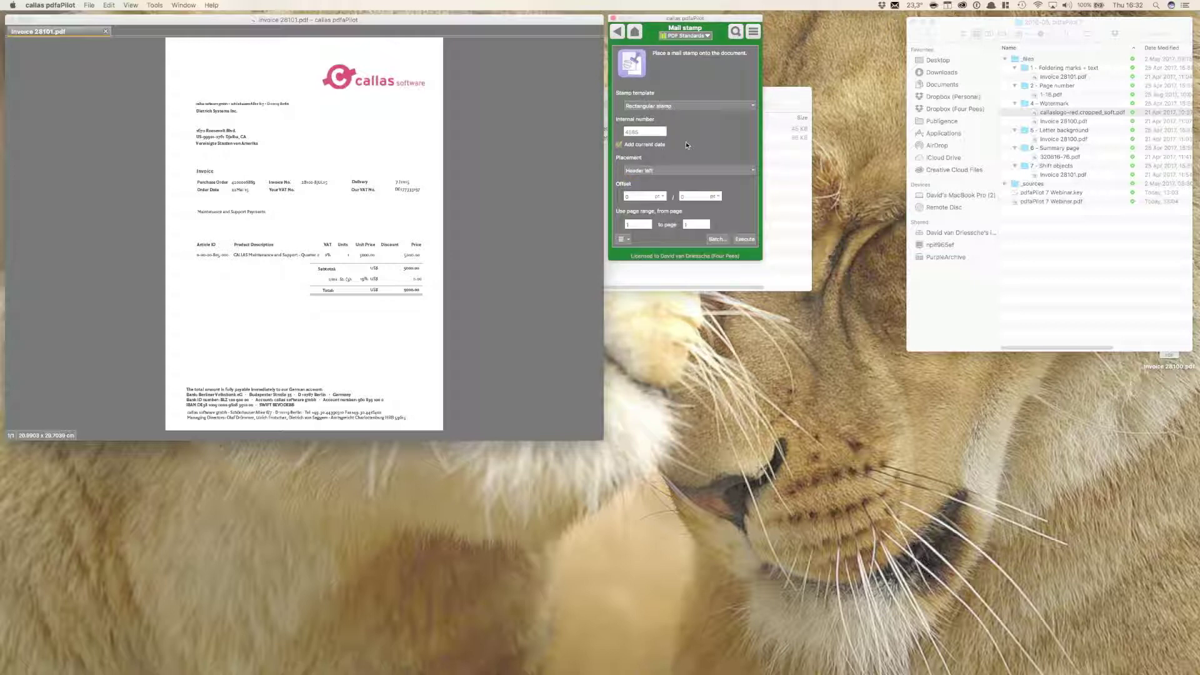
# Clear the stamp's internal number and position it by clicking below the invoice table.
pyautogui.click(644, 133)
pyautogui.doubleClick(655, 132)
pyautogui.press('BackSpace')
pyautogui.click(670, 170)
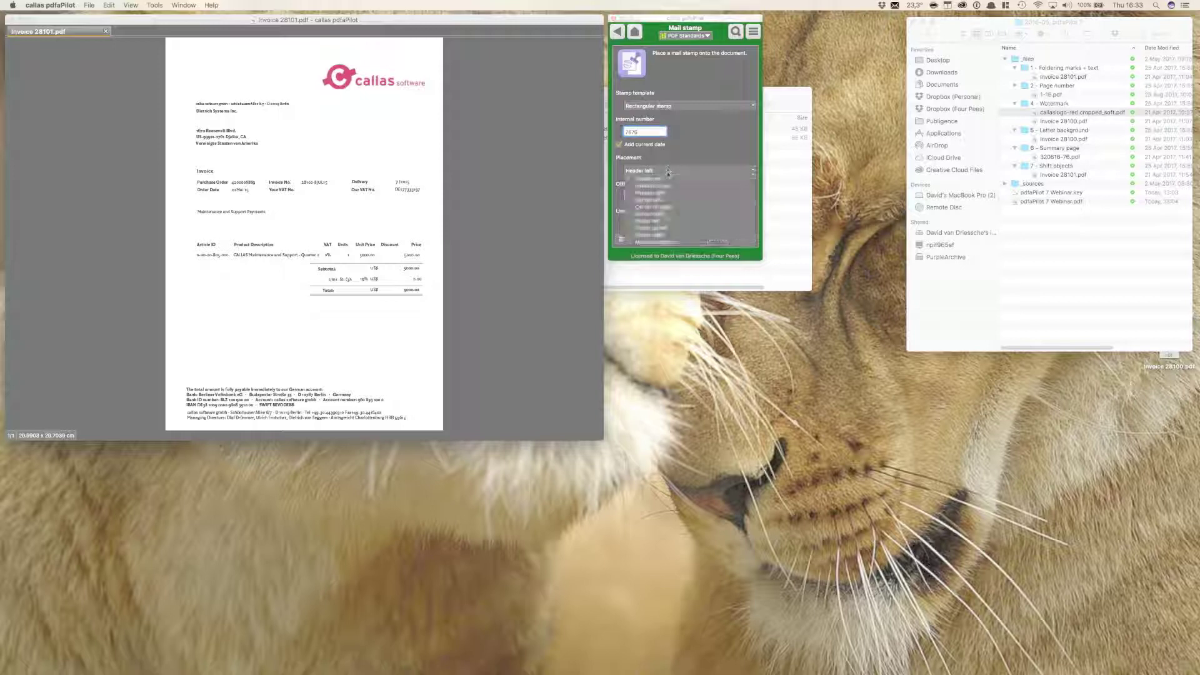
pyautogui.click(669, 244)
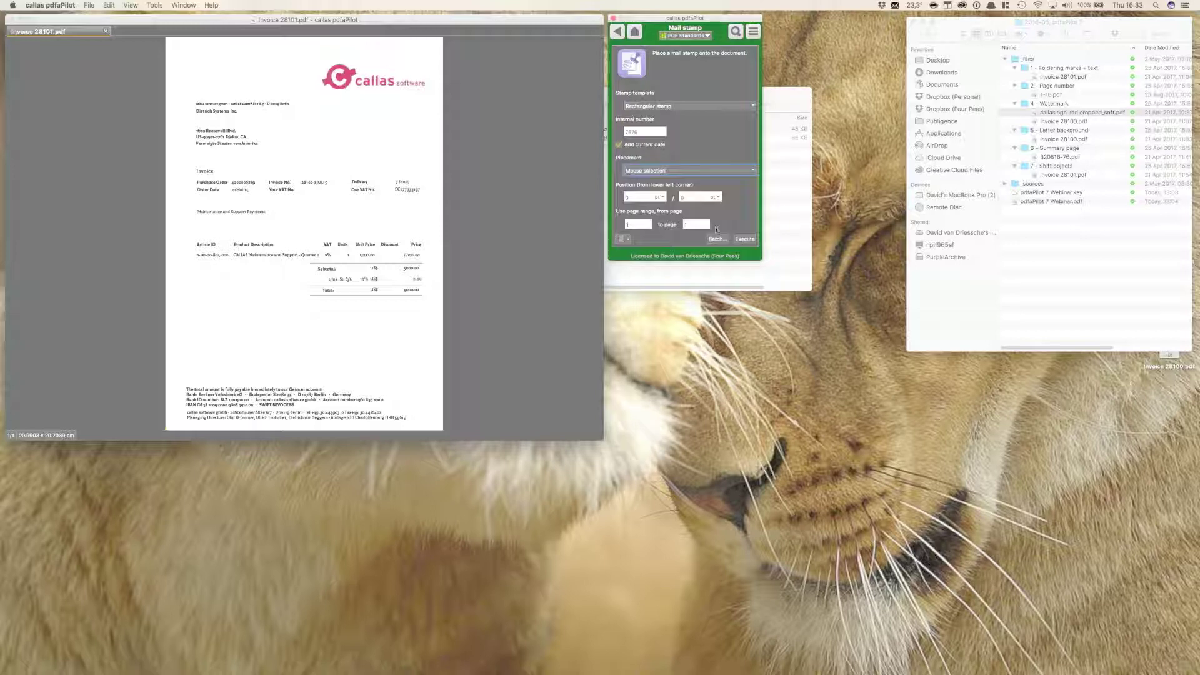
pyautogui.click(226, 319)
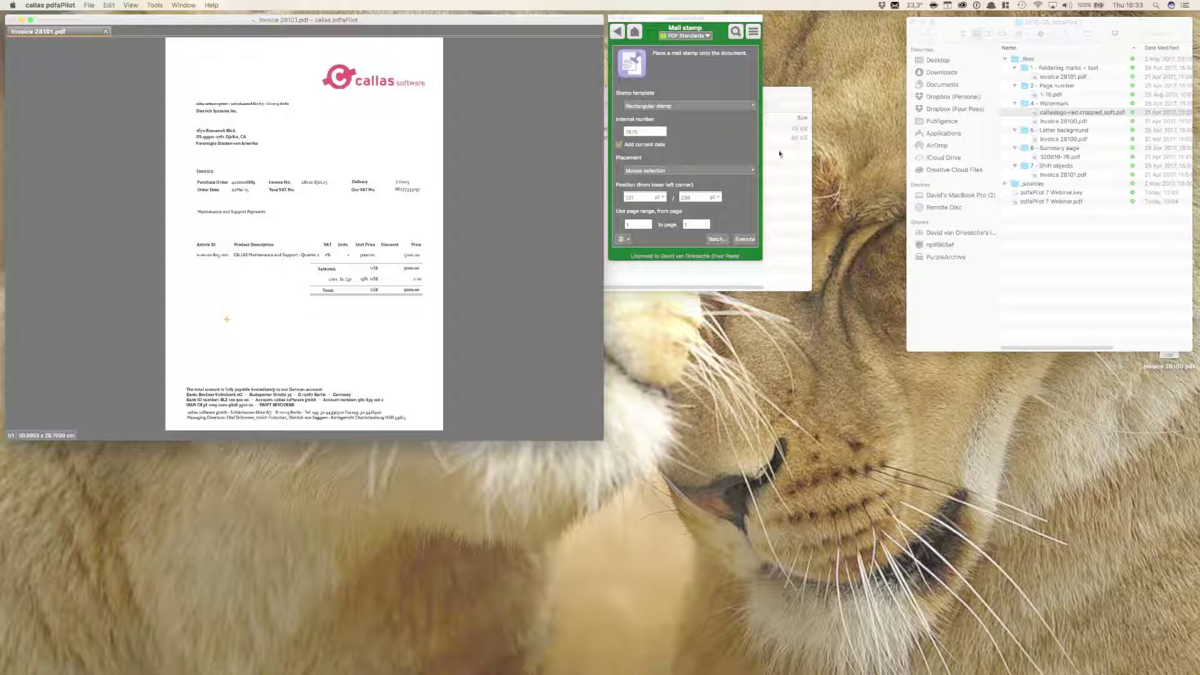
# Apply the rectangular 6/1/2017 / 7676 mail stamp and replace Invoice 28101.pdf on the Desktop.
pyautogui.click(744, 238)
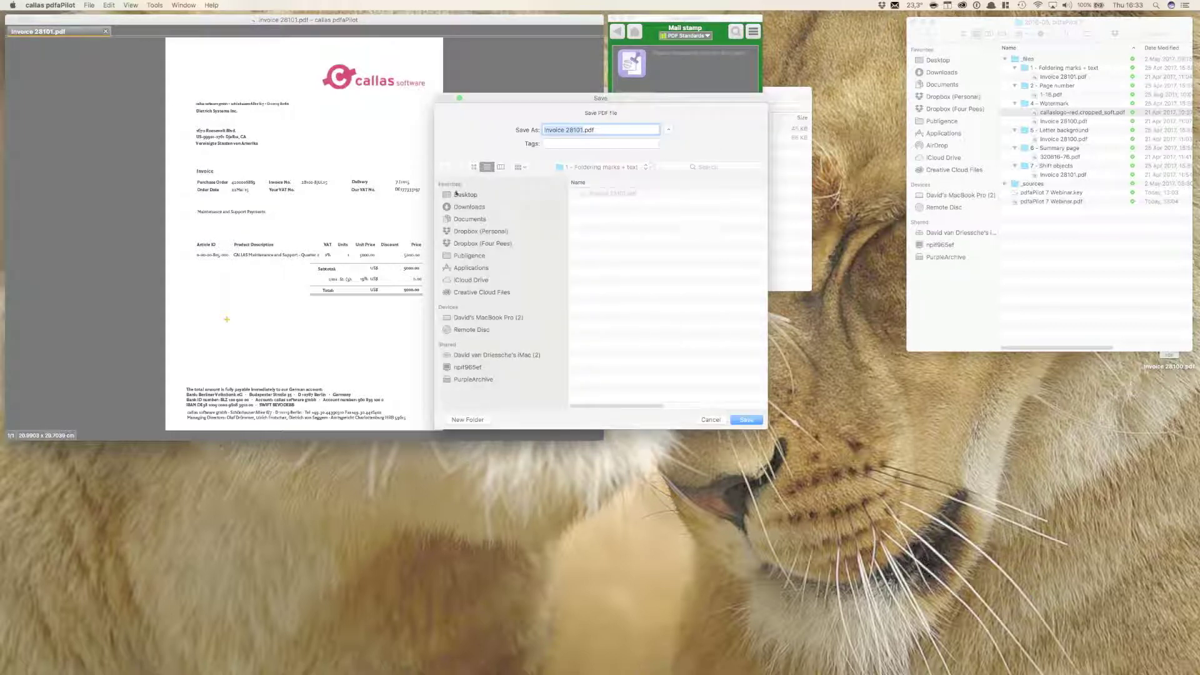
pyautogui.click(462, 195)
pyautogui.click(746, 420)
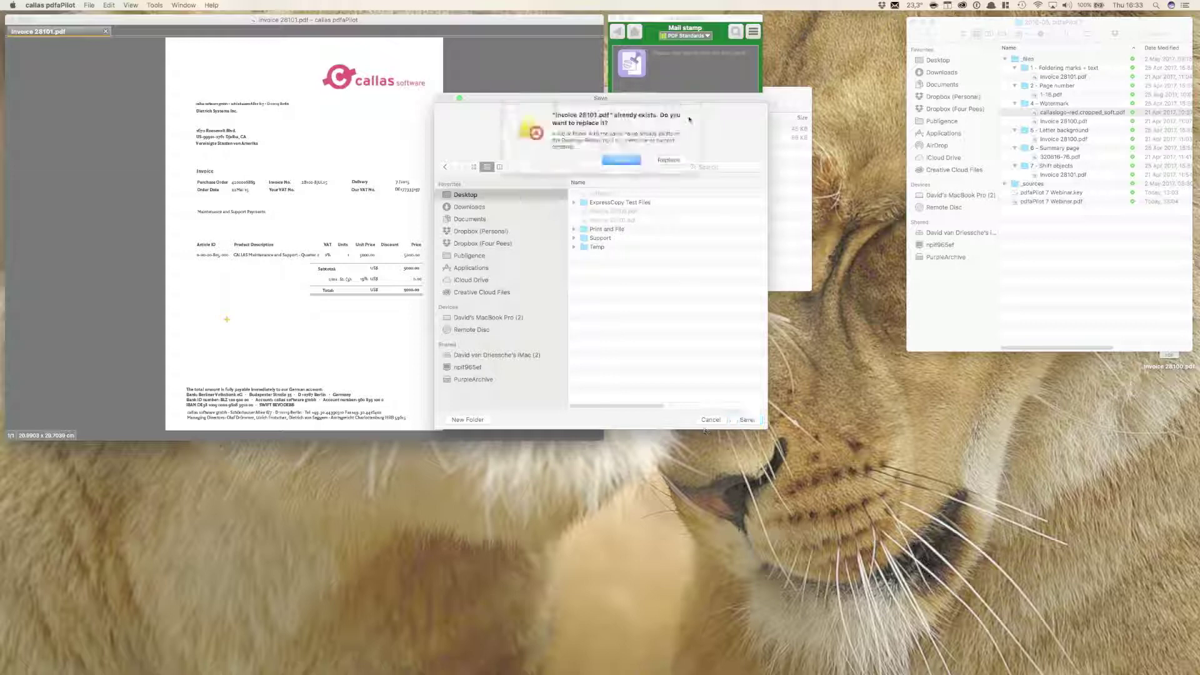
pyautogui.click(669, 159)
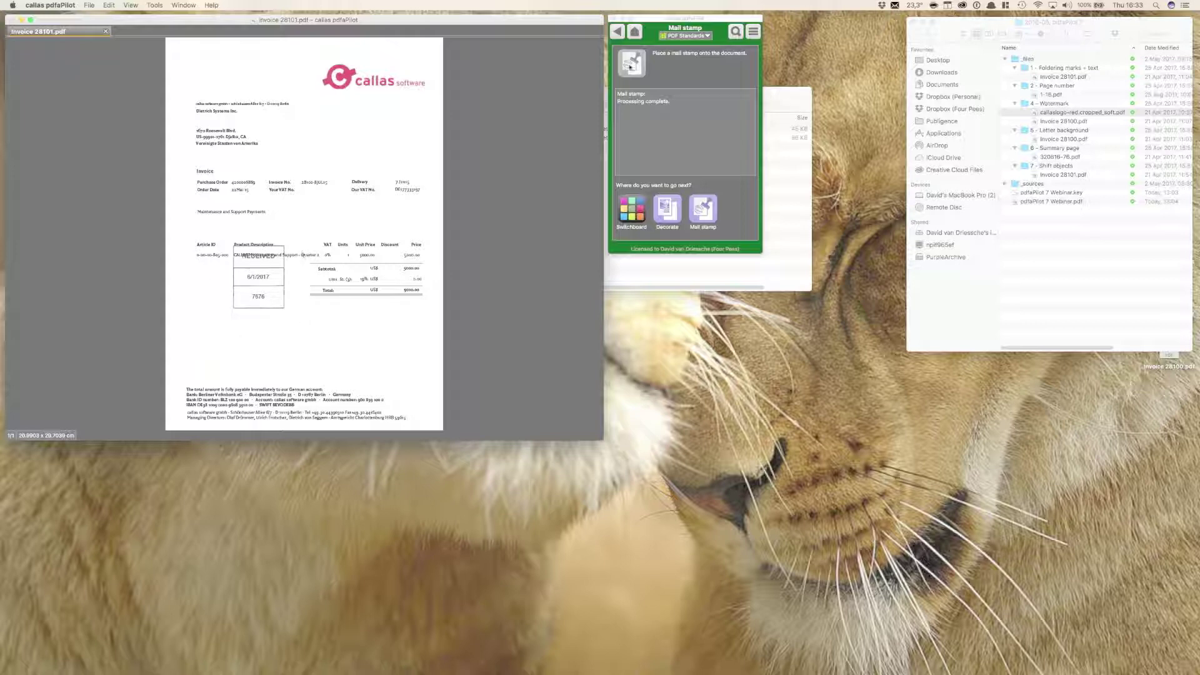
# Place a round RECEIVED stamp beside the invoice totals and replace Invoice 28101.pdf.
pyautogui.click(618, 34)
pyautogui.click(662, 106)
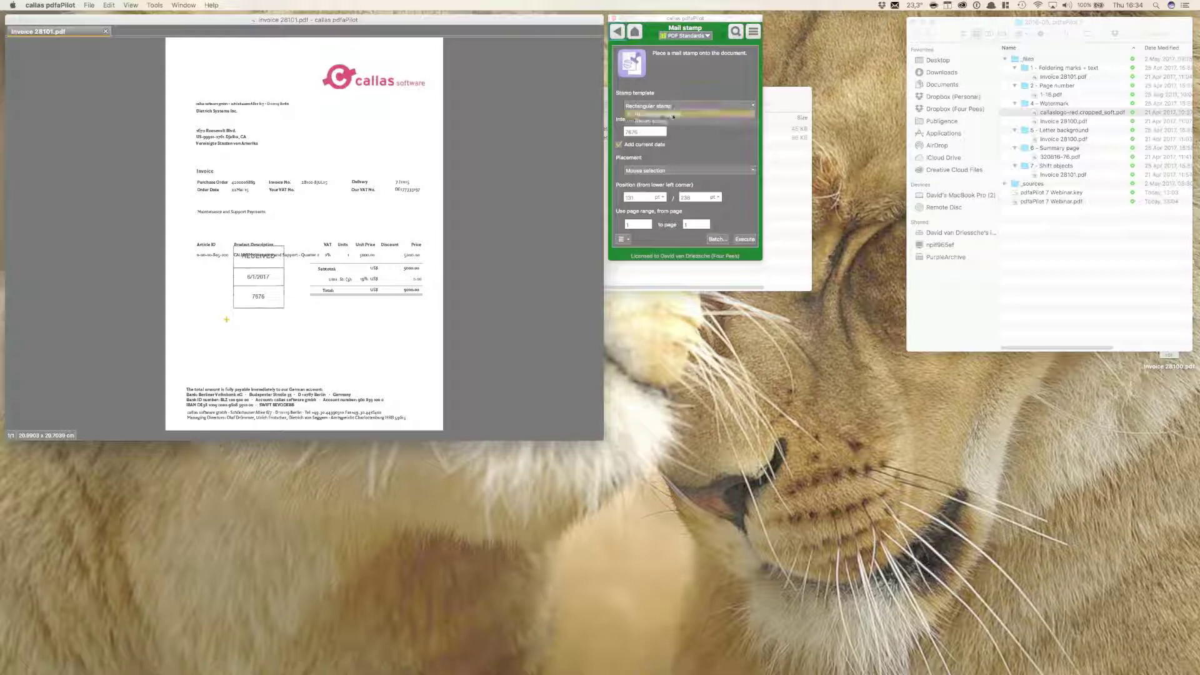
pyautogui.click(672, 122)
pyautogui.click(340, 365)
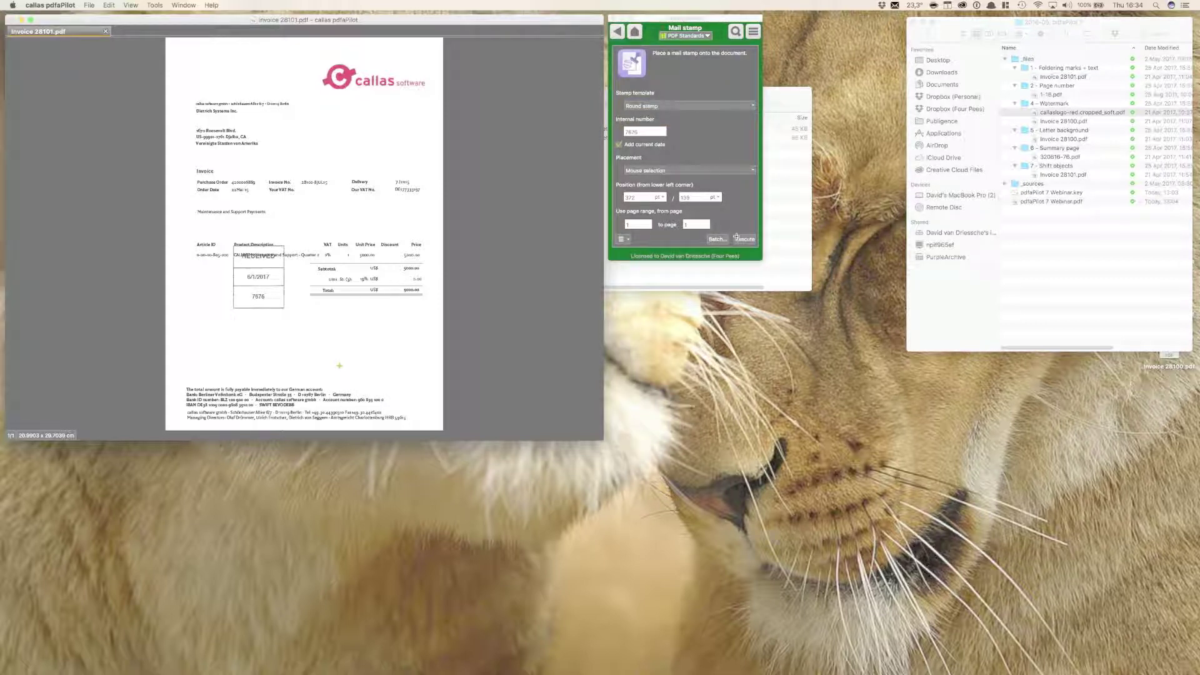
pyautogui.click(746, 240)
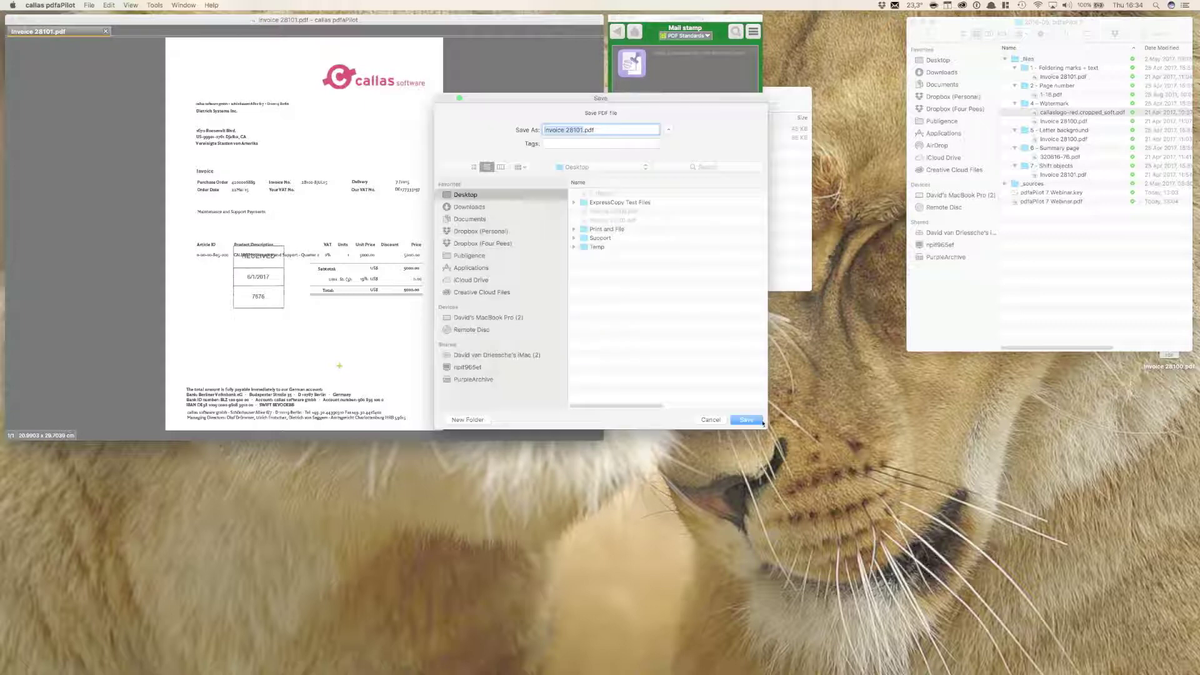
pyautogui.click(747, 420)
pyautogui.click(669, 161)
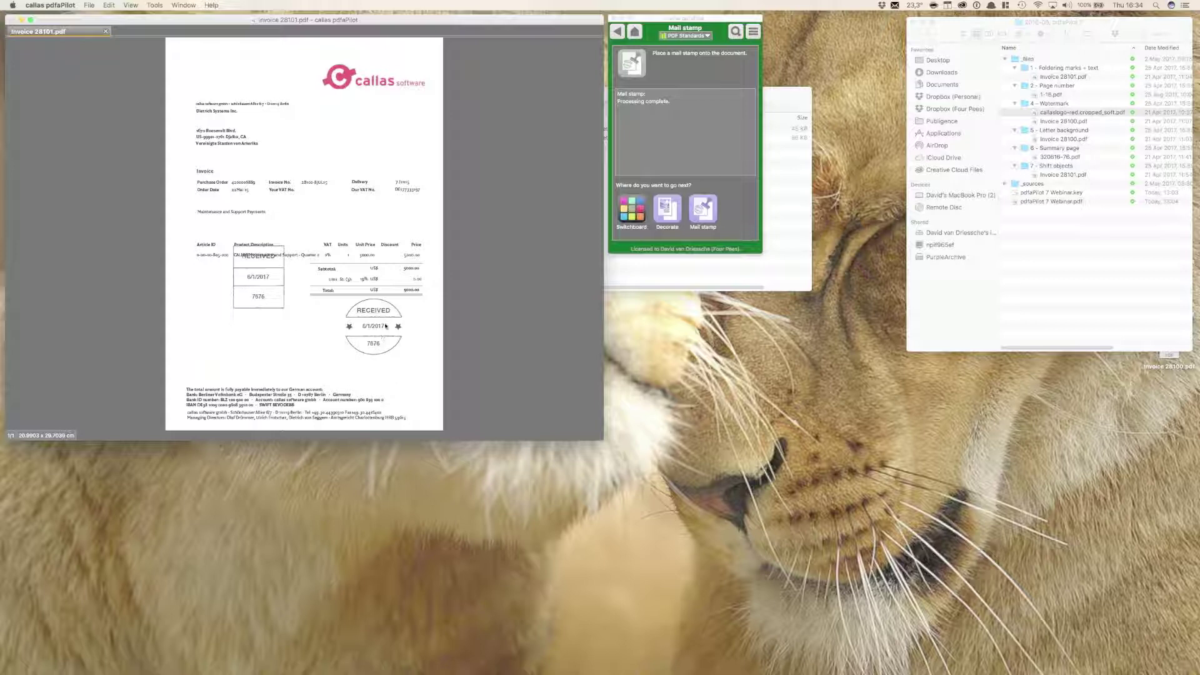
# Open the mail stamp templates folder via the panel's Manage template option.
pyautogui.click(702, 209)
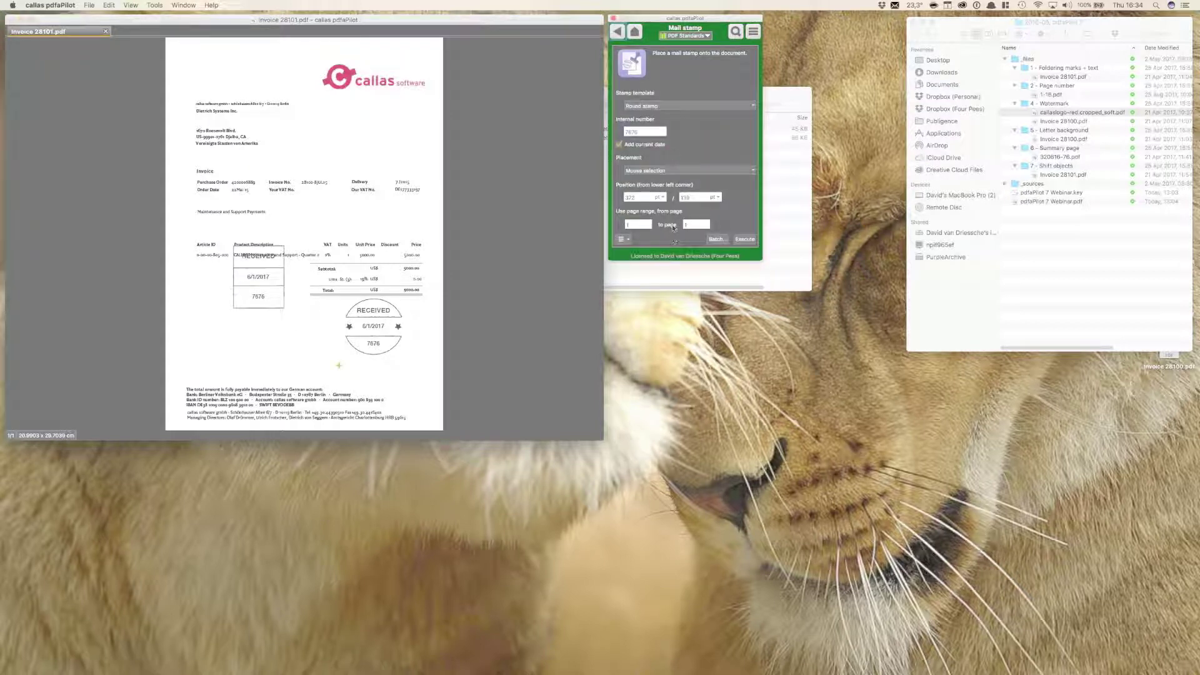
pyautogui.click(620, 242)
pyautogui.click(624, 257)
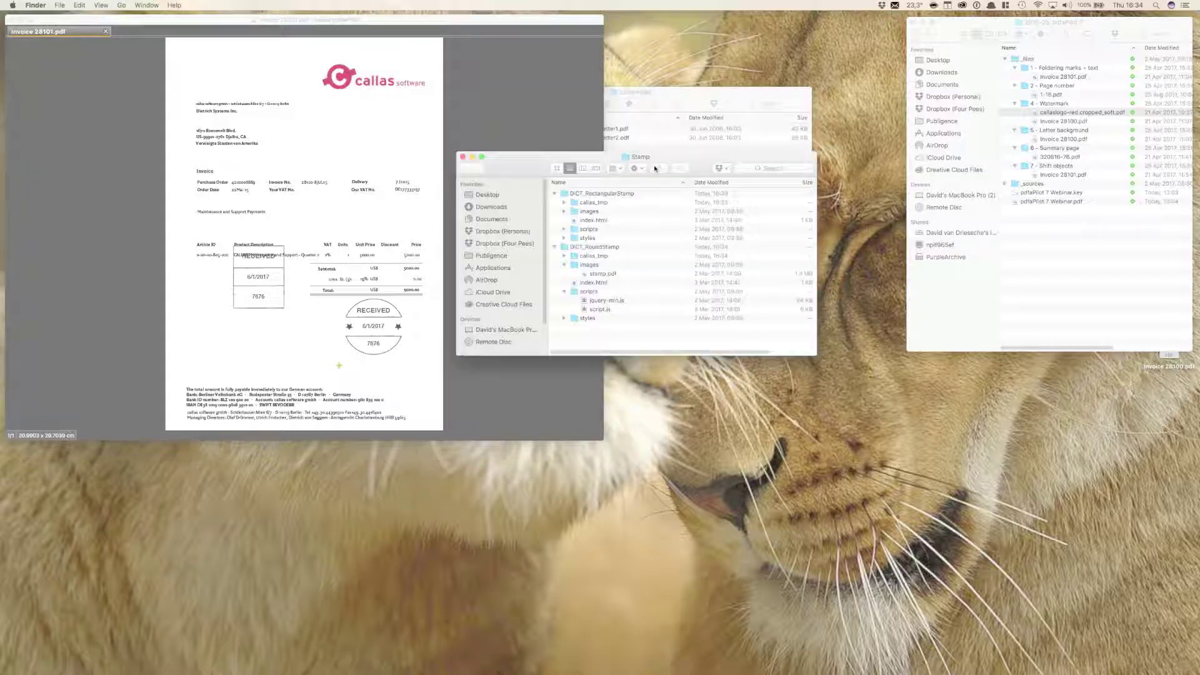
# Collapse the stamp template folders and expand DICT_RoundStamp to show its contents.
pyautogui.click(555, 255)
pyautogui.click(554, 201)
pyautogui.click(607, 211)
pyautogui.press('Up')
pyautogui.click(555, 210)
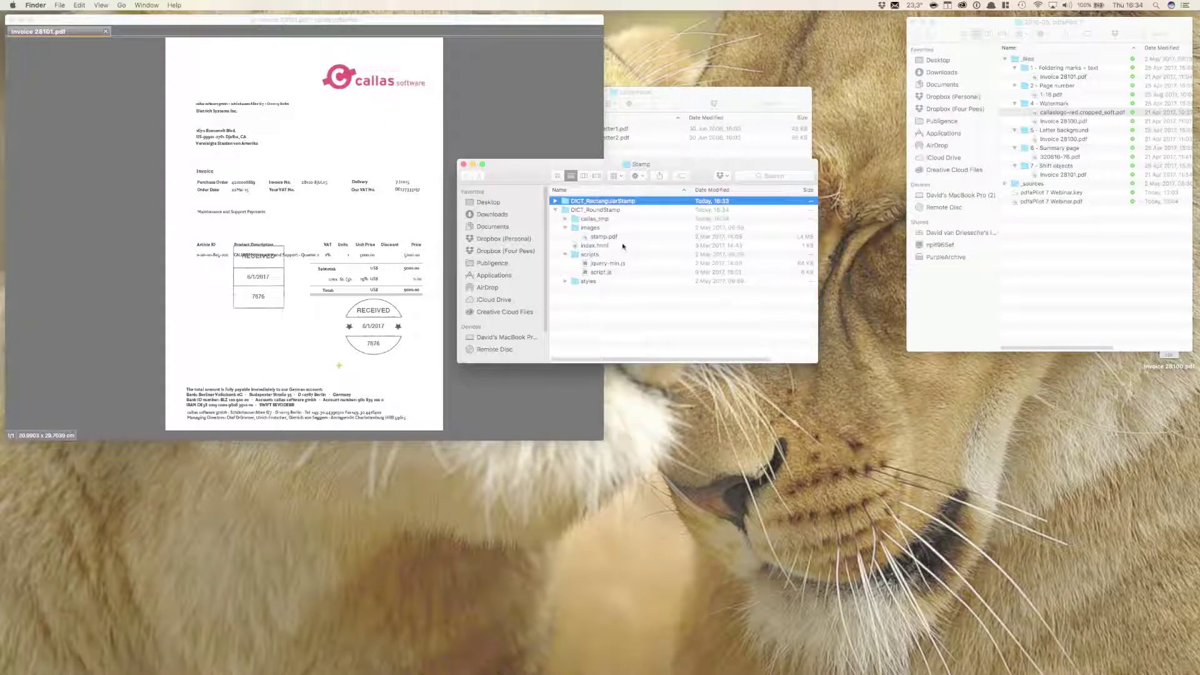
# Quick Look the round stamp's stamp.pdf graphic and script.js source code.
pyautogui.click(610, 238)
pyautogui.press('space')
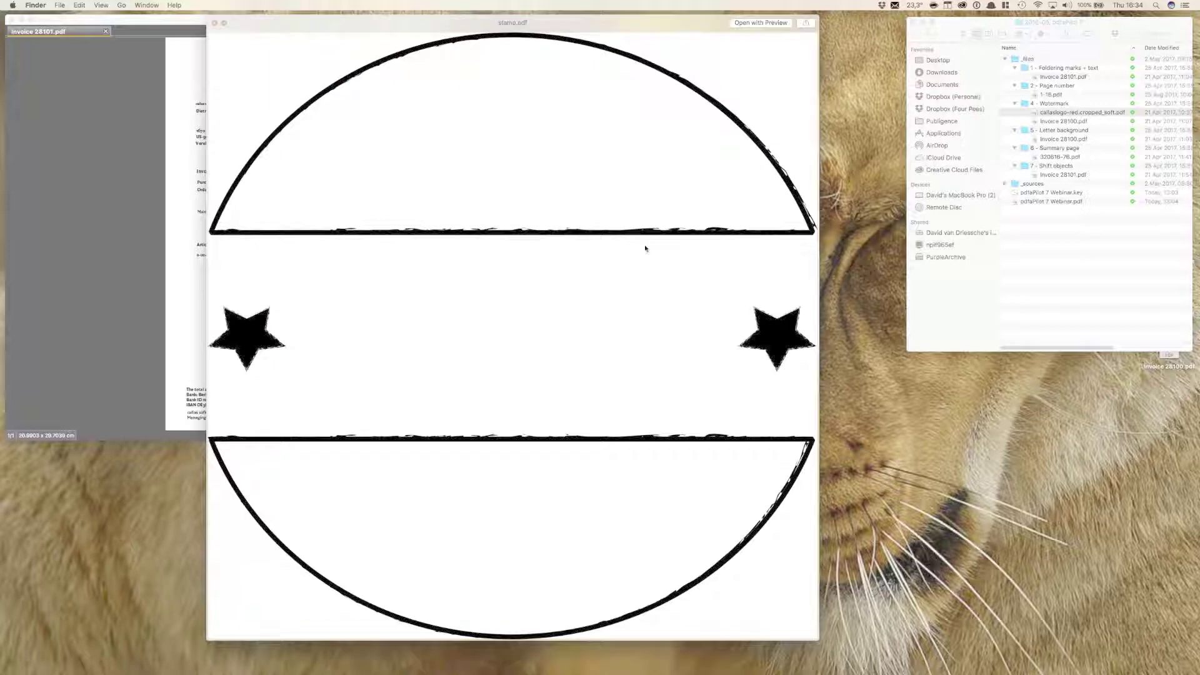
pyautogui.press('space')
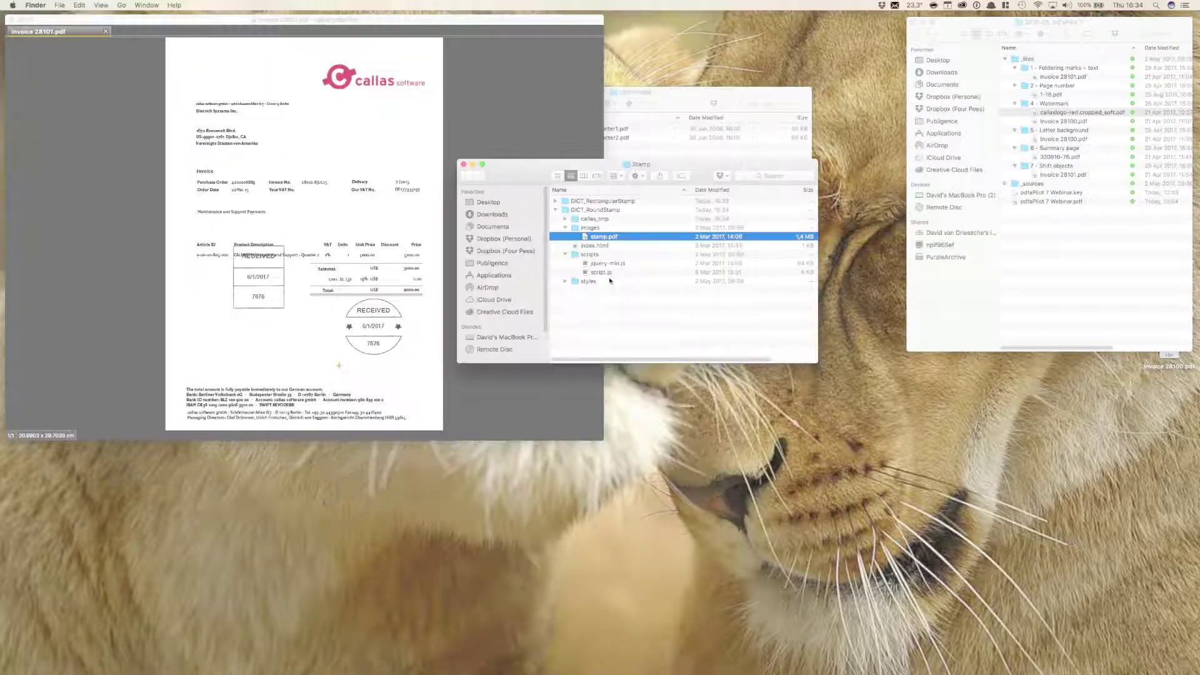
pyautogui.click(589, 273)
pyautogui.press('space')
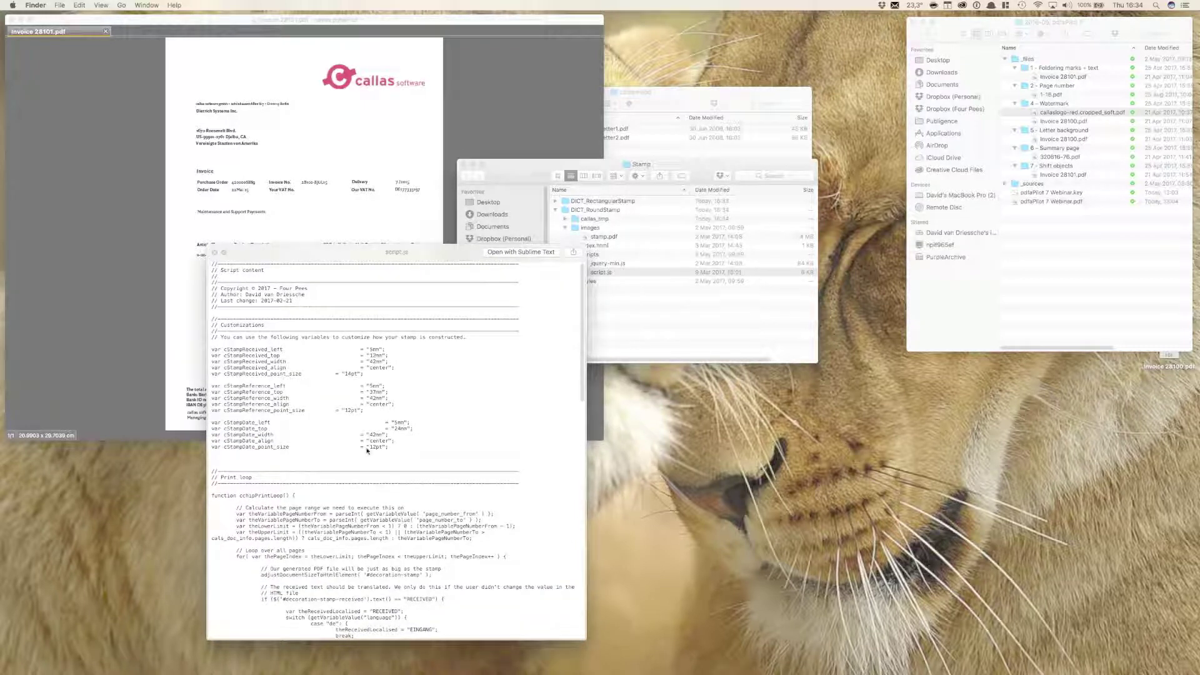
pyautogui.press('space')
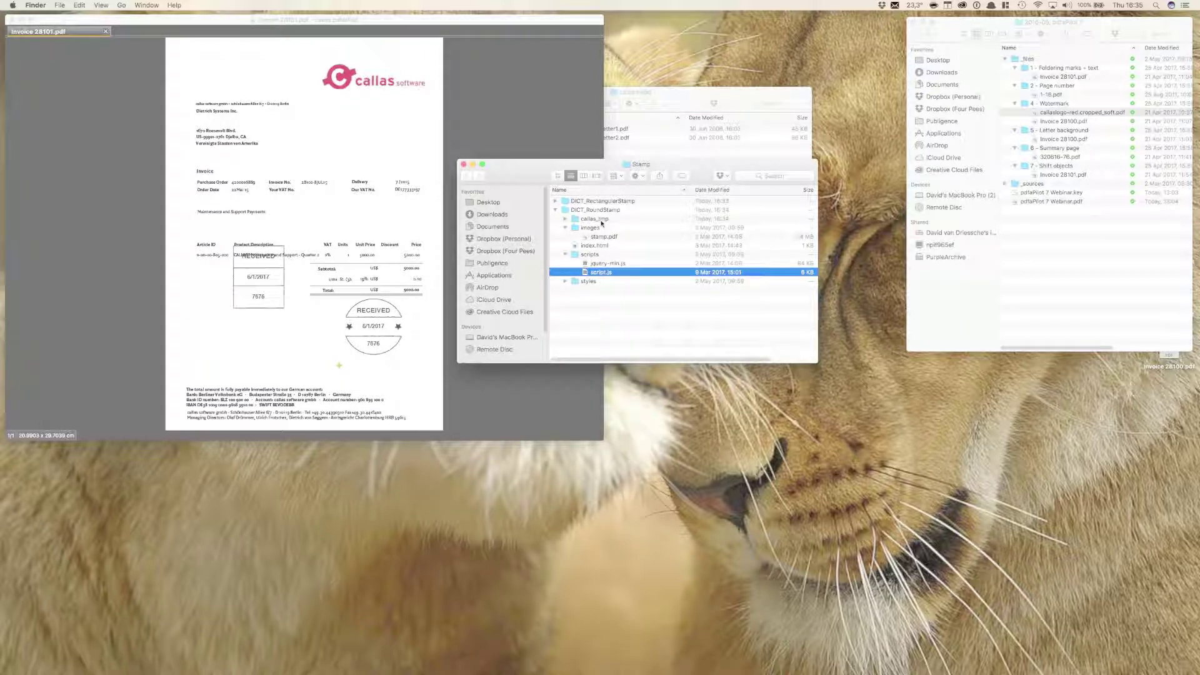
pyautogui.click(603, 237)
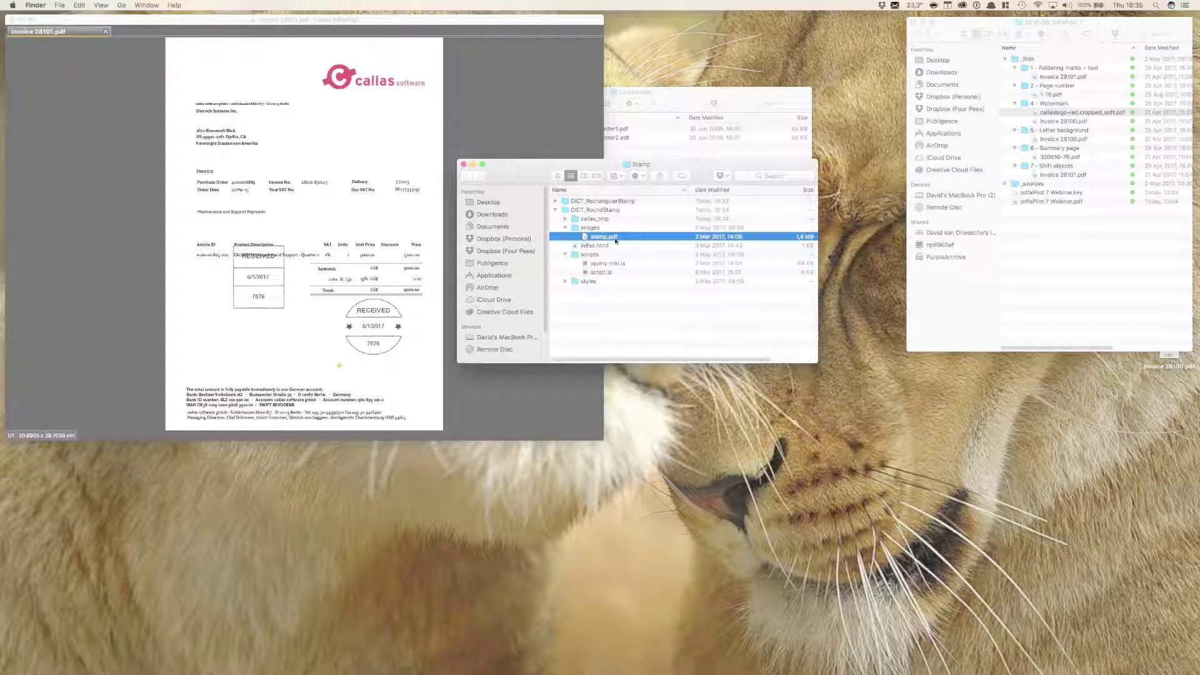
# Move the stamp marker lower right, then close Invoice 28101.pdf and return to the Decorate list.
pyautogui.press('super+Tab')
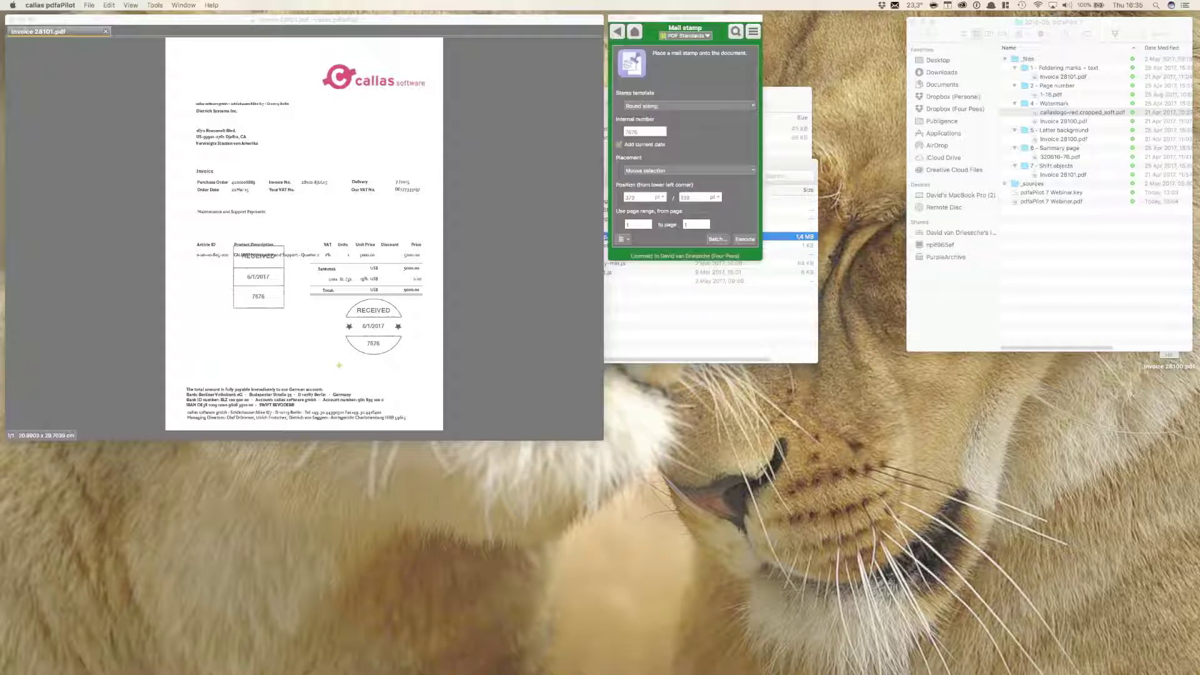
pyautogui.click(410, 352)
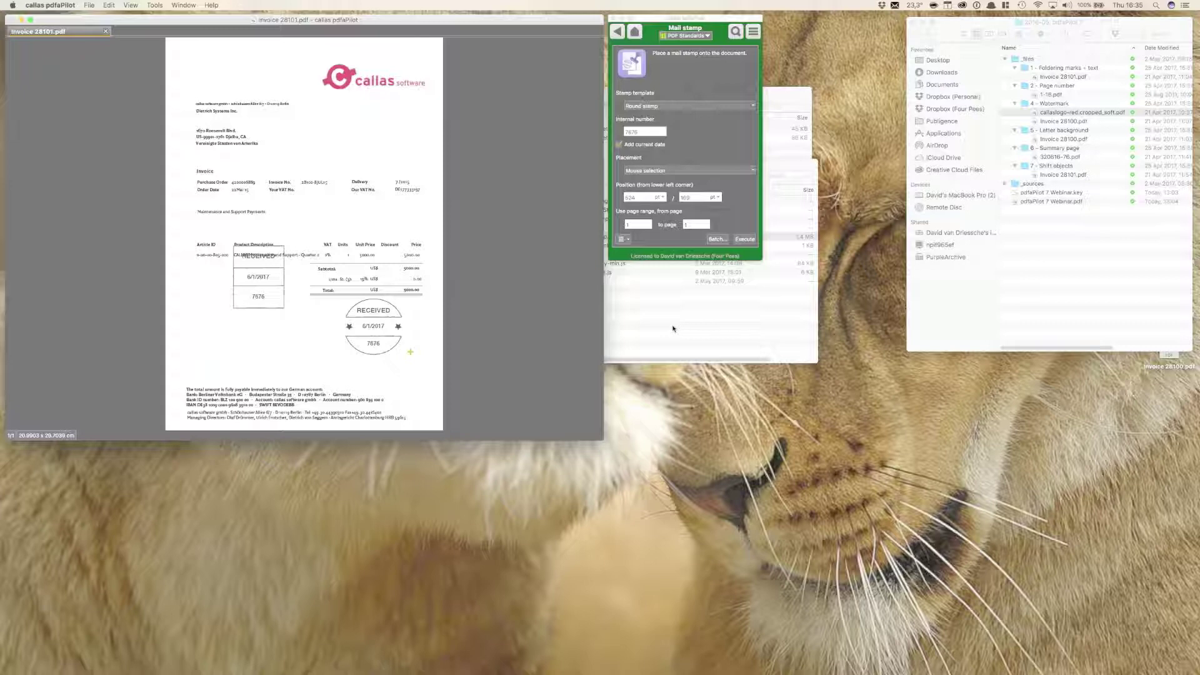
pyautogui.click(673, 327)
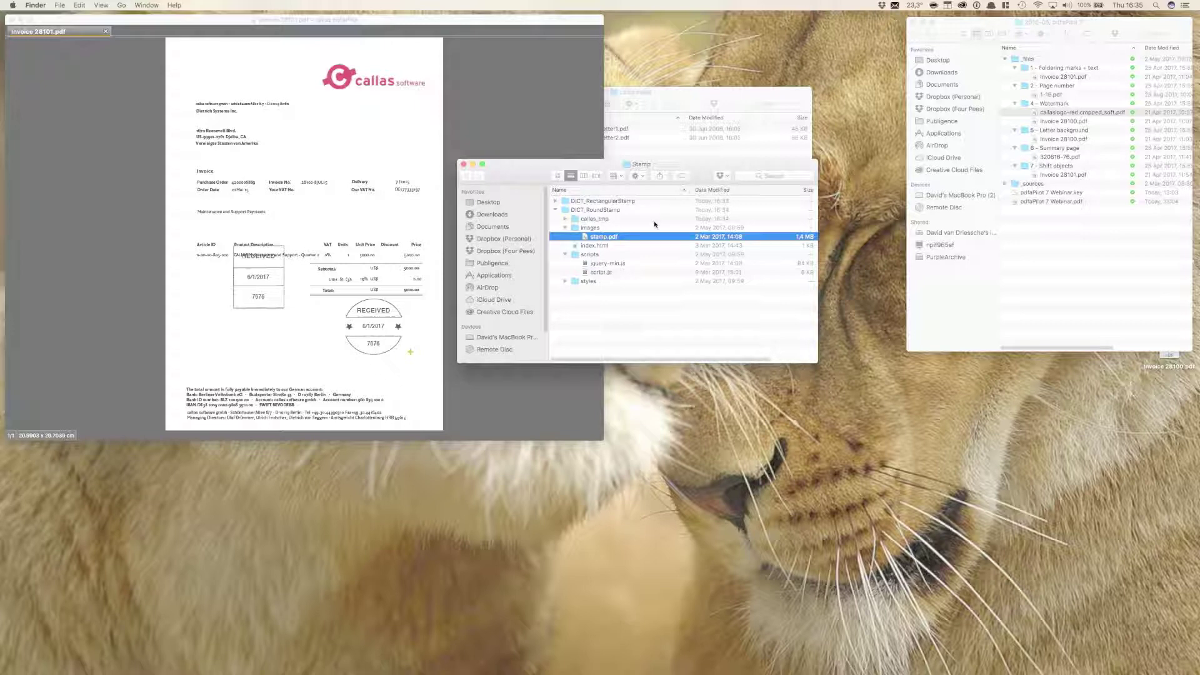
pyautogui.click(133, 74)
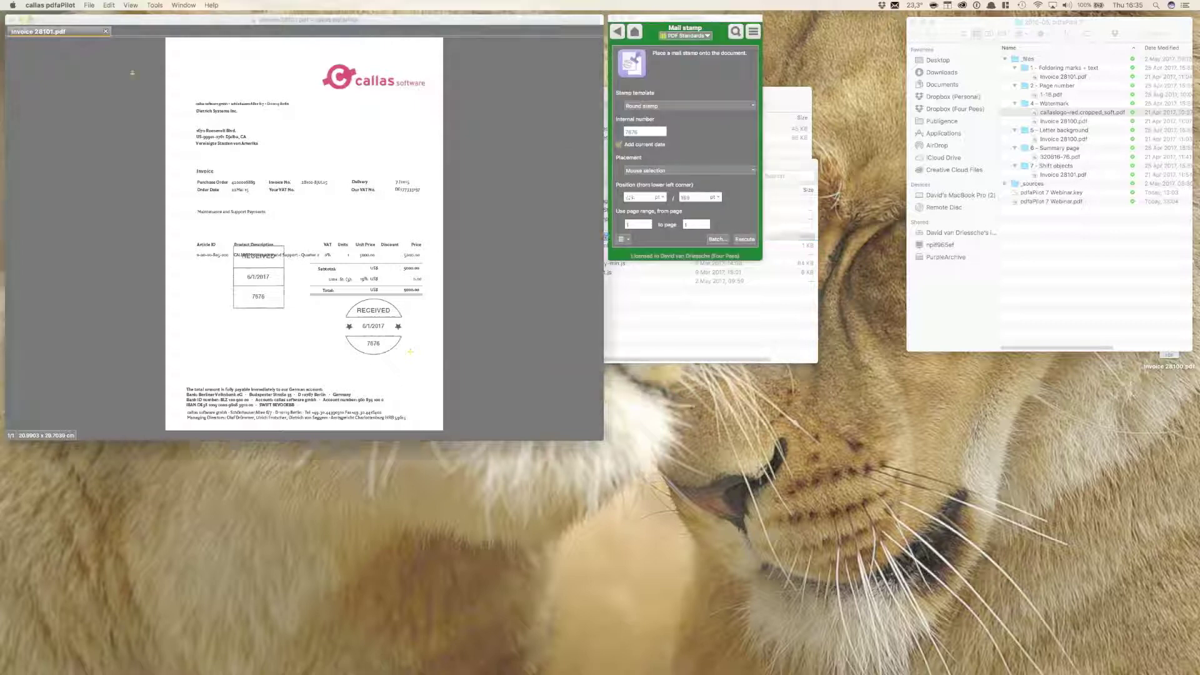
pyautogui.click(106, 32)
pyautogui.click(617, 31)
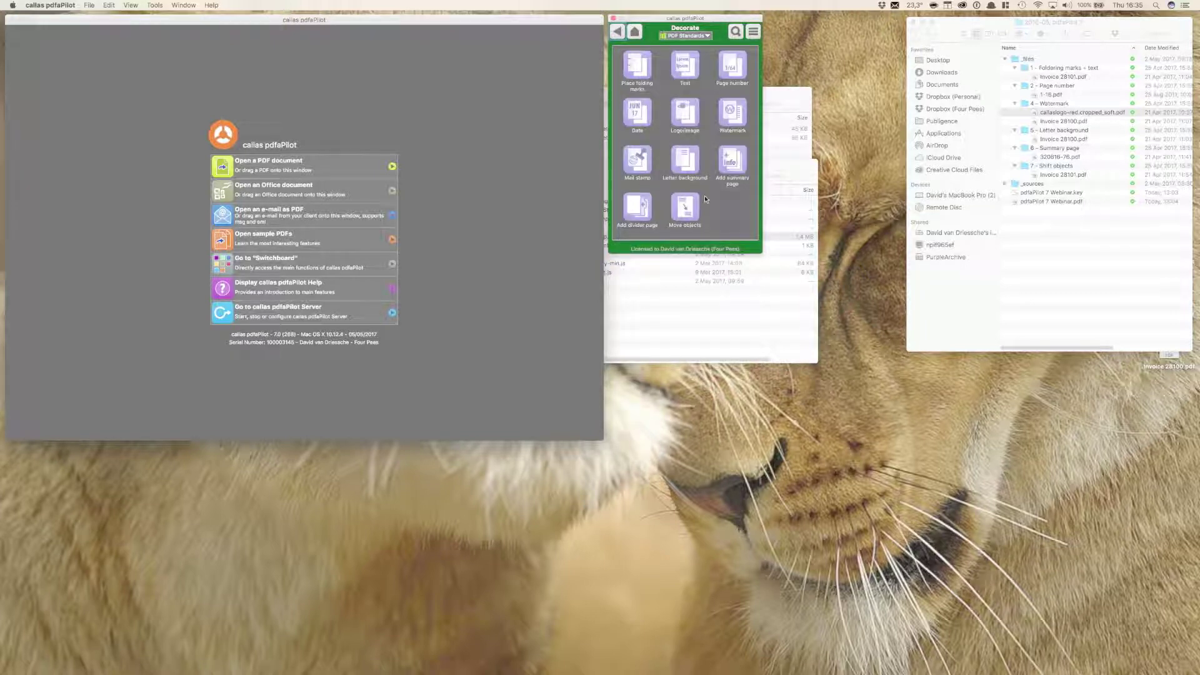
# Open Add summary page and load the brochure 320816-76.pdf from Finder.
pyautogui.click(734, 167)
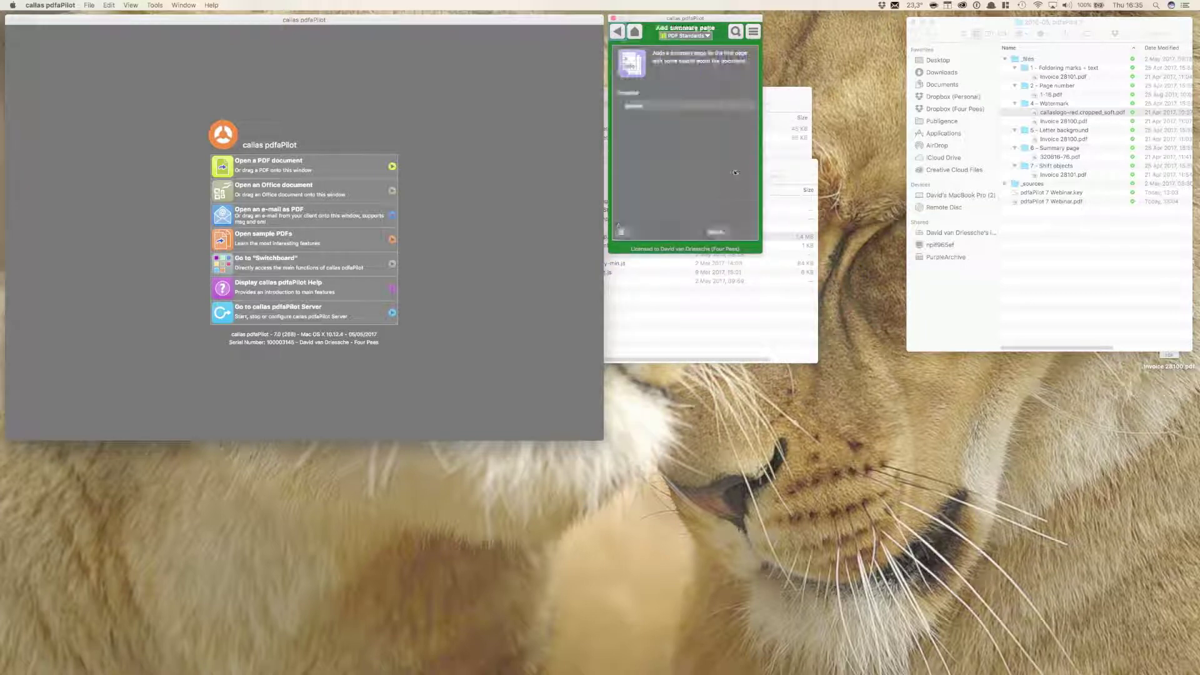
pyautogui.click(1082, 250)
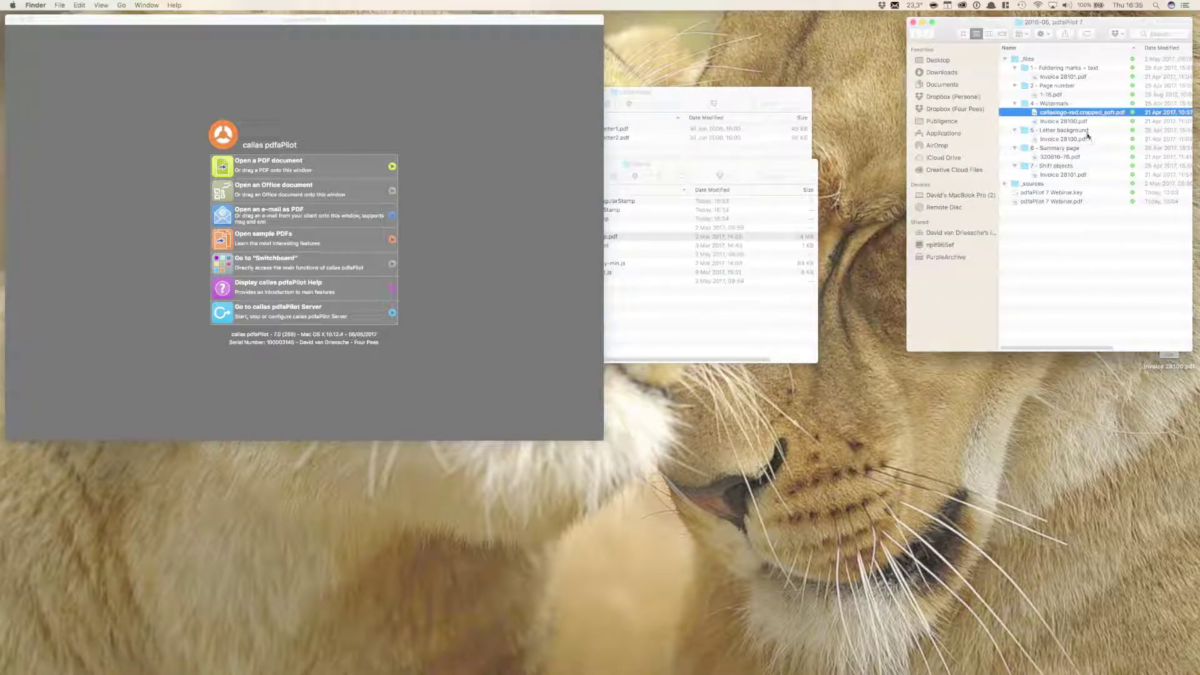
pyautogui.moveTo(1075, 156); pyautogui.dragTo(562, 111)
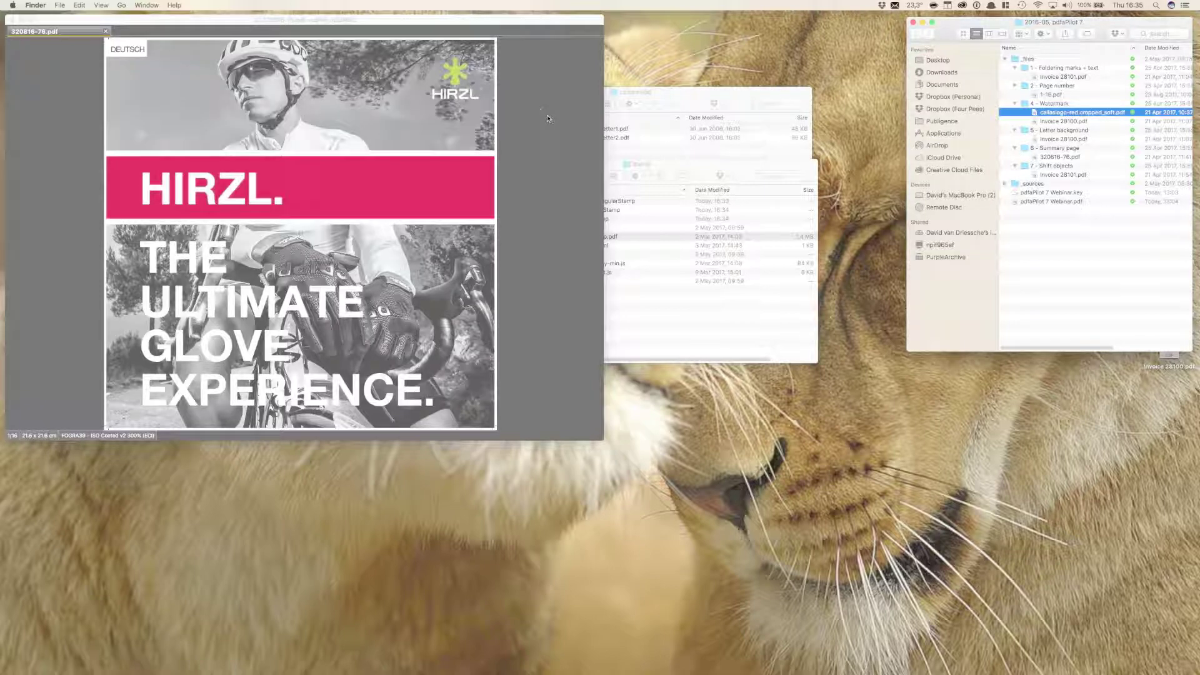
pyautogui.scroll(-2, 463, 203)
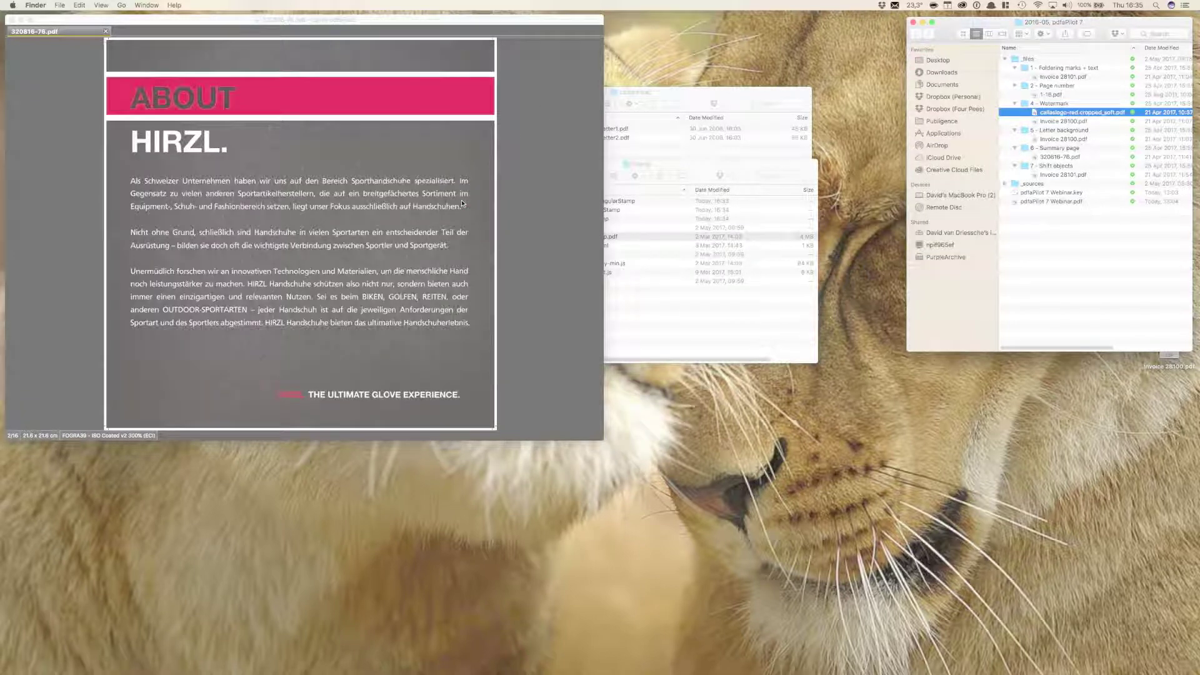
pyautogui.scroll(-5, 463, 204)
pyautogui.scroll(6, 462, 204)
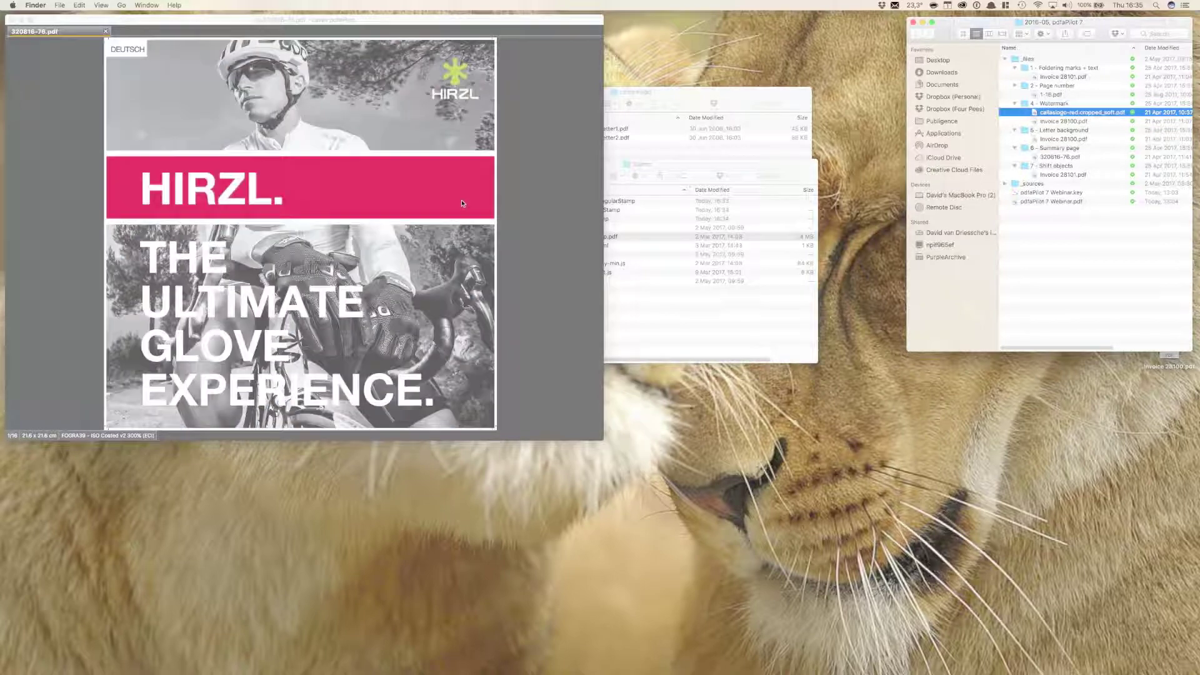
pyautogui.click(475, 193)
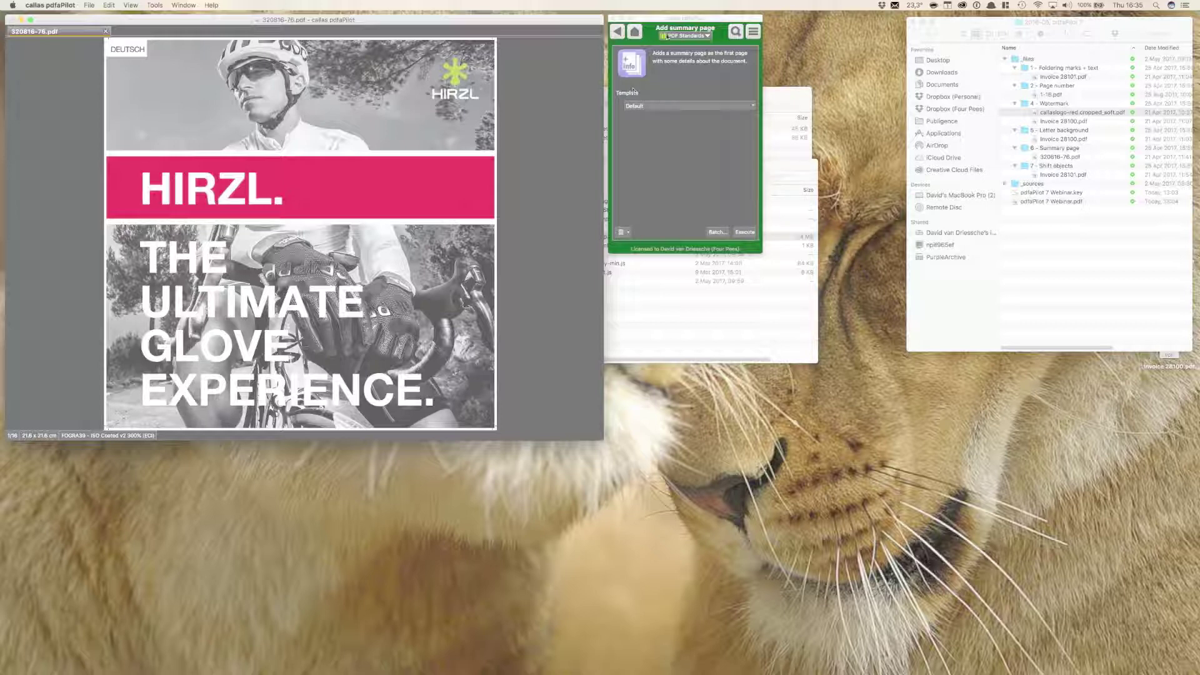
# Check the summary page template list and inspect the DICT_Default template folder.
pyautogui.click(646, 110)
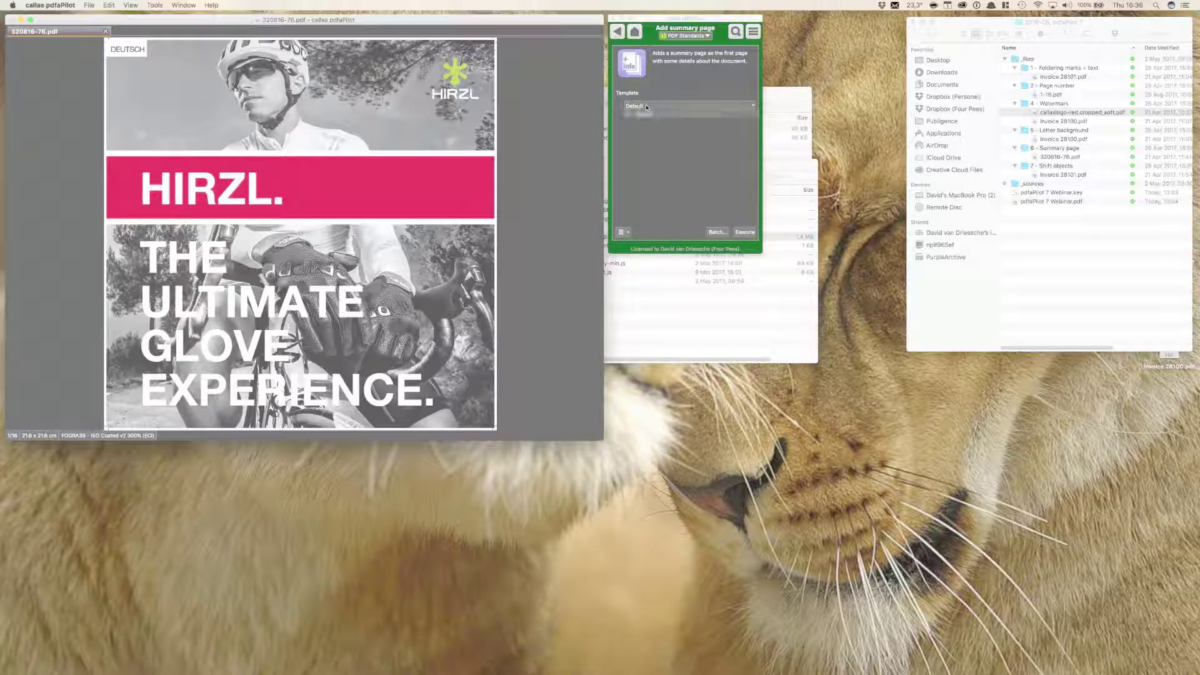
pyautogui.click(652, 142)
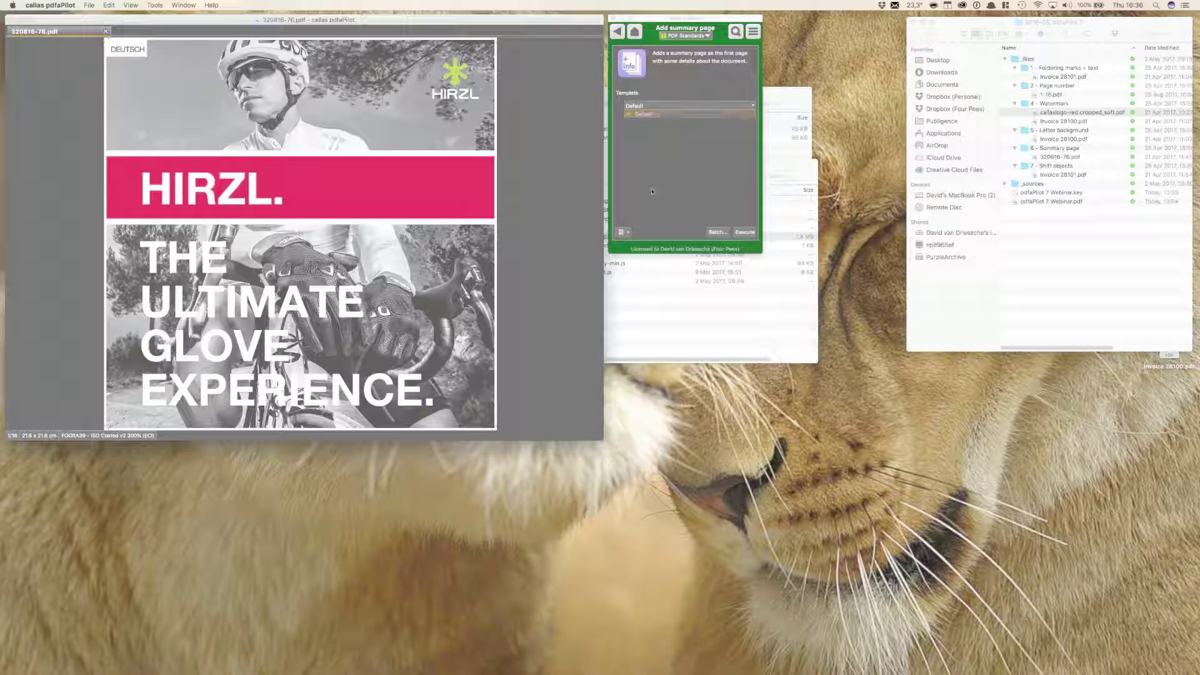
pyautogui.click(623, 232)
pyautogui.click(632, 253)
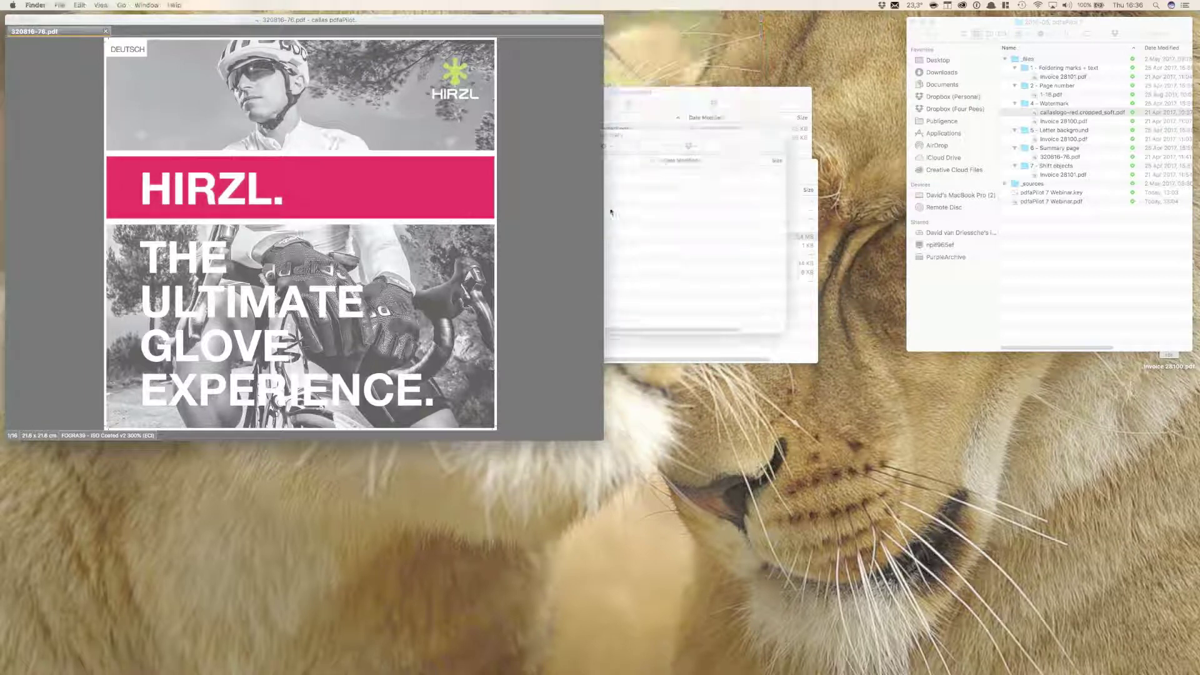
pyautogui.click(533, 172)
pyautogui.click(524, 171)
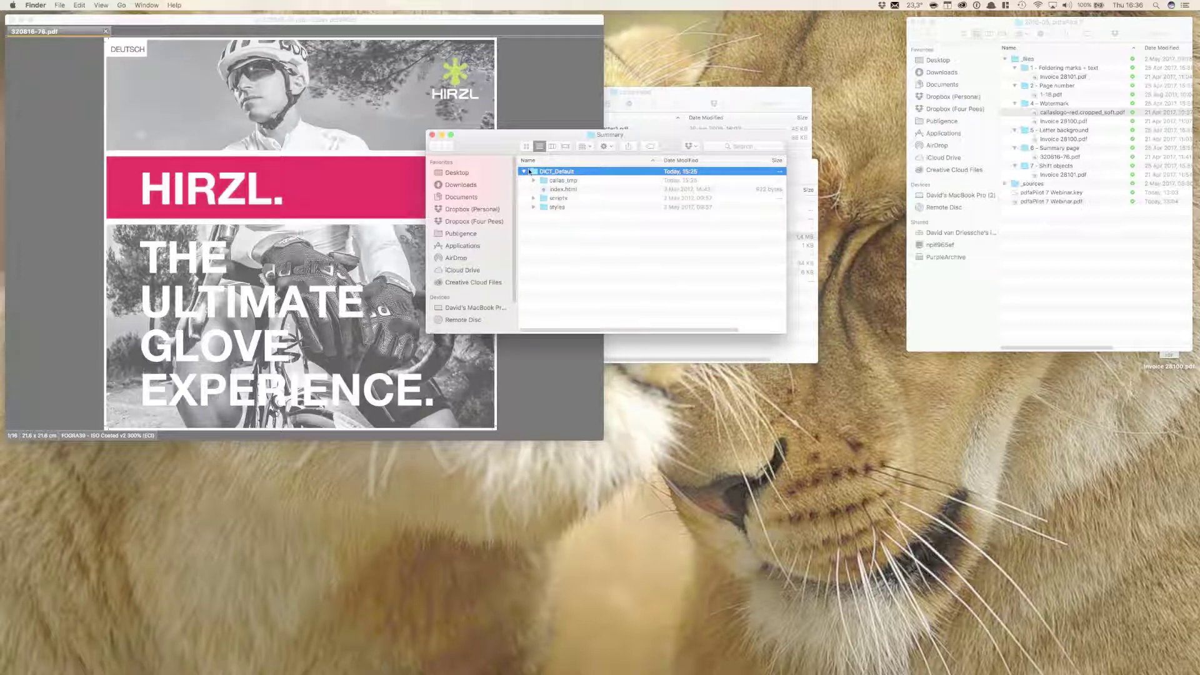
pyautogui.click(432, 135)
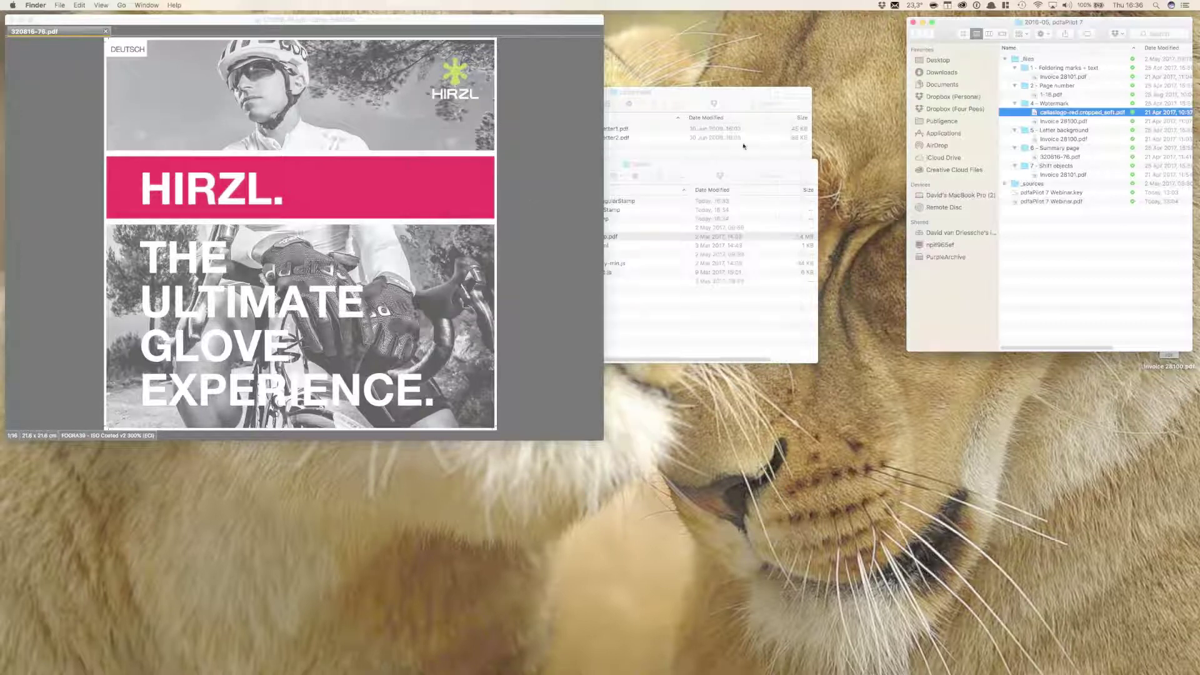
pyautogui.press('super+Tab')
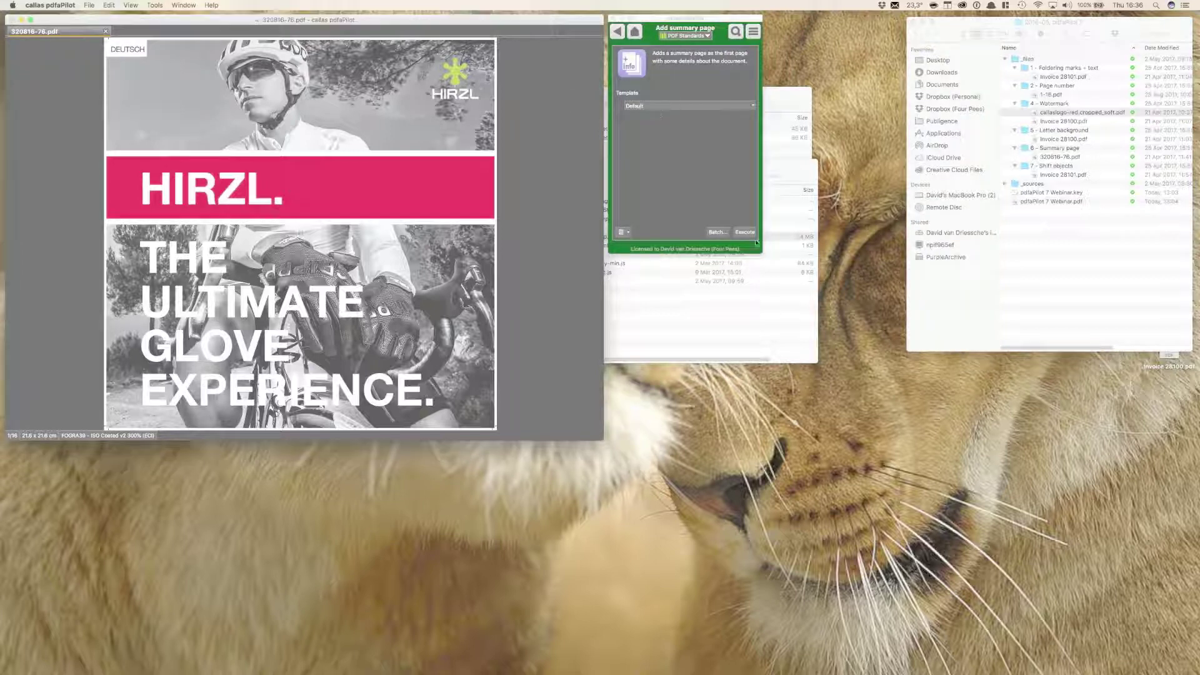
# Add the Default summary page and save 320816-76.pdf to the Desktop.
pyautogui.click(756, 233)
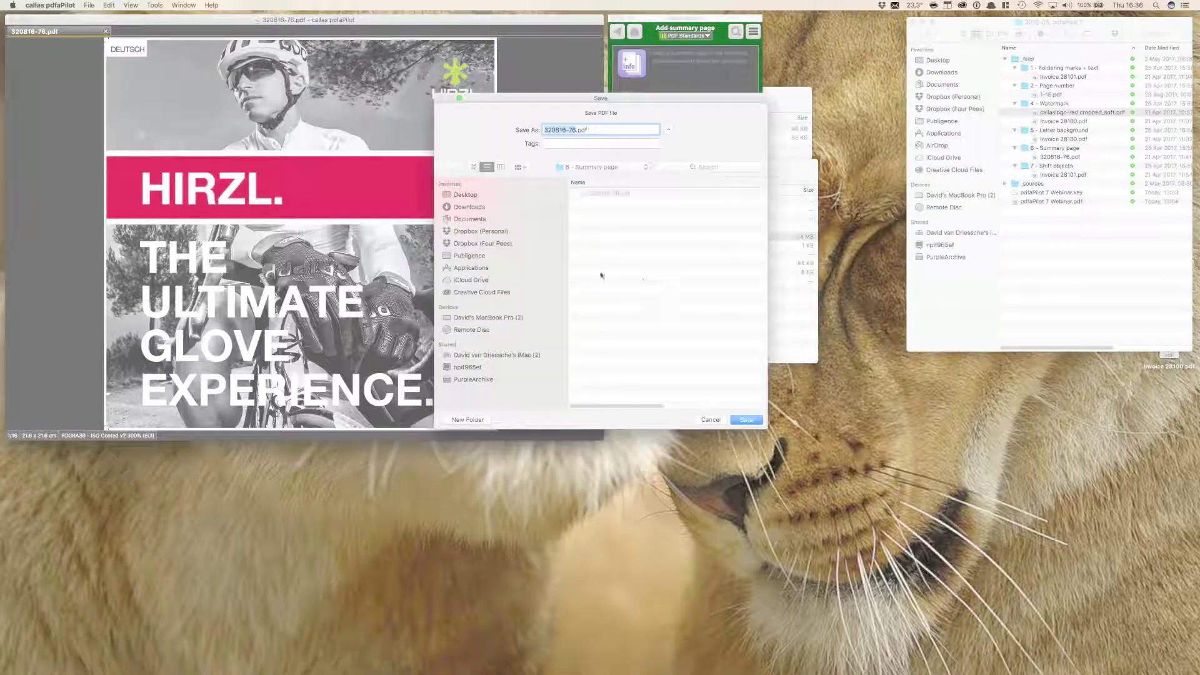
pyautogui.click(468, 197)
pyautogui.click(750, 421)
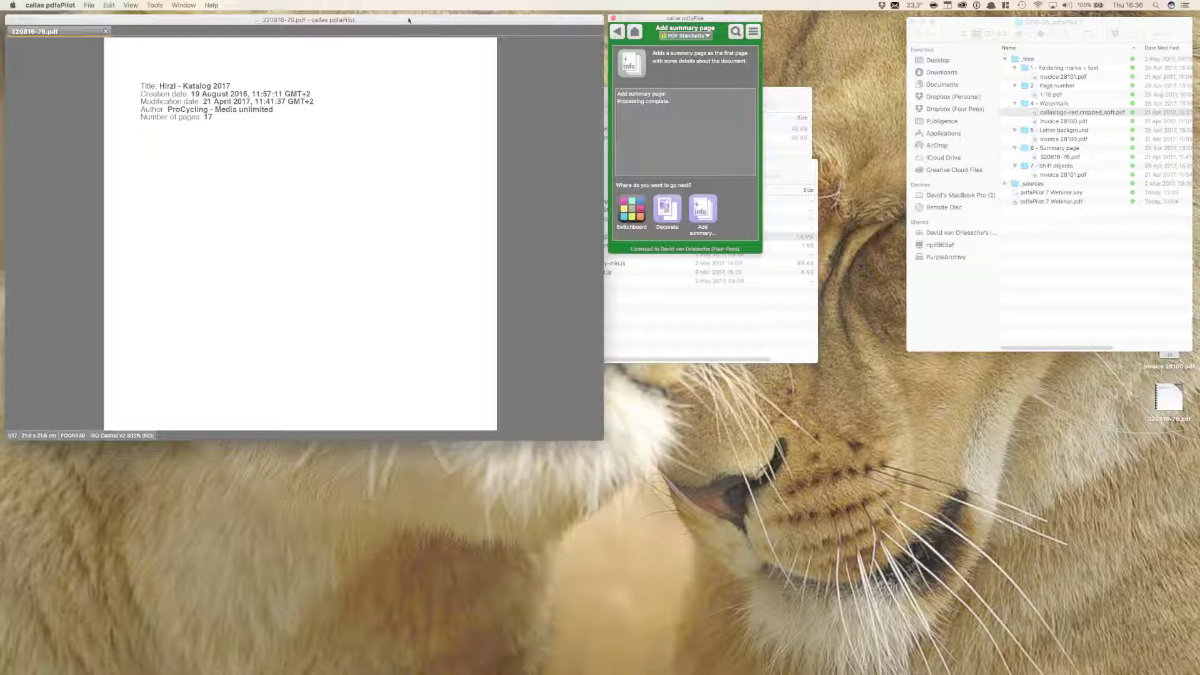
# Recheck the Add summary page template setting, then return to the Decorate fixup list.
pyautogui.click(618, 32)
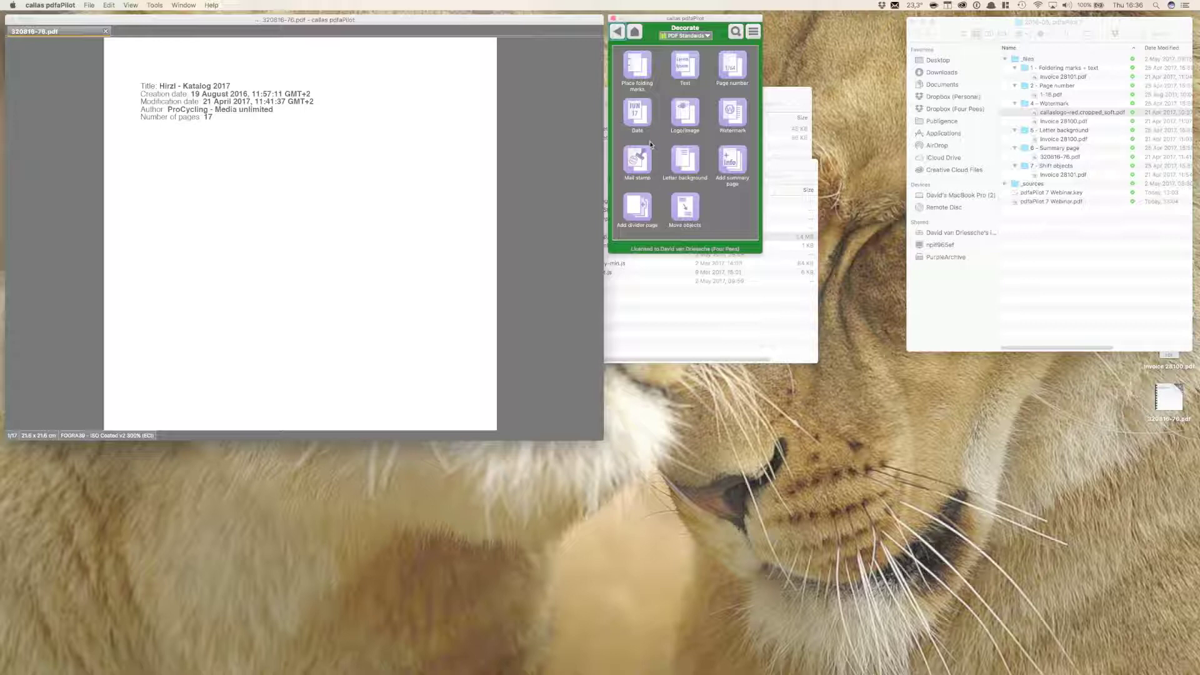
pyautogui.click(727, 164)
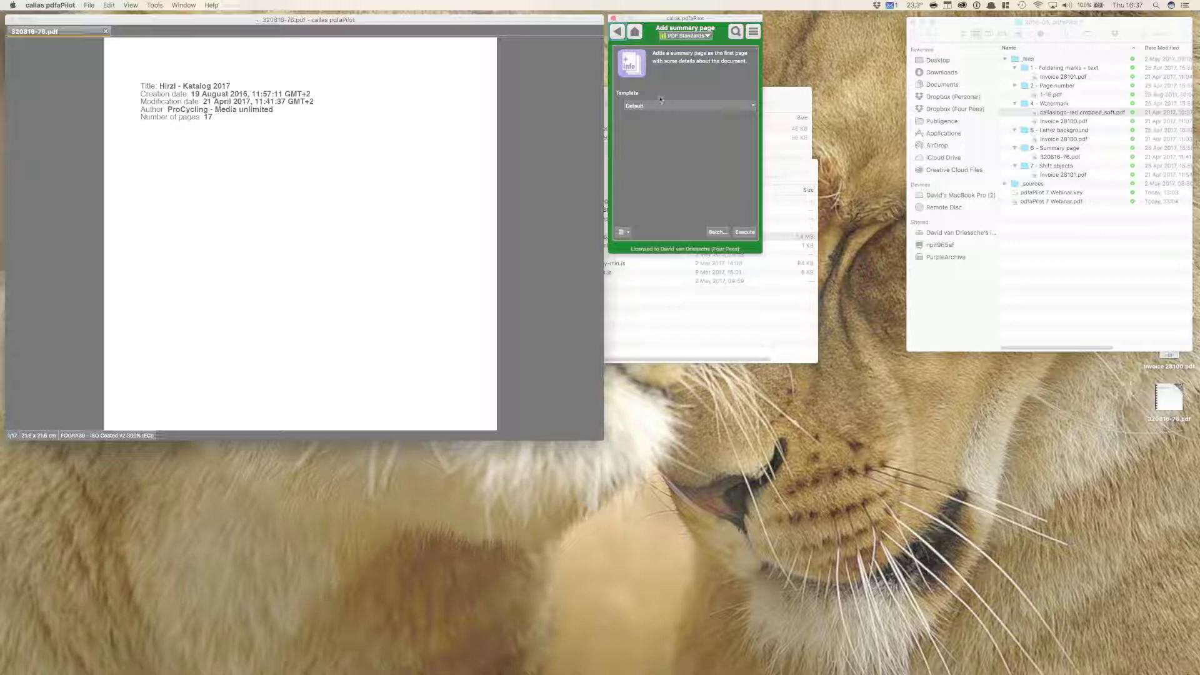
pyautogui.click(617, 33)
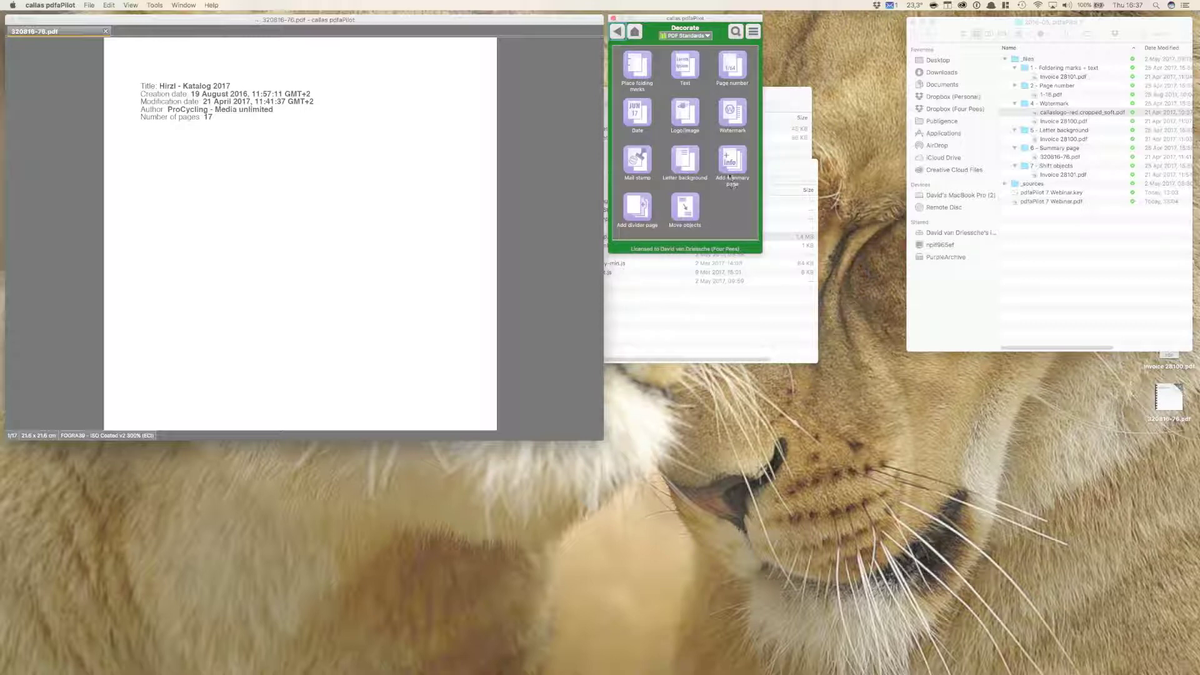
pyautogui.click(638, 213)
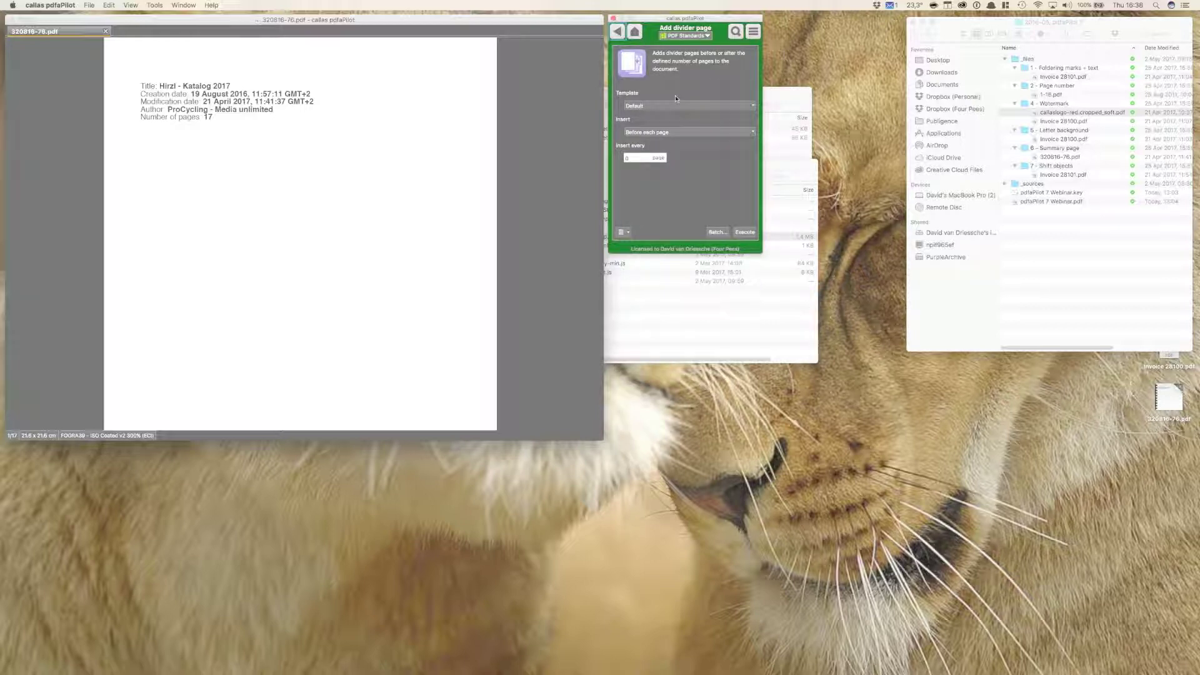
pyautogui.press('Tab')
pyautogui.hotkey('shift', 'Tab')
pyautogui.press('Down')
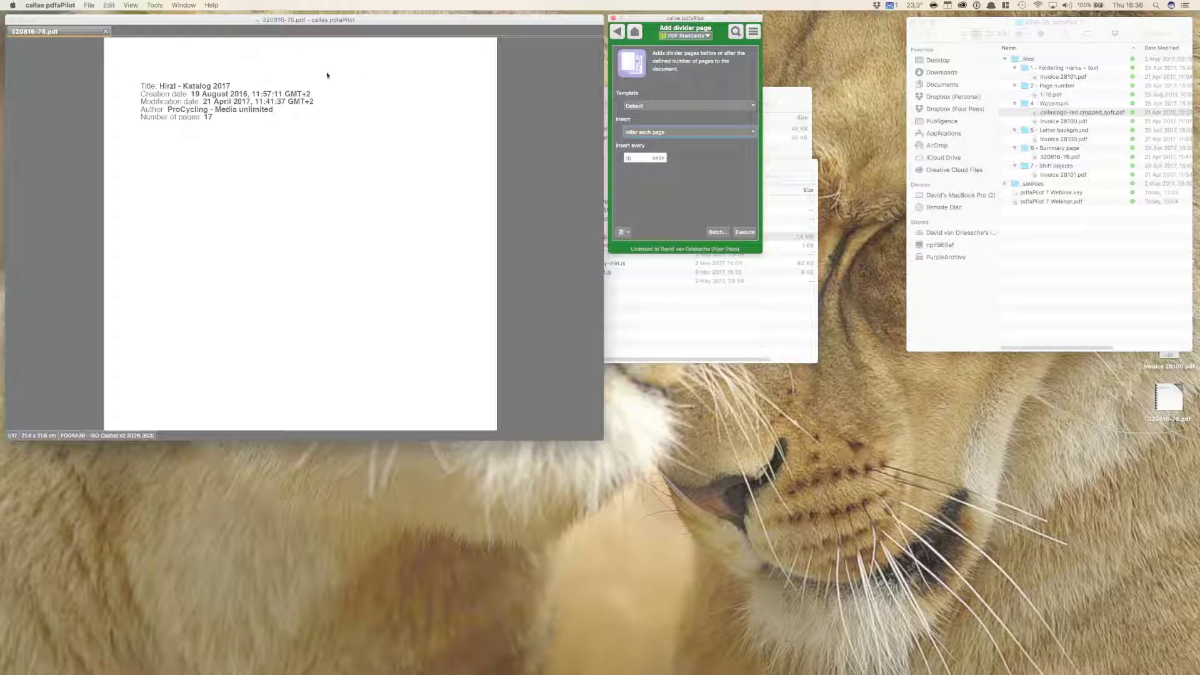
pyautogui.click(624, 106)
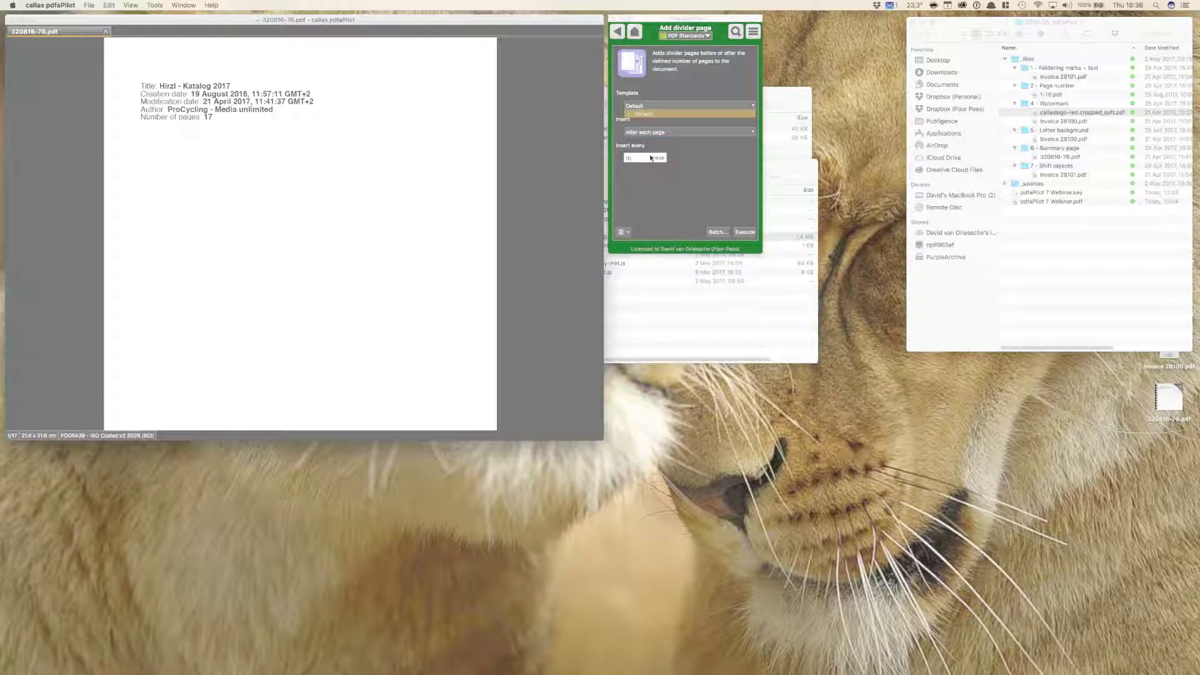
pyautogui.click(650, 111)
pyautogui.click(631, 231)
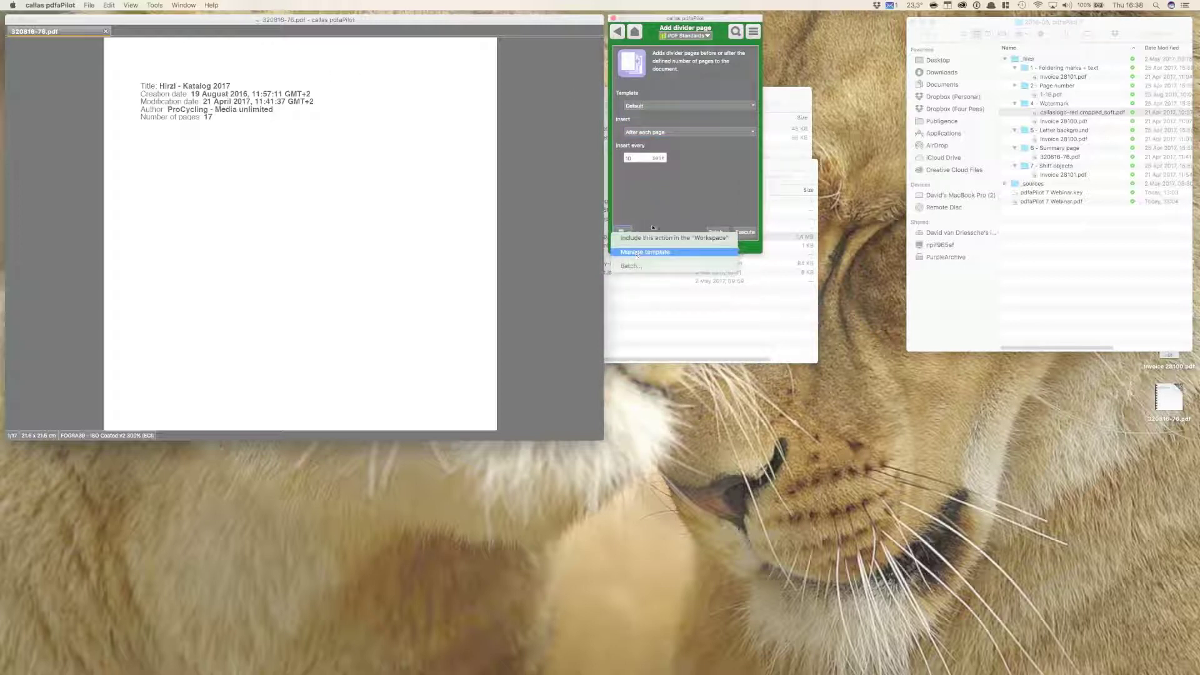
pyautogui.click(655, 190)
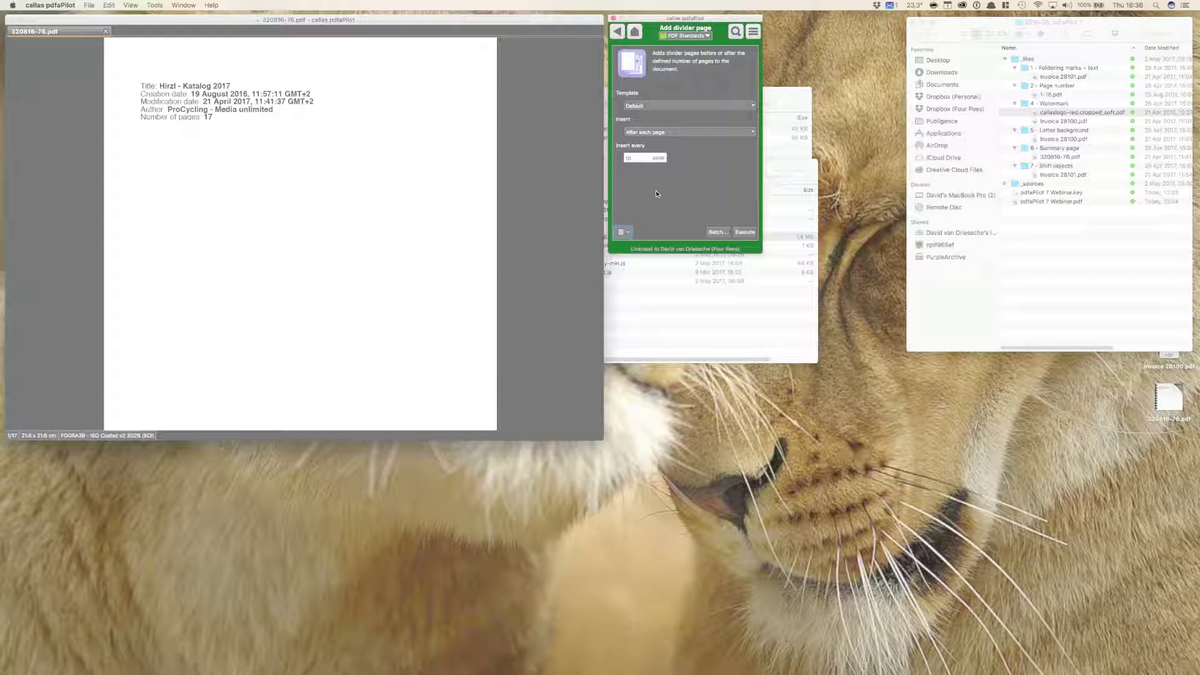
pyautogui.click(617, 31)
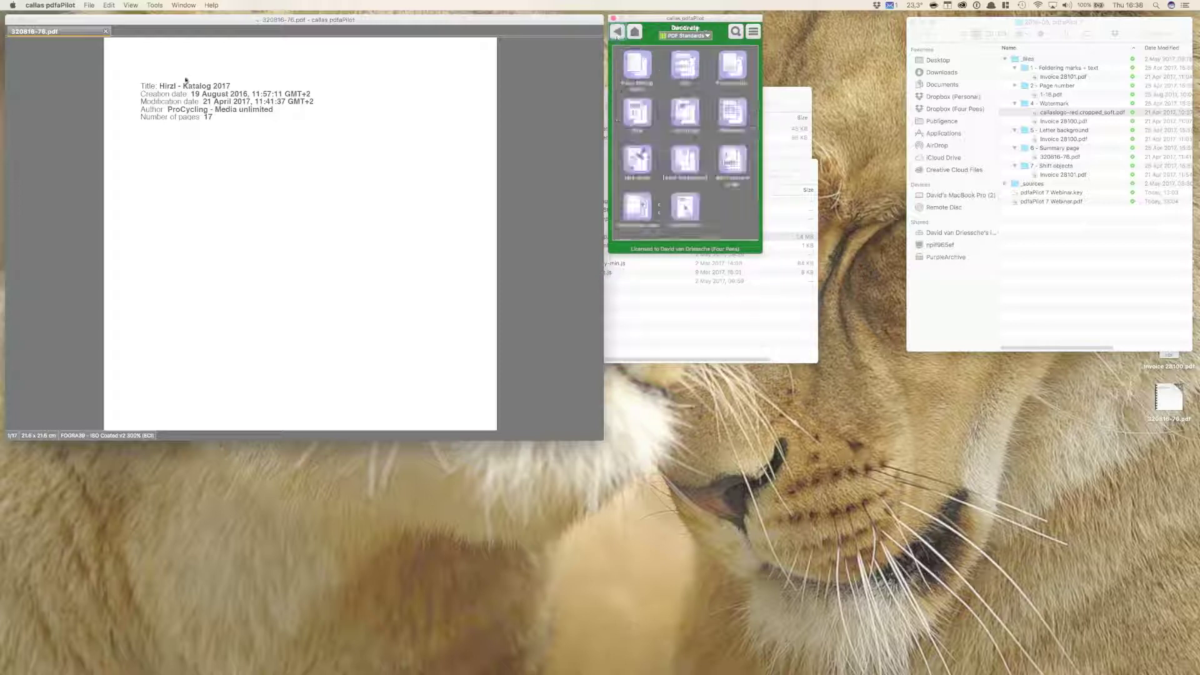
# Close the catalogue, load Invoice 28101.pdf into Move objects, and box the address block.
pyautogui.click(106, 31)
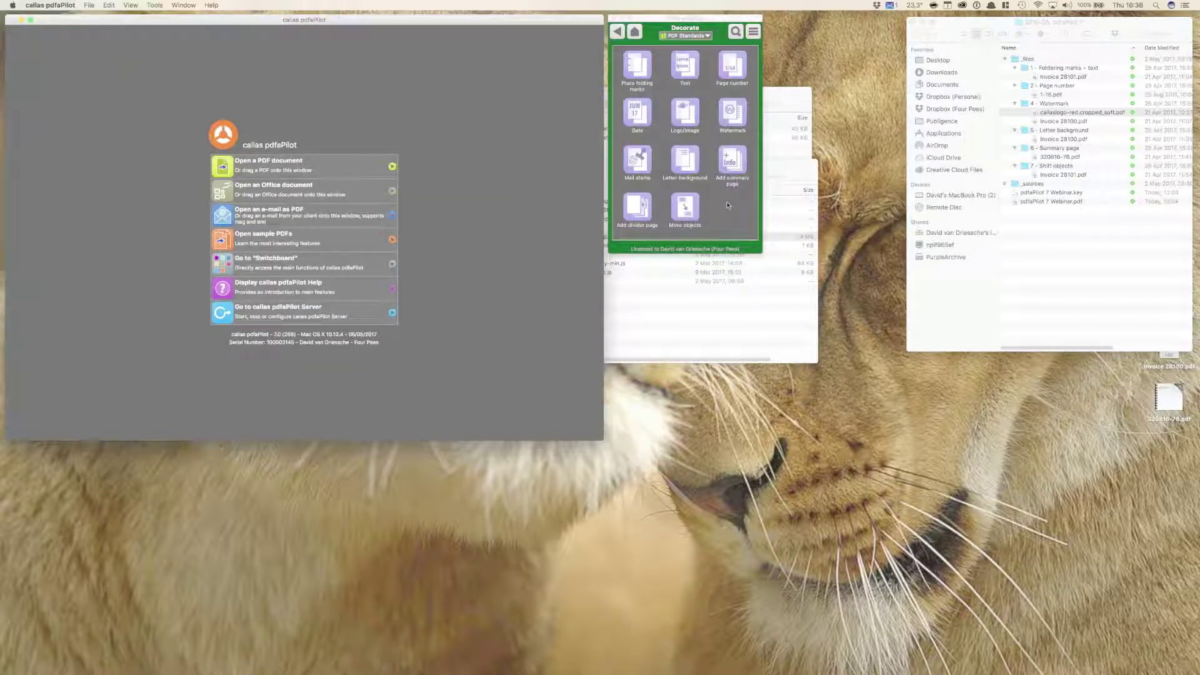
pyautogui.click(693, 213)
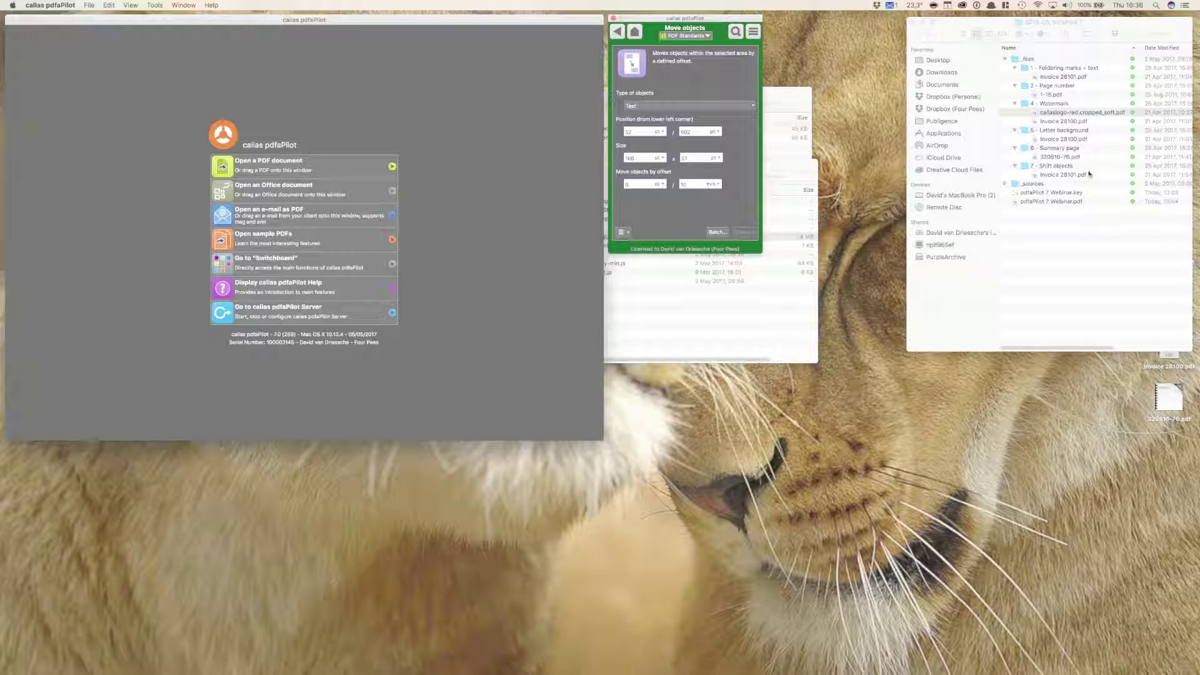
pyautogui.moveTo(1062, 174); pyautogui.dragTo(539, 76)
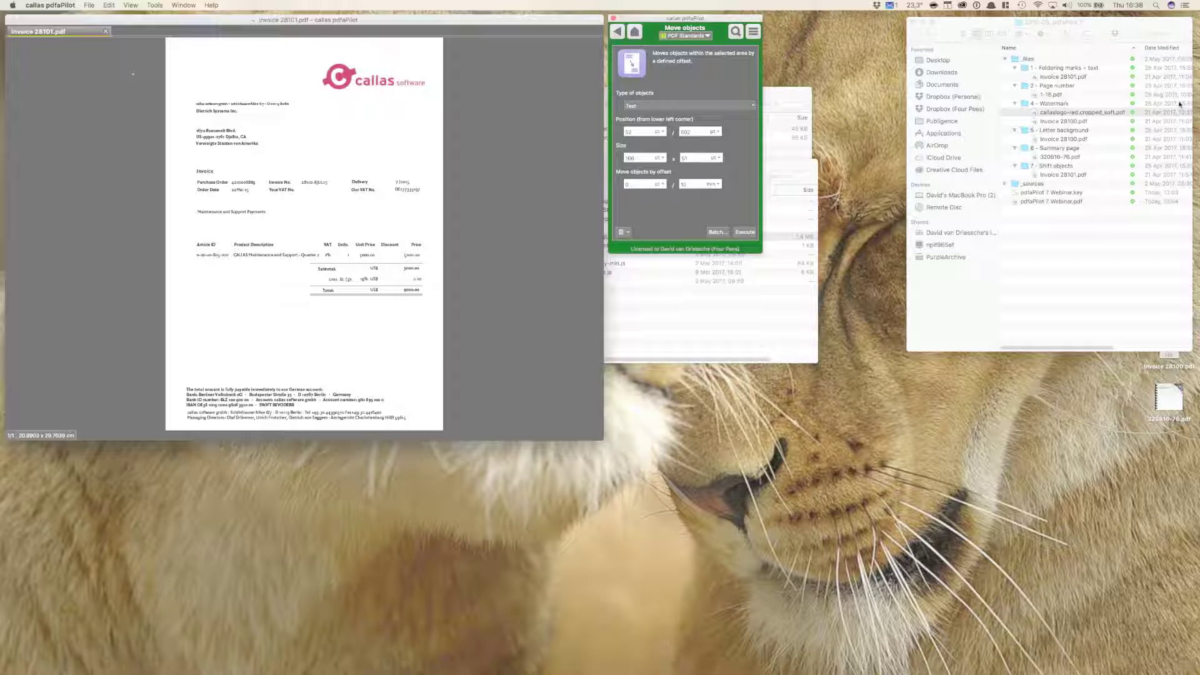
pyautogui.moveTo(1072, 76); pyautogui.dragTo(320, 136)
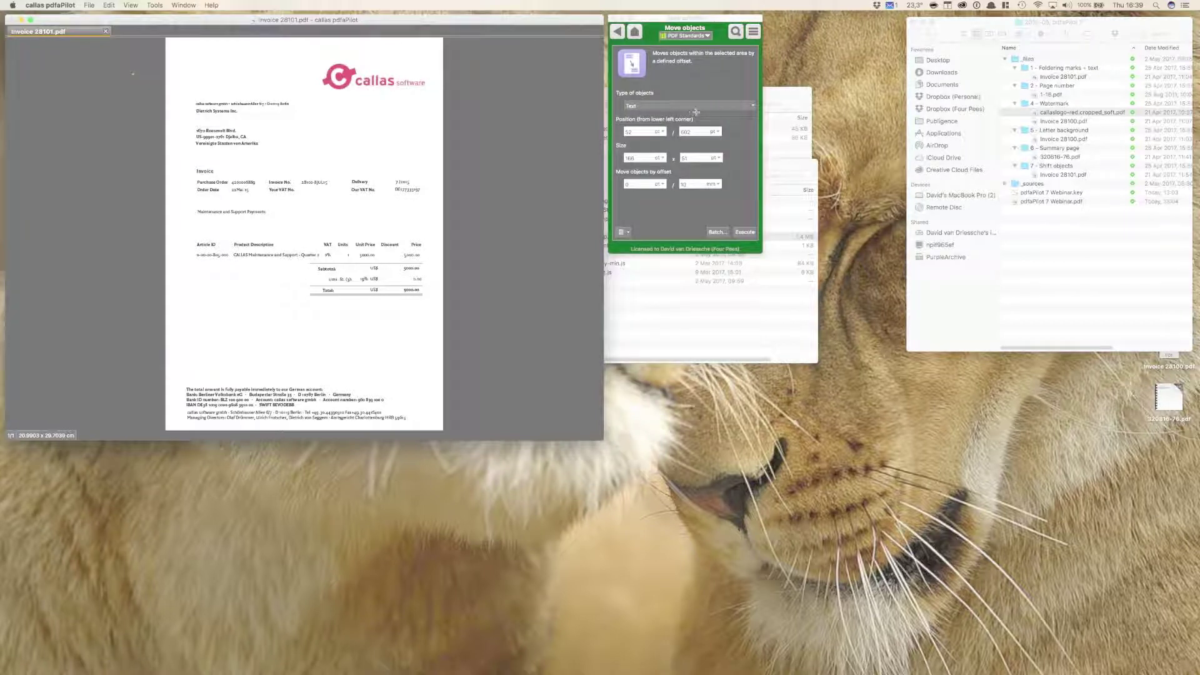
pyautogui.click(190, 125)
pyautogui.moveTo(189, 125); pyautogui.dragTo(291, 152)
# Set Move objects to shift text and vector objects with a vertical offset of 8.
pyautogui.click(715, 106)
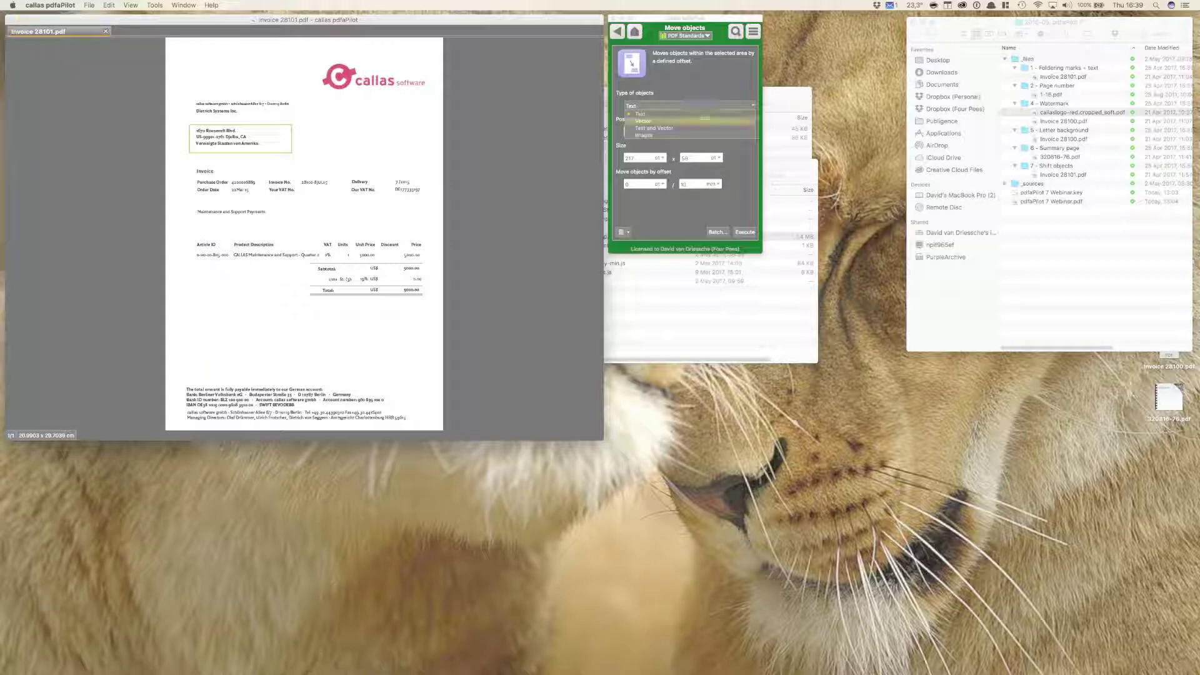
pyautogui.click(687, 127)
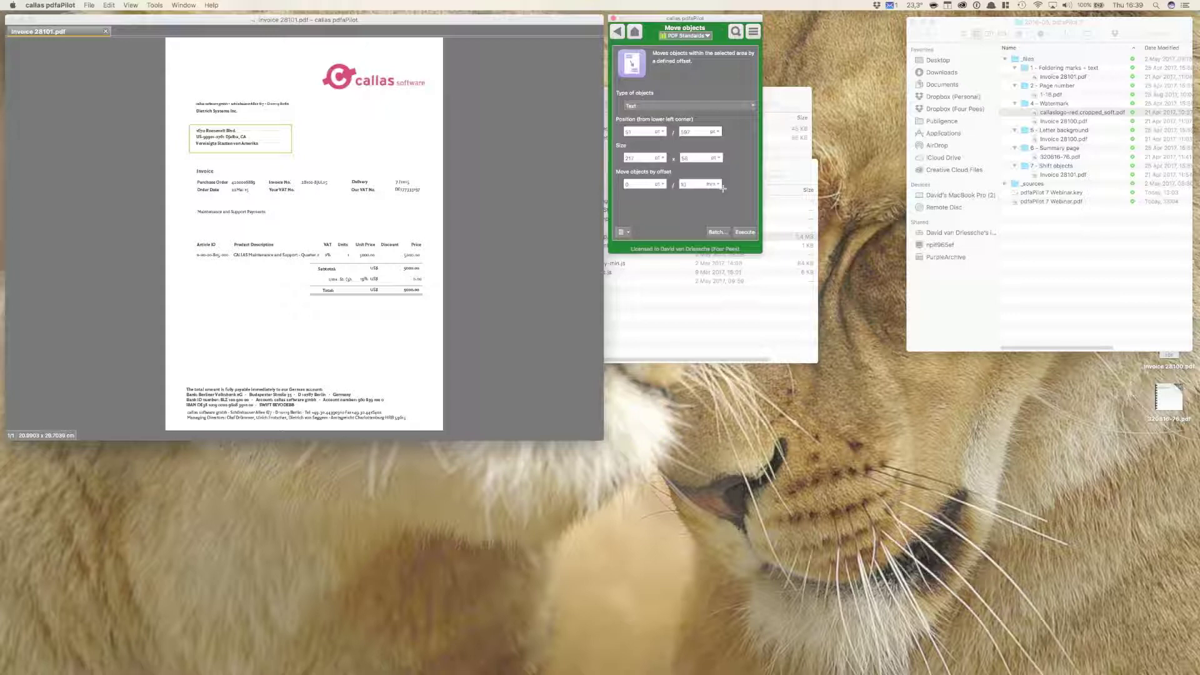
pyautogui.click(692, 184)
pyautogui.press('BackSpace')
pyautogui.write('8')
# Run the move, replace Invoice 28101.pdf with the result, and switch to Keynote.
pyautogui.press('Return')
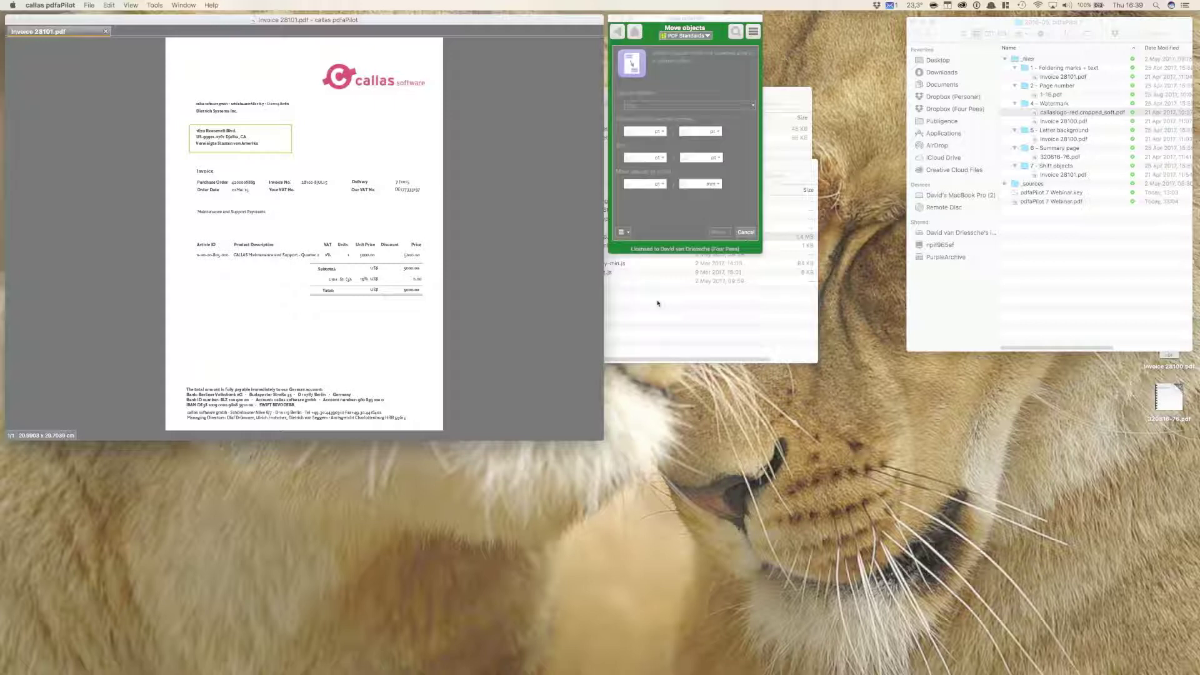
pyautogui.click(748, 420)
pyautogui.click(668, 161)
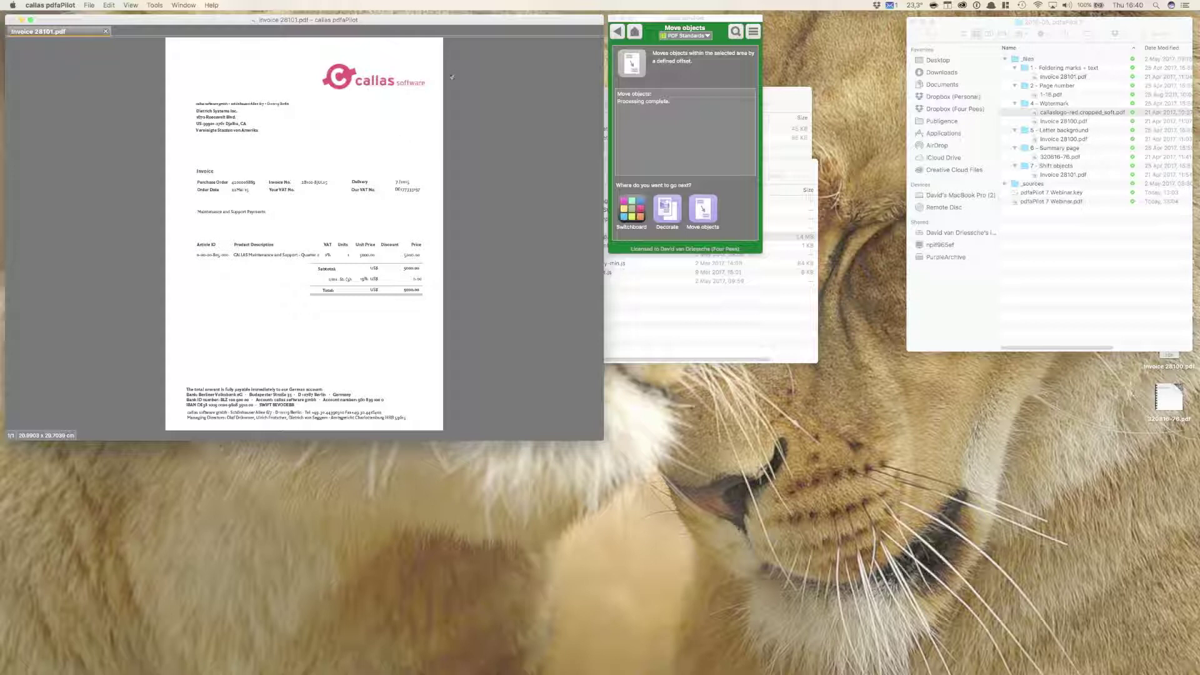
pyautogui.click(617, 31)
pyautogui.press('super+Tab')
pyautogui.press('super+Tab')
pyautogui.press('super+Tab')
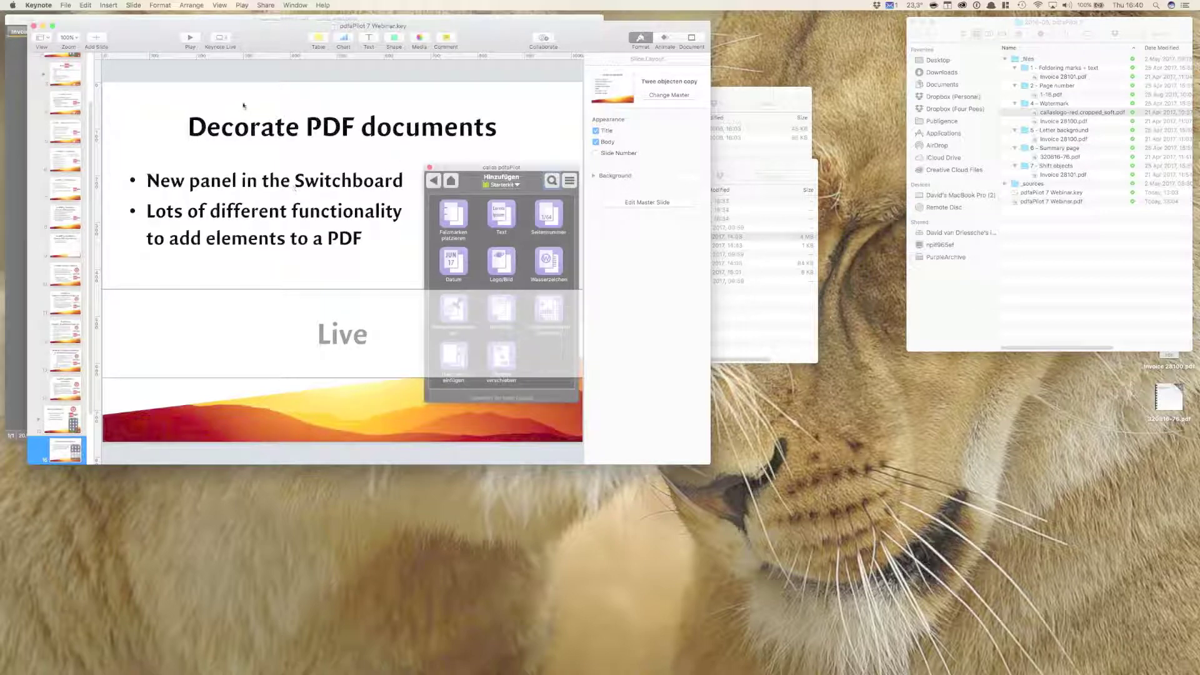
# Play the pdfaPilot 7 Webinar deck and advance through the templates slide to New in pdfaPilot 7.
pyautogui.click(190, 38)
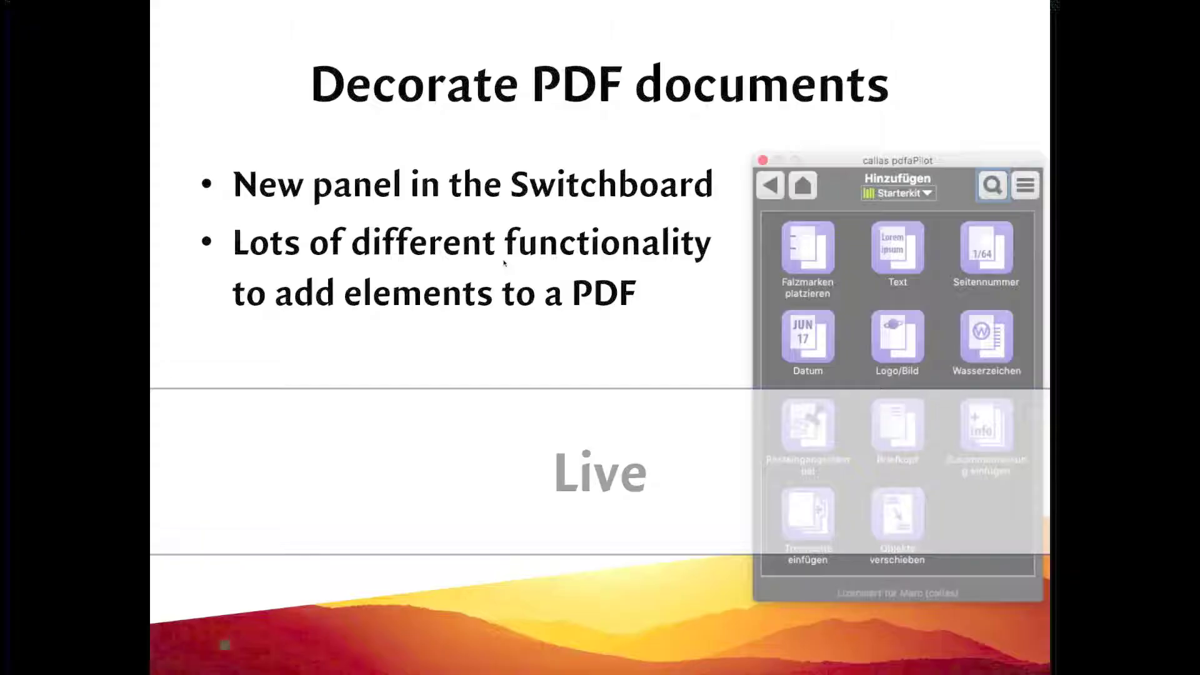
pyautogui.click(510, 259)
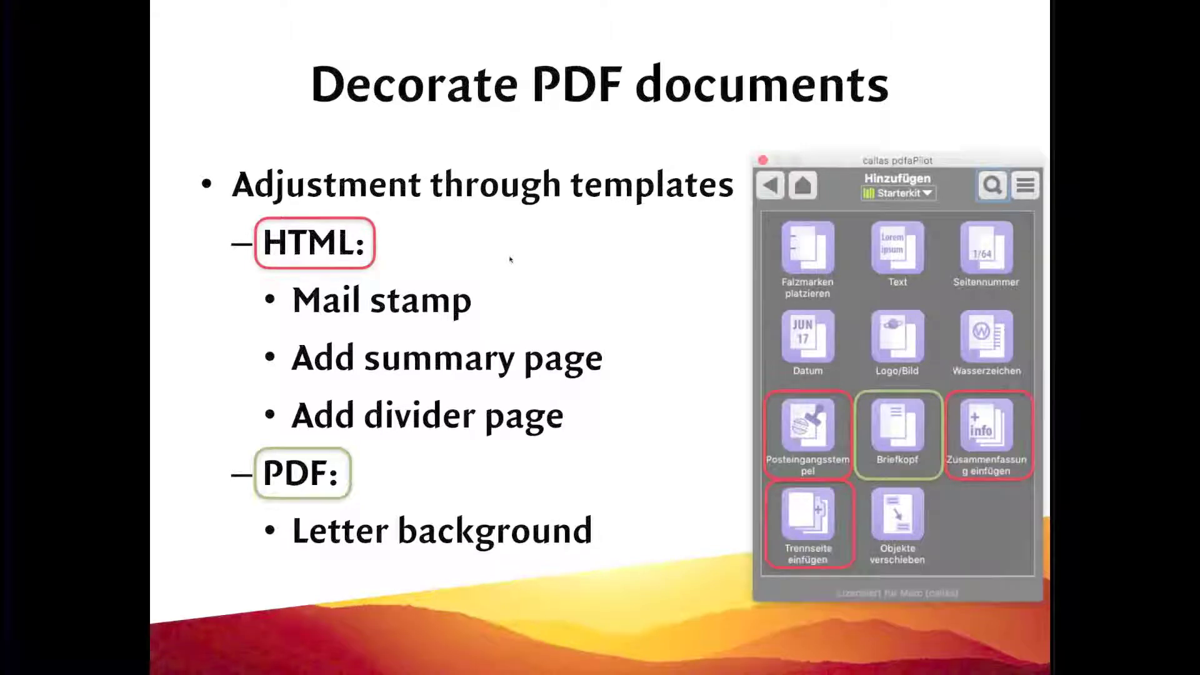
pyautogui.click(510, 259)
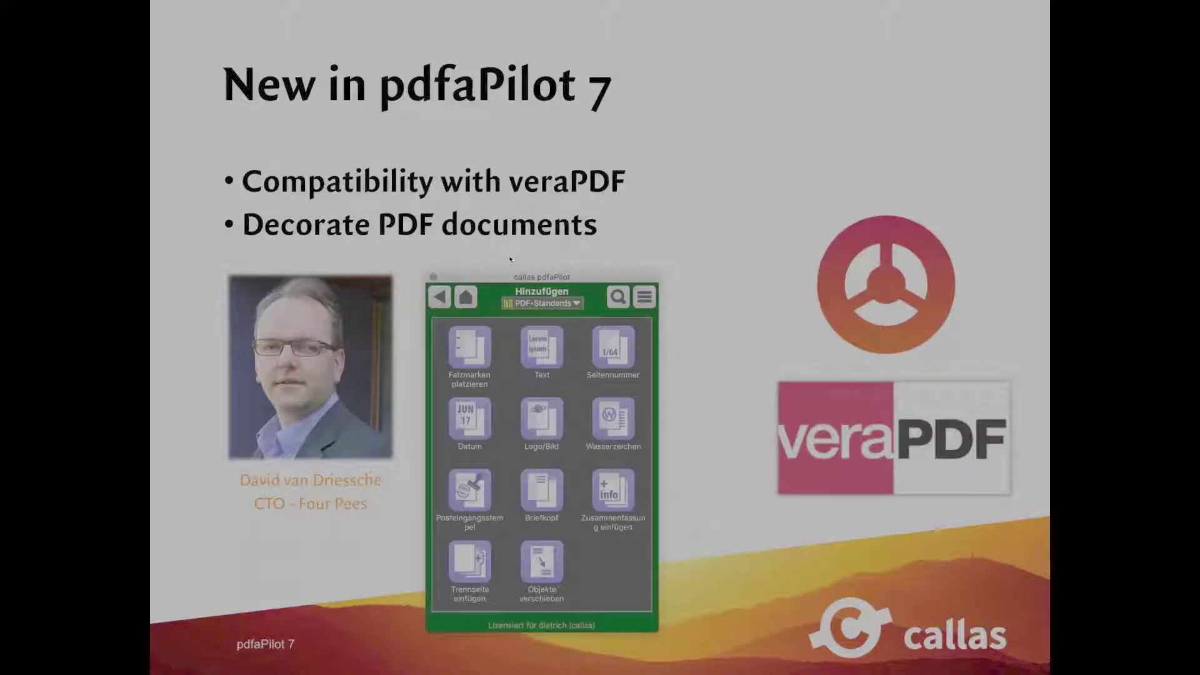
# Exit the Keynote slideshow and switch back to pdfaPilot's Invoice 28101.pdf.
pyautogui.press('Escape')
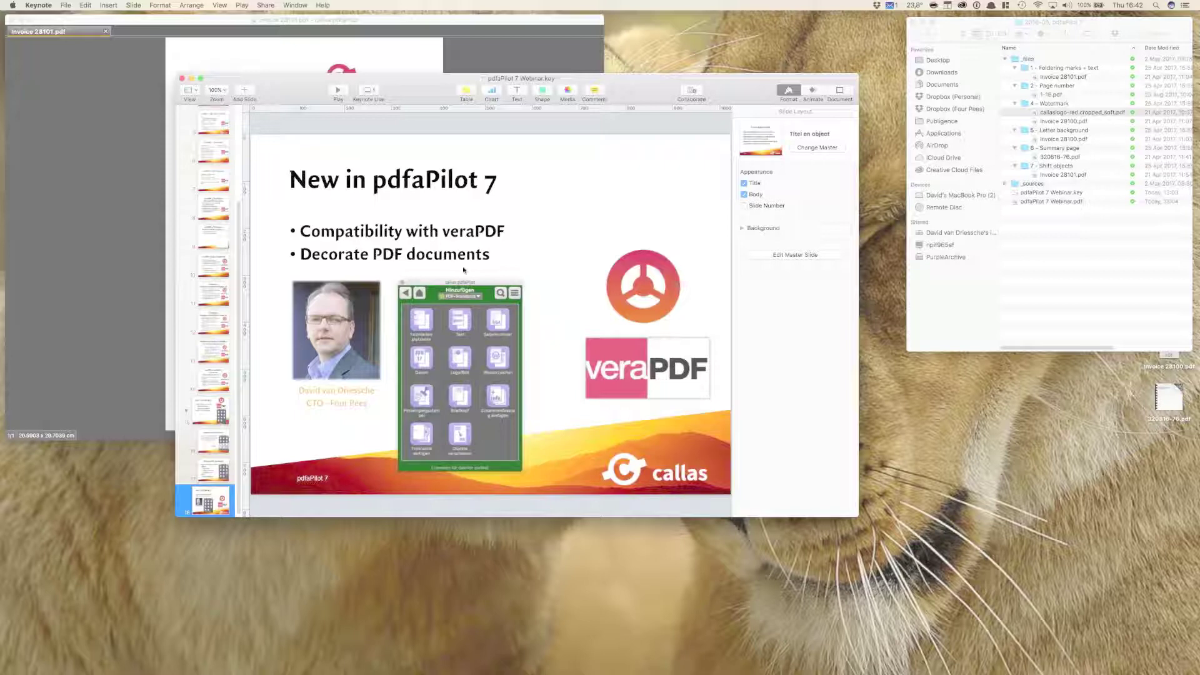
pyautogui.press('super+Tab')
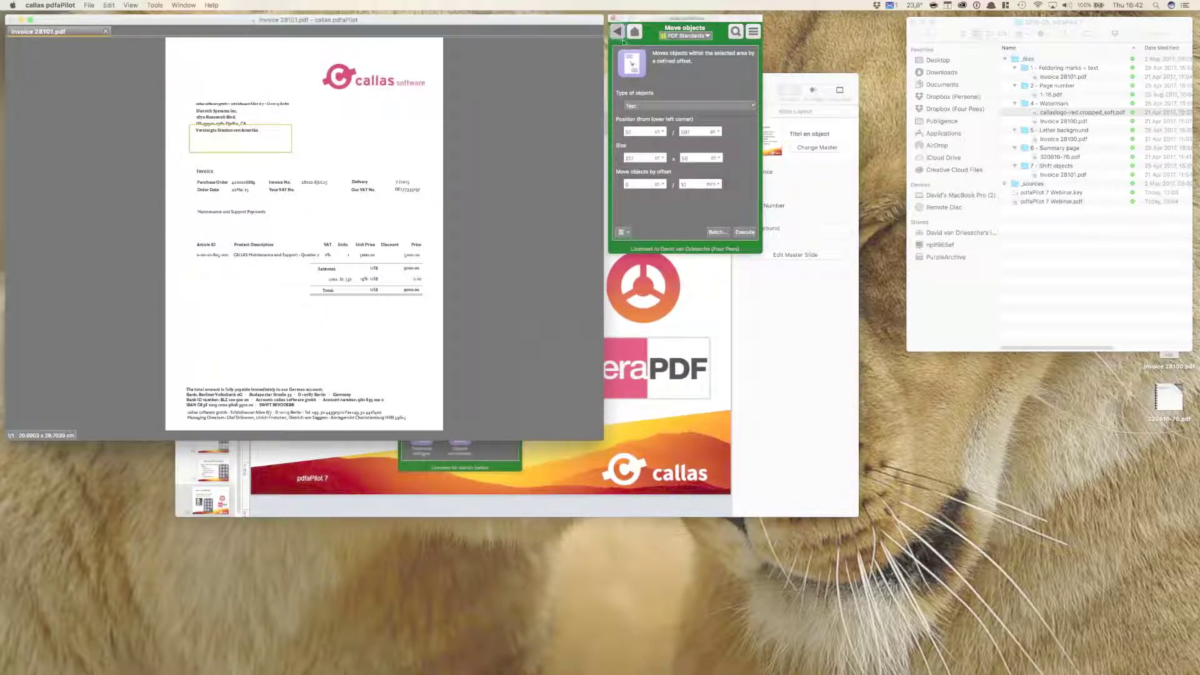
# Bring the Keynote presentation back in front, showing the 'New in pdfaPilot 7' slide.
pyautogui.click(618, 33)
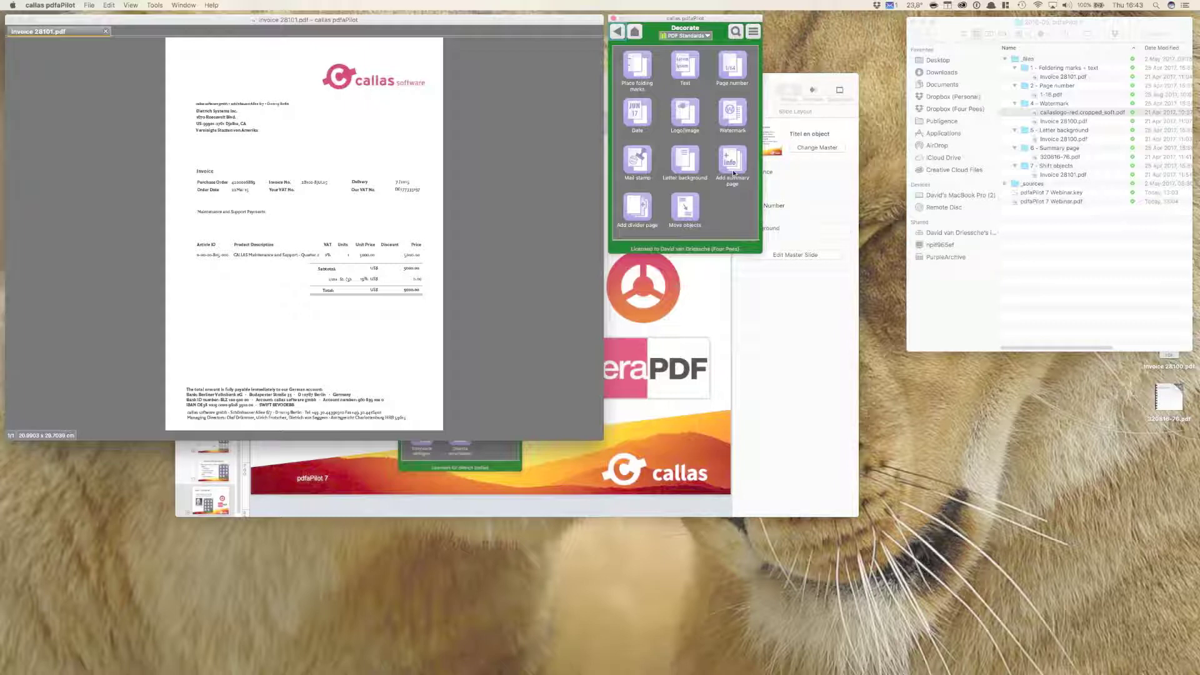
pyautogui.click(779, 308)
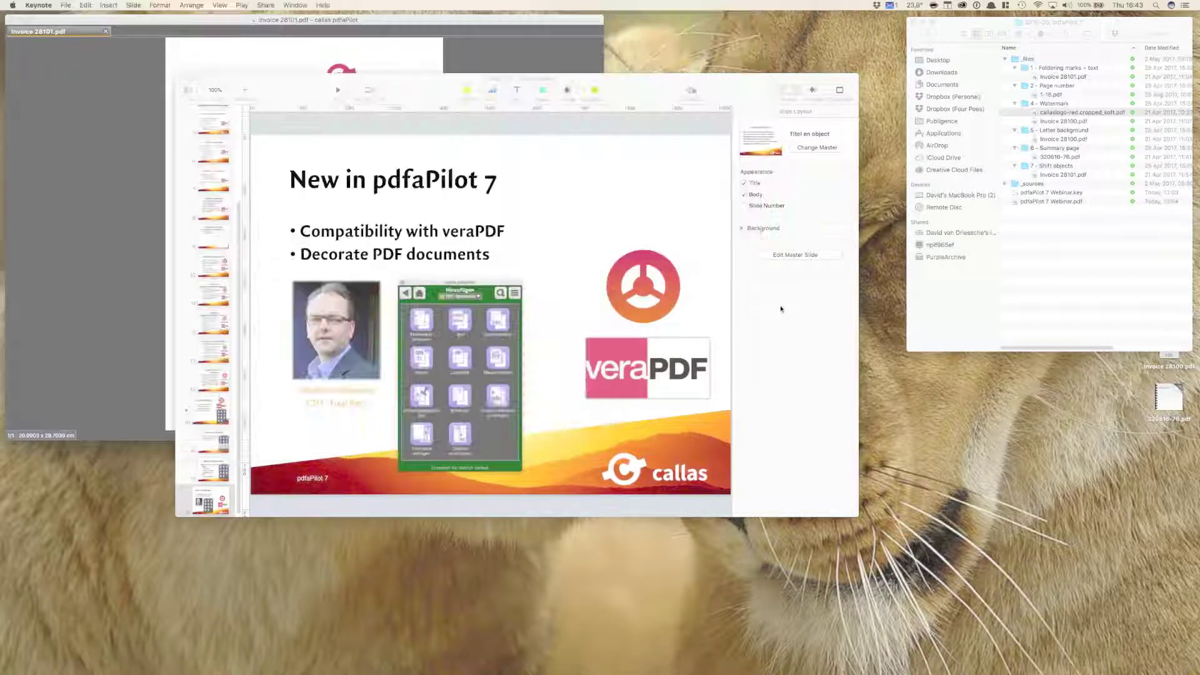